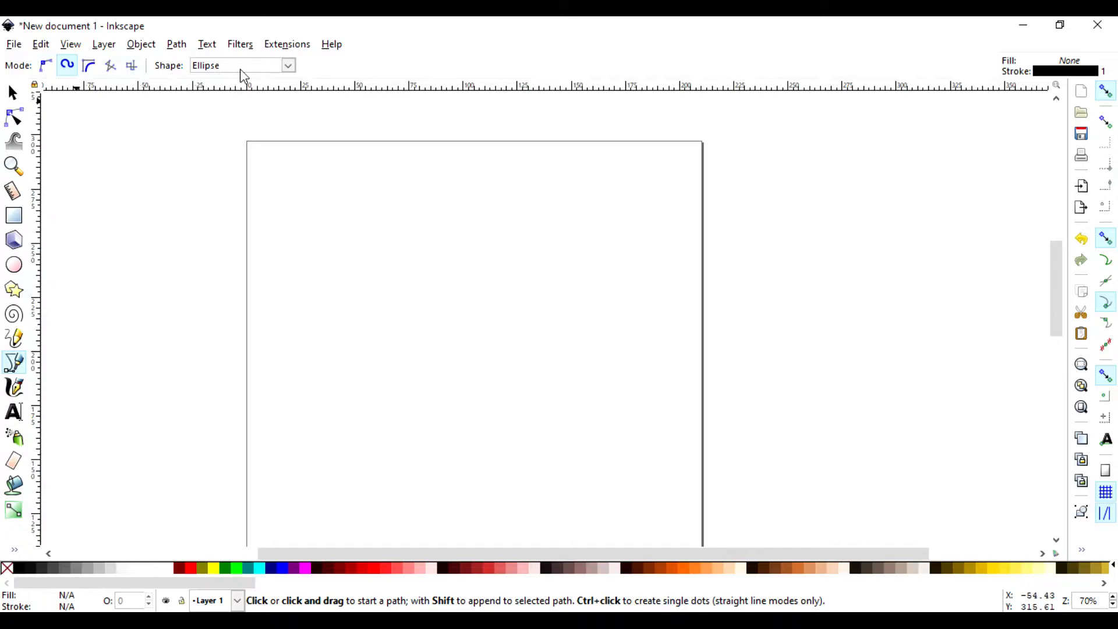
Step: Set the Pen tool to create regular Bézier paths with the shape option None
{"action": "left_click", "coordinate": [46, 67]}
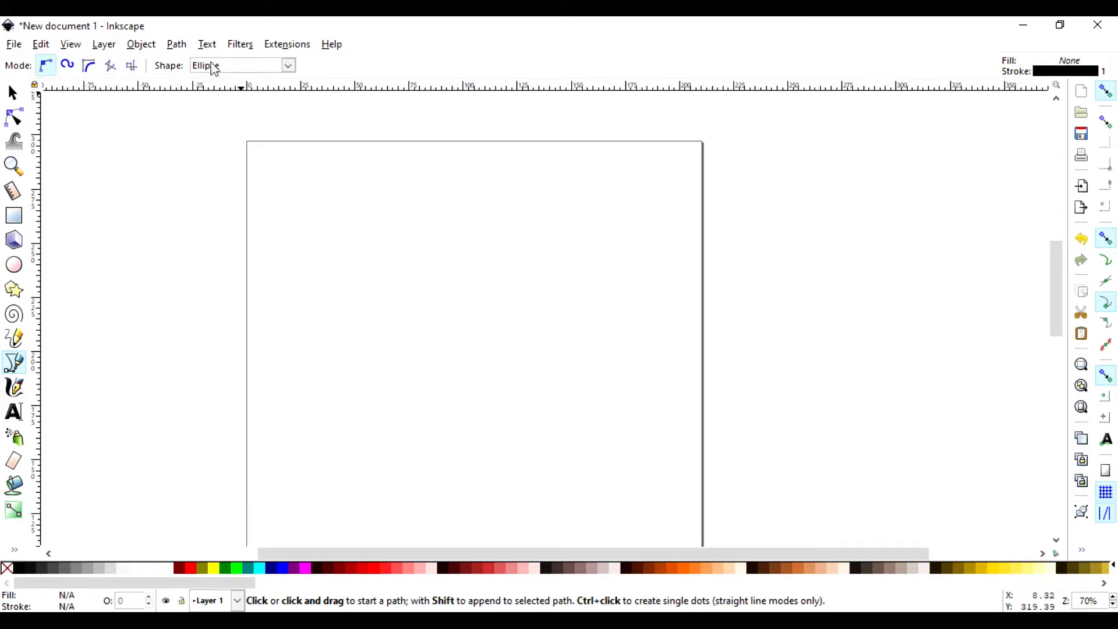
{"action": "left_click", "coordinate": [288, 66]}
{"action": "left_click", "coordinate": [210, 84]}
{"action": "scroll", "coordinate": [542, 297], "scroll_direction": "down", "scroll_amount": 10}
{"action": "scroll", "coordinate": [544, 296], "scroll_direction": "up", "scroll_amount": 4}
{"action": "scroll", "coordinate": [538, 289], "scroll_direction": "up", "scroll_amount": 8}
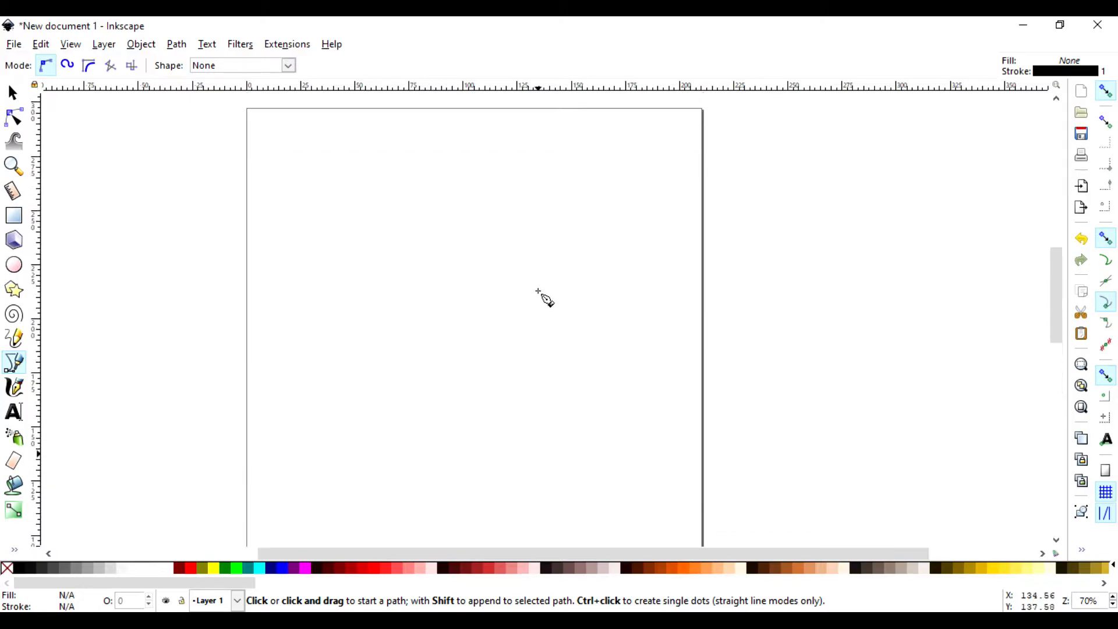
{"action": "scroll", "coordinate": [537, 295], "scroll_direction": "down", "scroll_amount": 10}
{"action": "scroll", "coordinate": [537, 295], "scroll_direction": "up", "scroll_amount": 6}
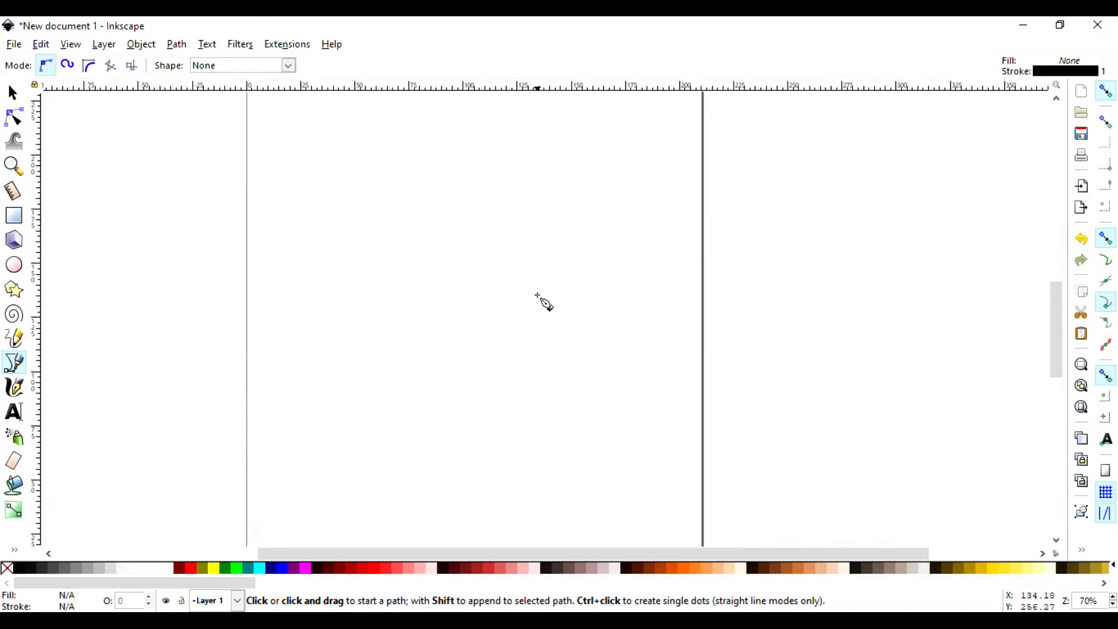
{"action": "scroll", "coordinate": [527, 308], "scroll_direction": "down", "scroll_amount": 3}
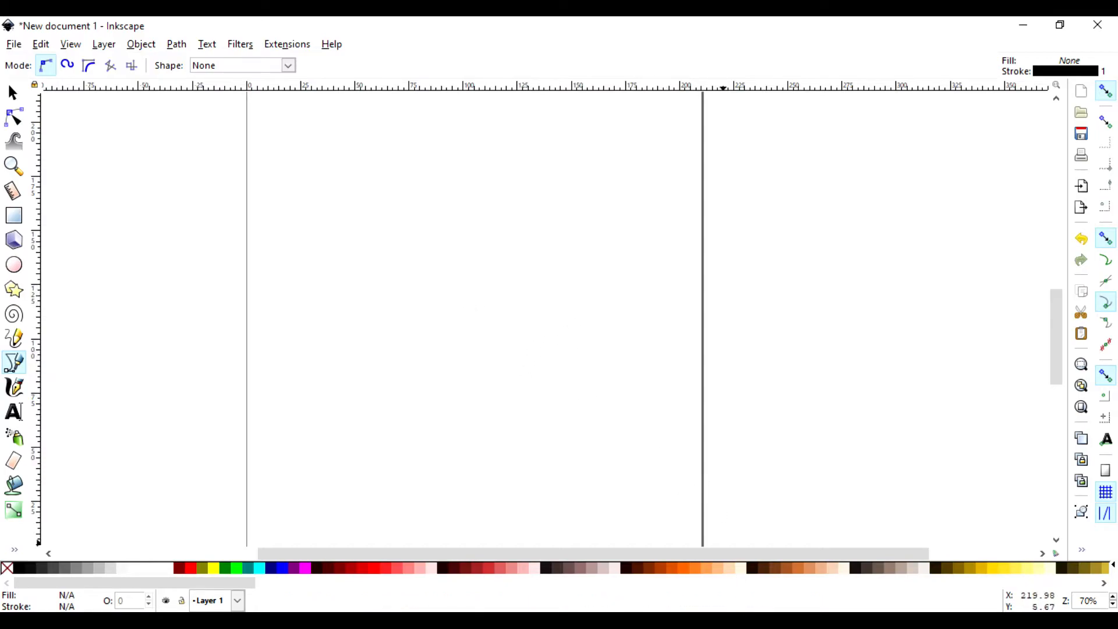
Step: Switch to the browser and look through the editorial photos on the Unsplash home page
{"action": "left_click", "coordinate": [746, 610]}
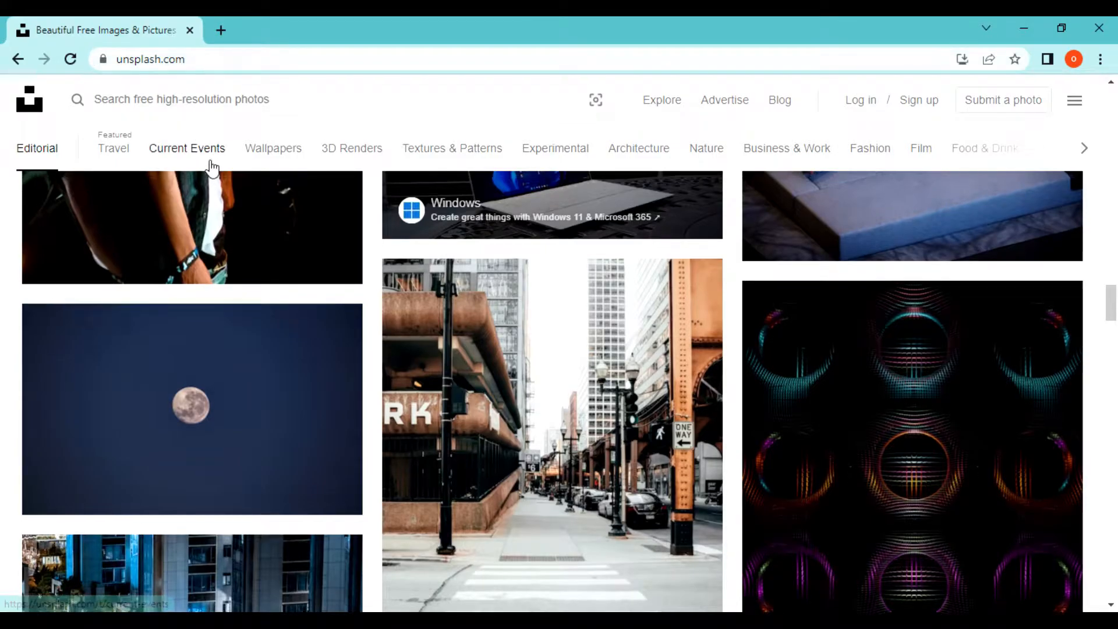
{"action": "scroll", "coordinate": [232, 192], "scroll_direction": "up", "scroll_amount": 15}
{"action": "scroll", "coordinate": [494, 356], "scroll_direction": "up", "scroll_amount": 5}
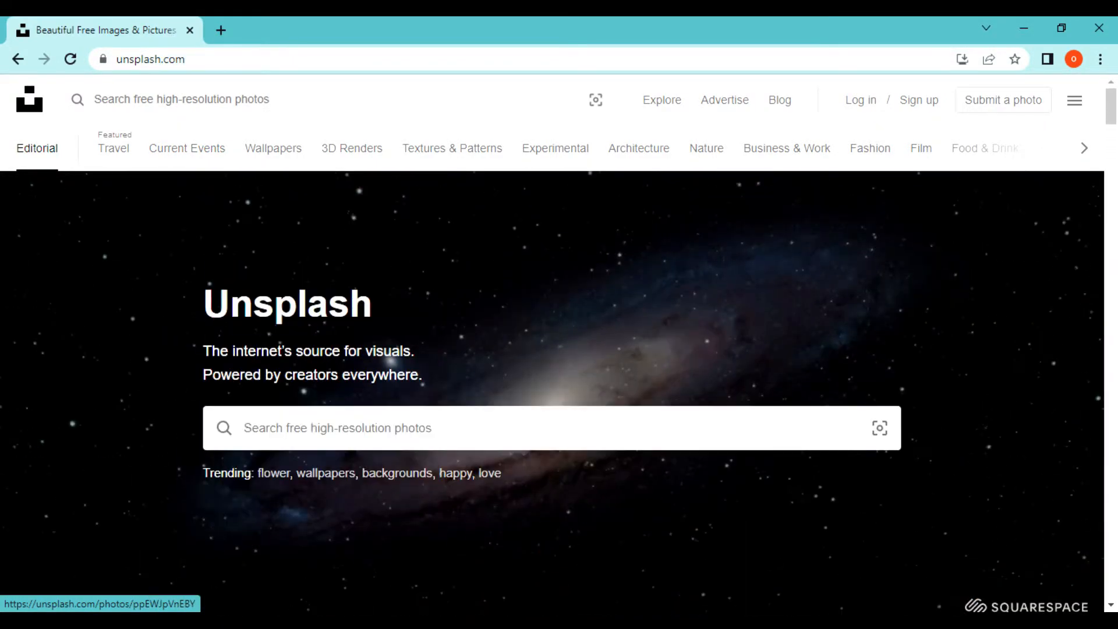
{"action": "scroll", "coordinate": [474, 451], "scroll_direction": "down", "scroll_amount": 10}
{"action": "scroll", "coordinate": [474, 450], "scroll_direction": "down", "scroll_amount": 10}
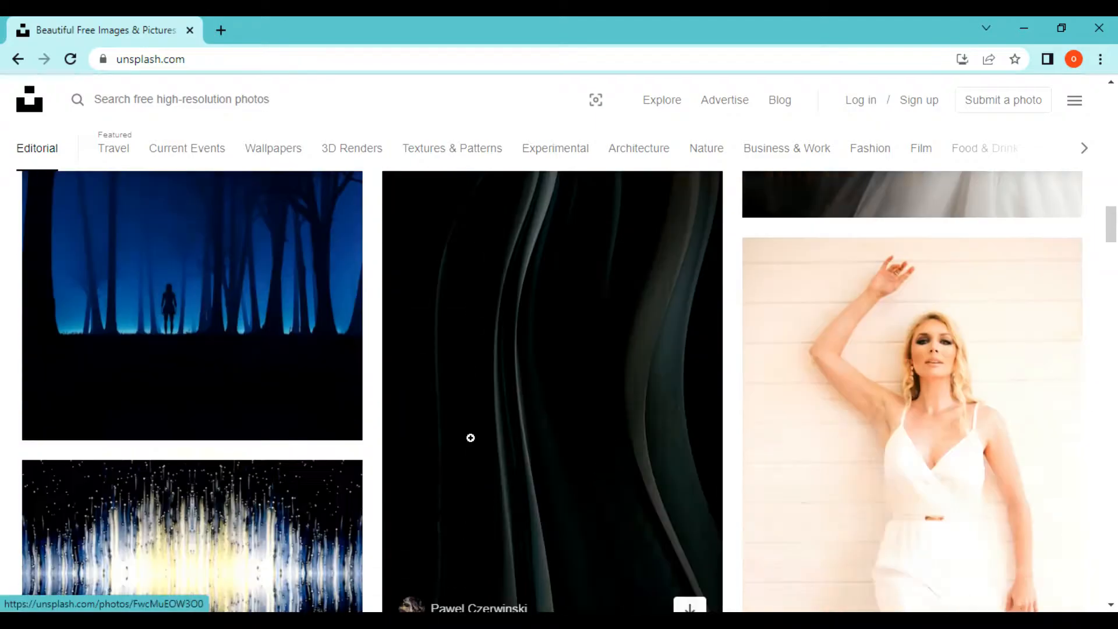
{"action": "scroll", "coordinate": [481, 437], "scroll_direction": "down", "scroll_amount": 6}
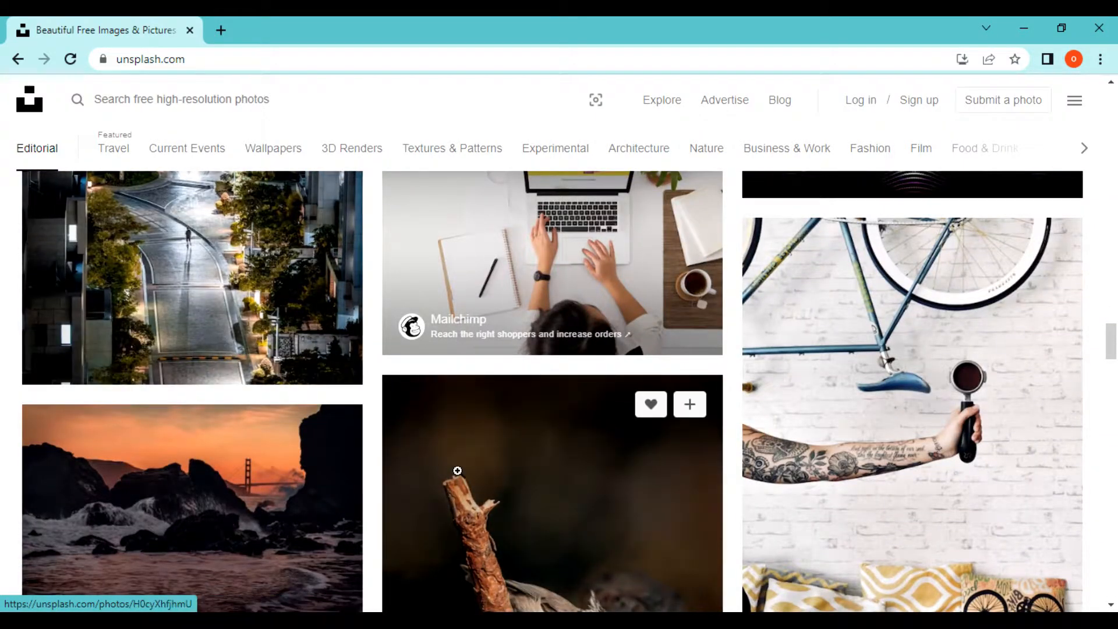
{"action": "scroll", "coordinate": [561, 461], "scroll_direction": "up", "scroll_amount": 6}
{"action": "scroll", "coordinate": [307, 324], "scroll_direction": "up", "scroll_amount": 1}
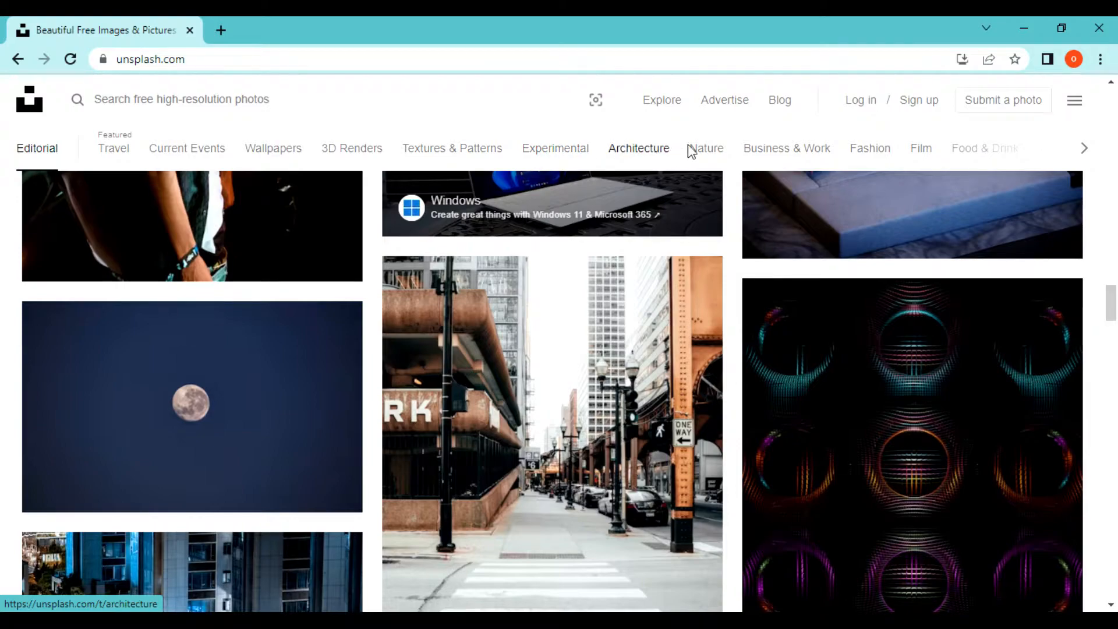
Step: Open Unsplash's Fashion topic and look through its photos for a suitable full-body model shot
{"action": "left_click", "coordinate": [874, 150]}
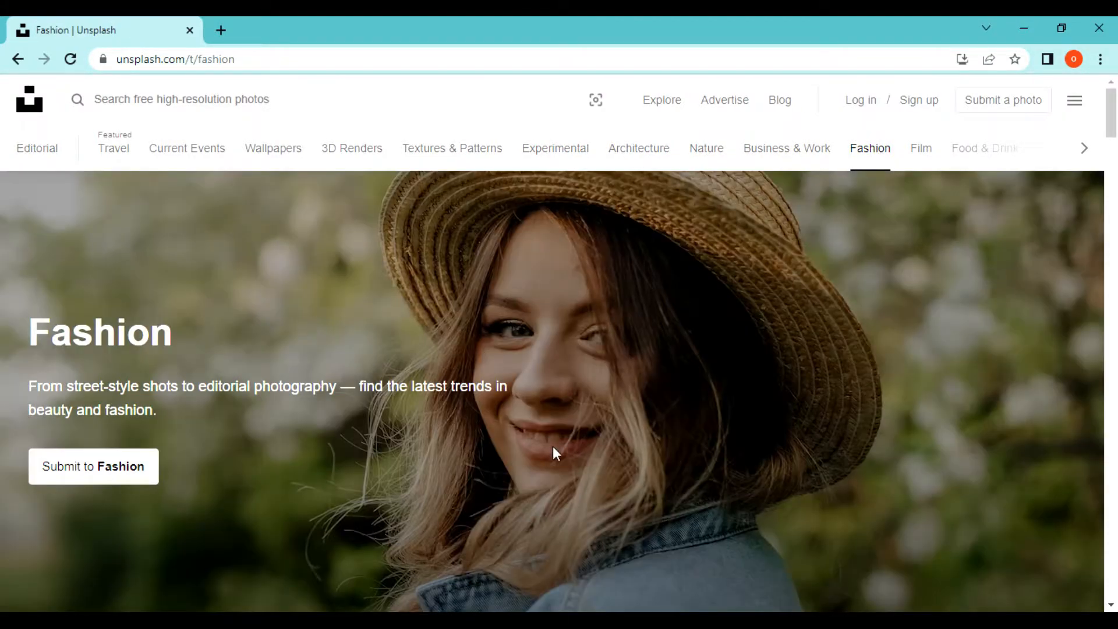
{"action": "scroll", "coordinate": [537, 411], "scroll_direction": "down", "scroll_amount": 20}
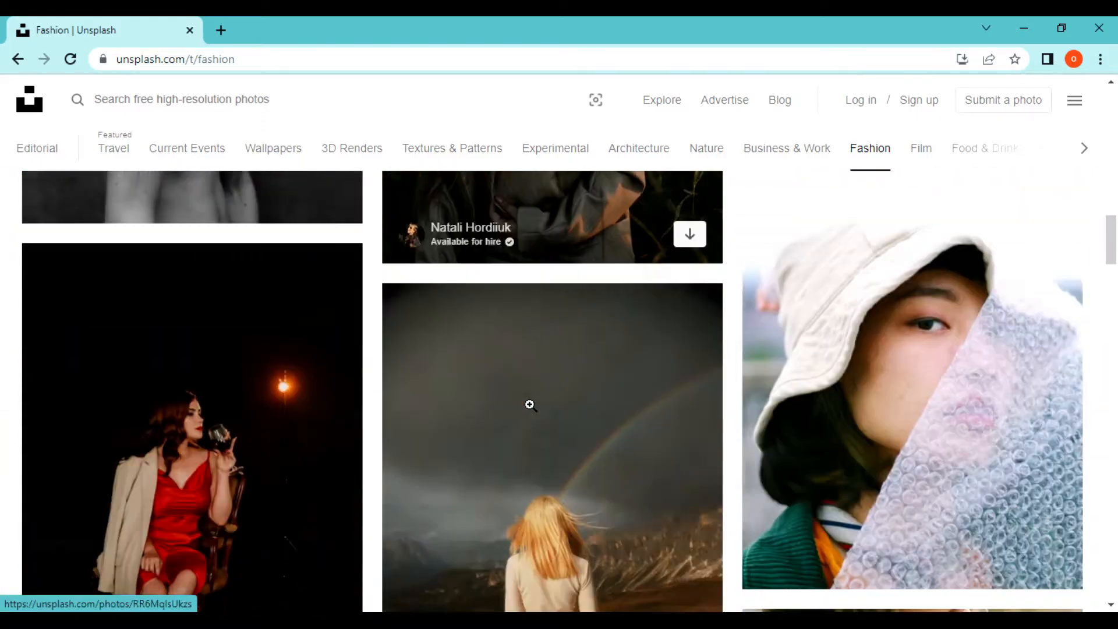
{"action": "scroll", "coordinate": [527, 402], "scroll_direction": "up", "scroll_amount": 4}
{"action": "scroll", "coordinate": [529, 405], "scroll_direction": "down", "scroll_amount": 20}
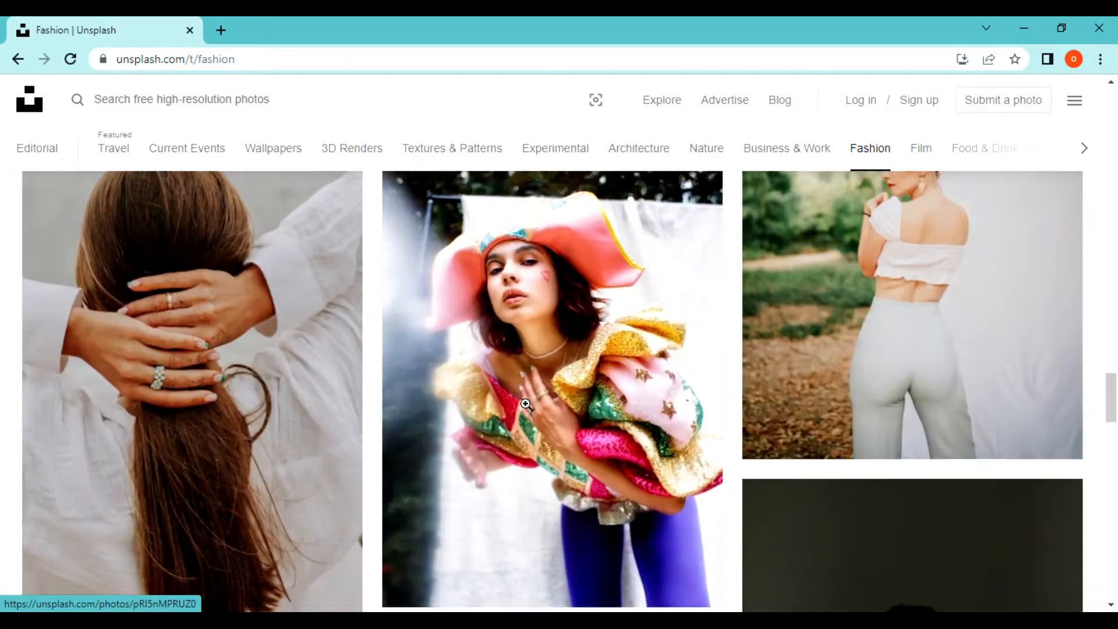
{"action": "scroll", "coordinate": [526, 404], "scroll_direction": "down", "scroll_amount": 20}
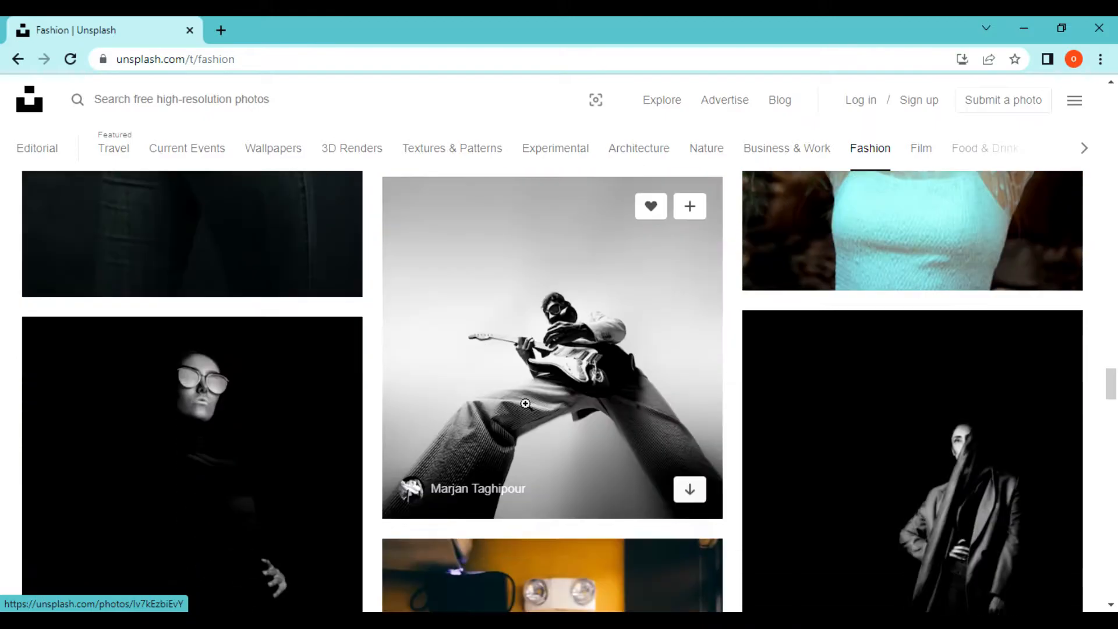
{"action": "scroll", "coordinate": [526, 404], "scroll_direction": "up", "scroll_amount": 8}
{"action": "scroll", "coordinate": [526, 403], "scroll_direction": "down", "scroll_amount": 8}
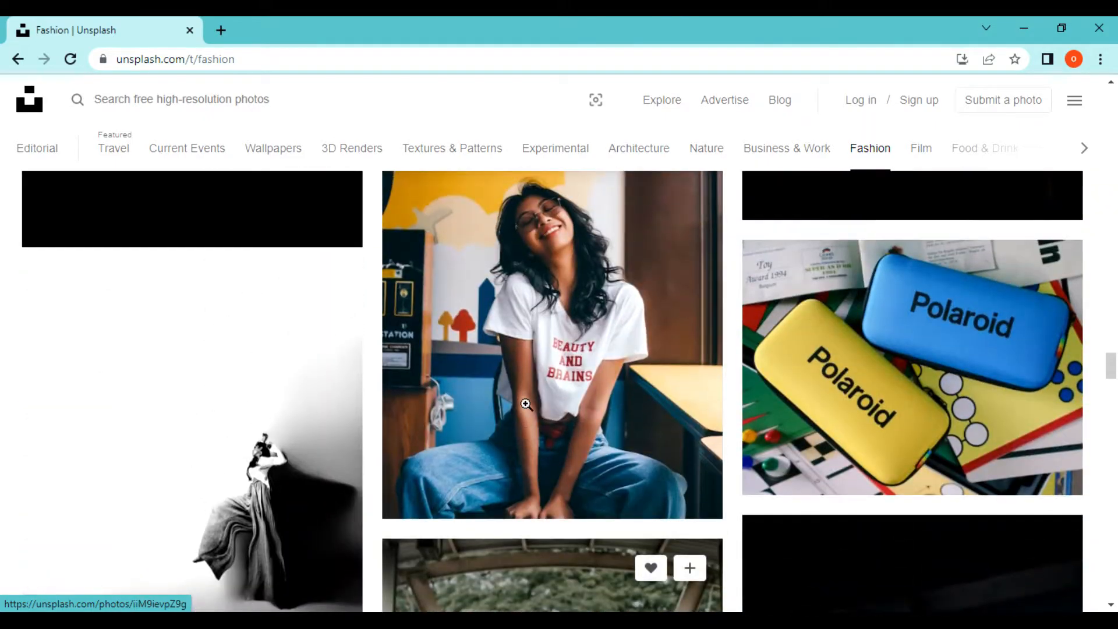
{"action": "scroll", "coordinate": [526, 404], "scroll_direction": "up", "scroll_amount": 7}
{"action": "scroll", "coordinate": [526, 404], "scroll_direction": "down", "scroll_amount": 5}
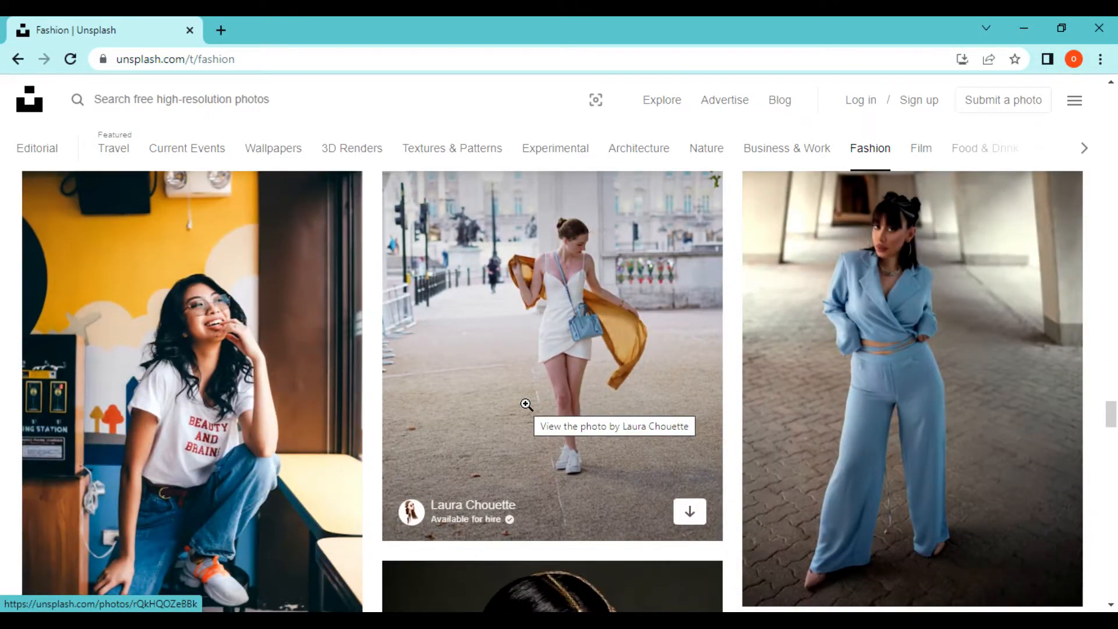
{"action": "scroll", "coordinate": [527, 404], "scroll_direction": "down", "scroll_amount": 3}
{"action": "scroll", "coordinate": [527, 404], "scroll_direction": "up", "scroll_amount": 5}
{"action": "scroll", "coordinate": [641, 437], "scroll_direction": "down", "scroll_amount": 3}
{"action": "scroll", "coordinate": [675, 436], "scroll_direction": "up", "scroll_amount": 1}
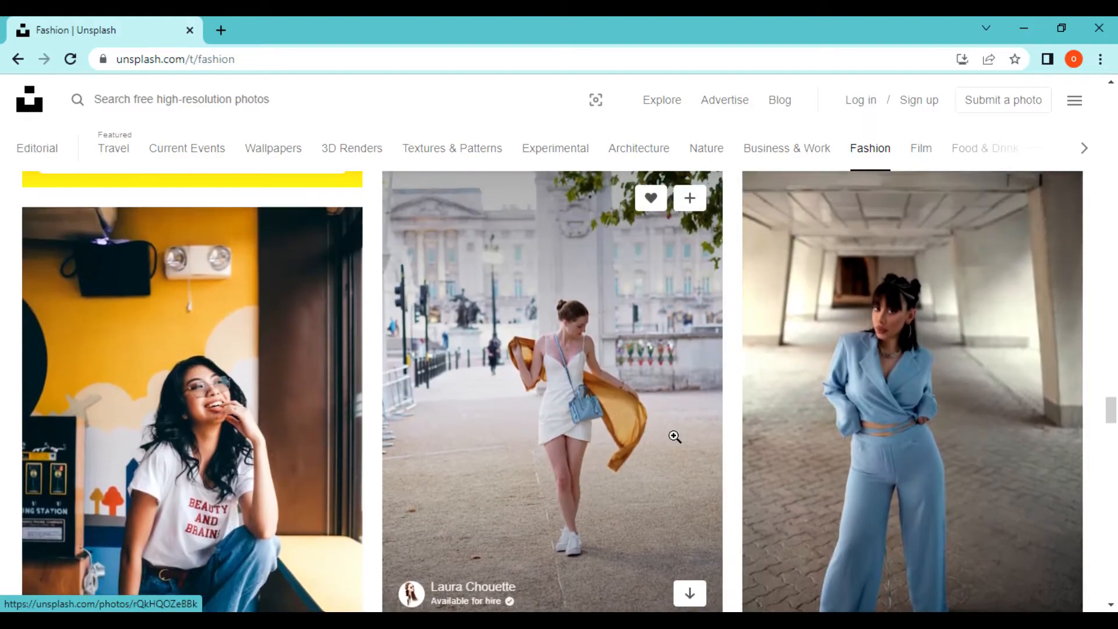
Step: Download the photo of the woman in the light-blue outfit and dismiss the attribution message
{"action": "scroll", "coordinate": [674, 436], "scroll_direction": "down", "scroll_amount": 4}
{"action": "scroll", "coordinate": [912, 355], "scroll_direction": "up", "scroll_amount": 1}
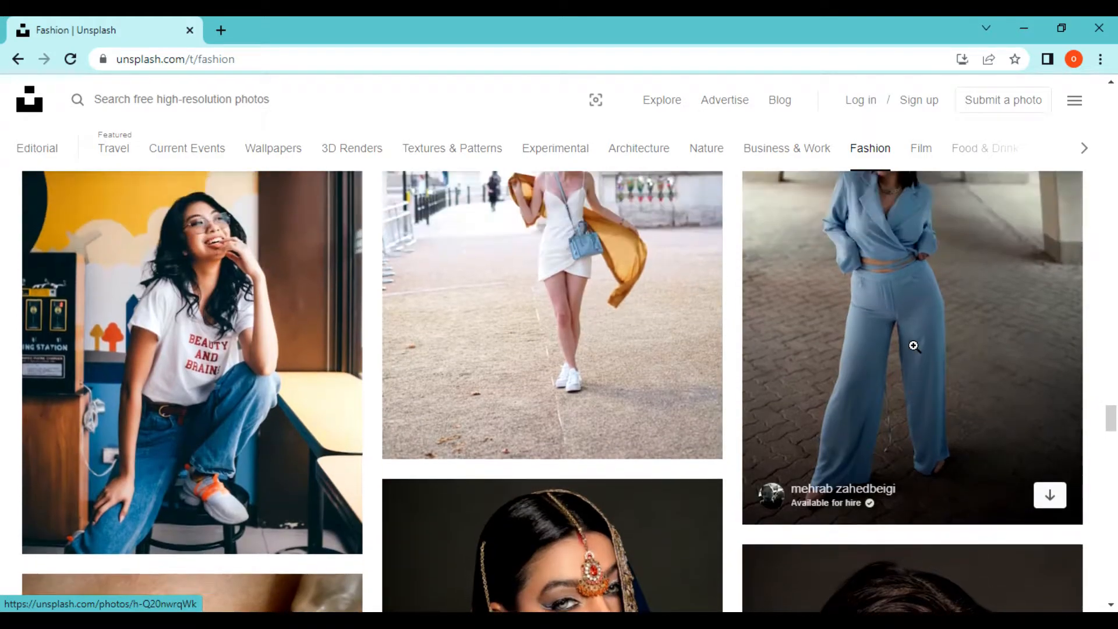
{"action": "left_click", "coordinate": [1049, 496]}
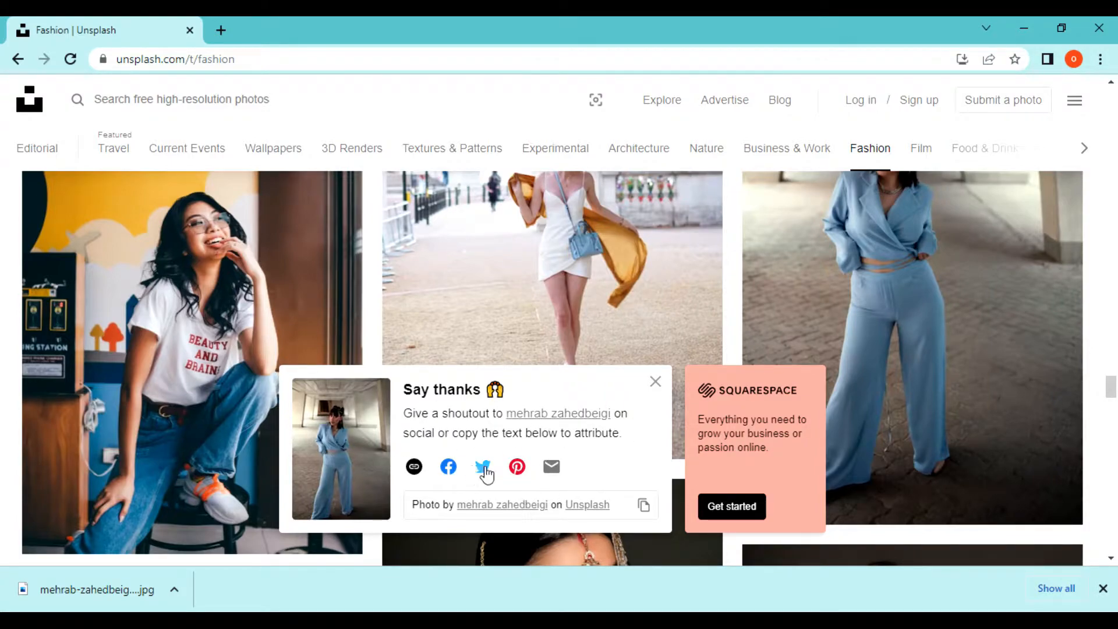
{"action": "left_click", "coordinate": [656, 382]}
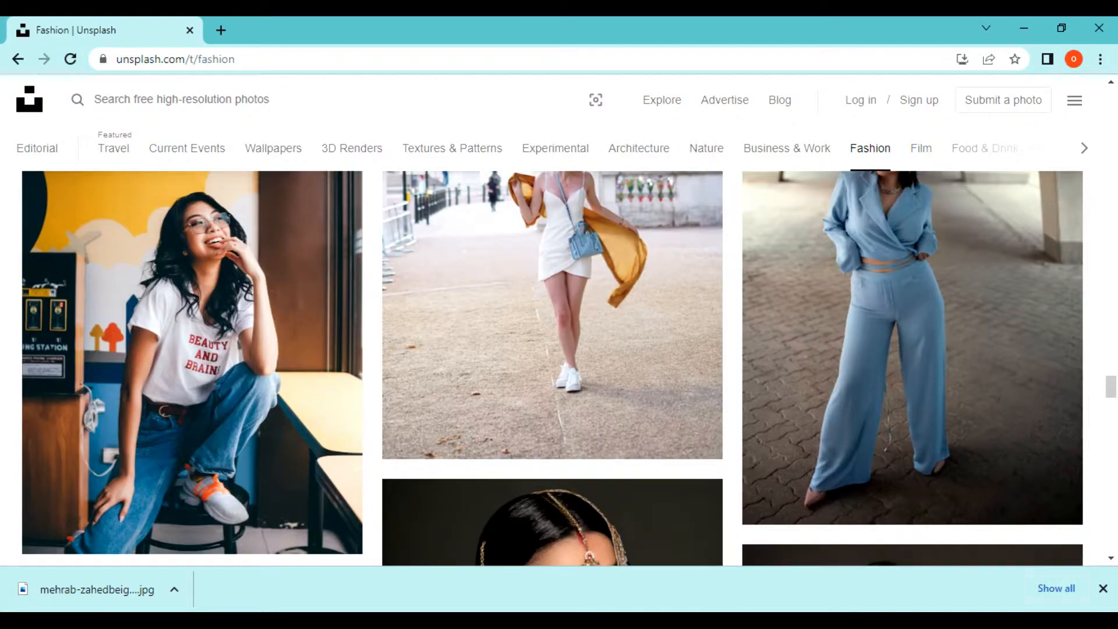
Step: Switch back to Inkscape and import the downloaded JPG as an embedded image, with DPI from file and rendering mode None (auto)
{"action": "left_click", "coordinate": [710, 619]}
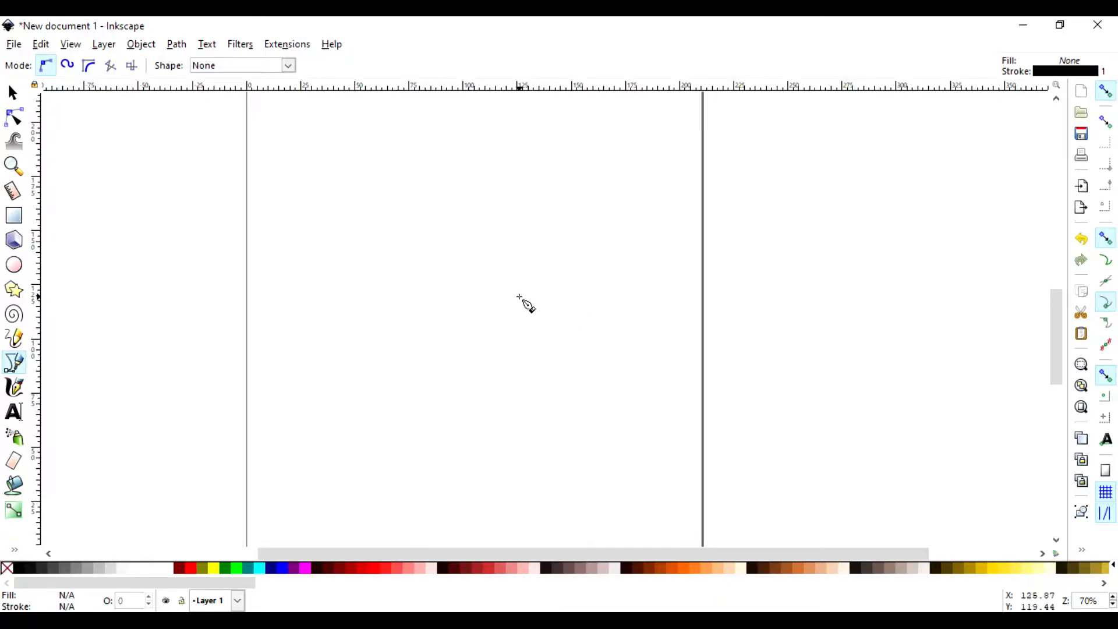
{"action": "left_click", "coordinate": [14, 46]}
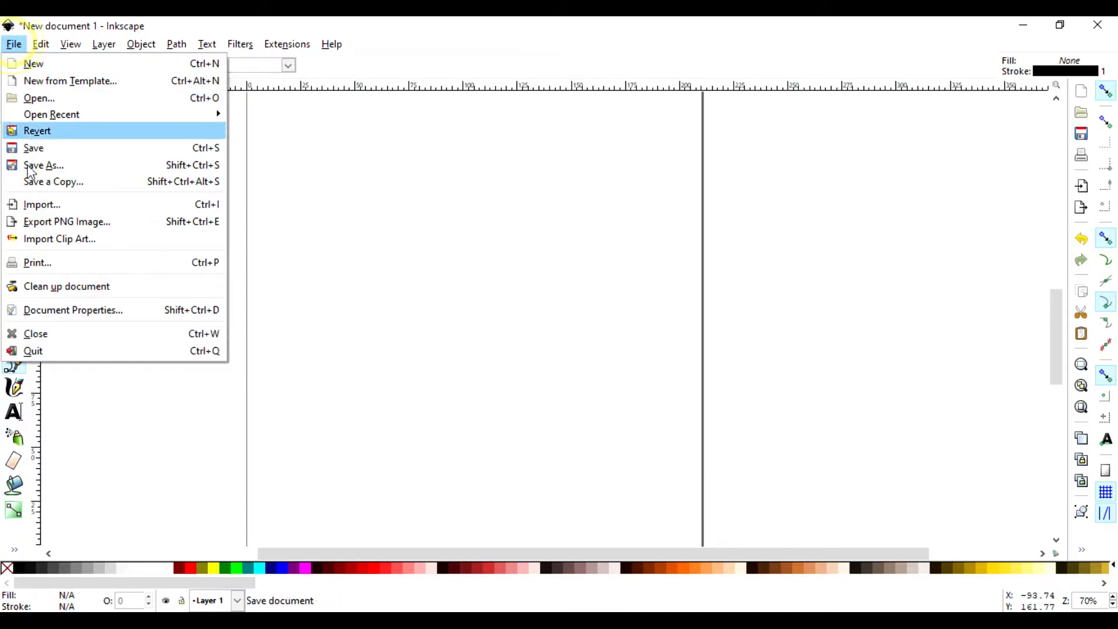
{"action": "left_click", "coordinate": [48, 206]}
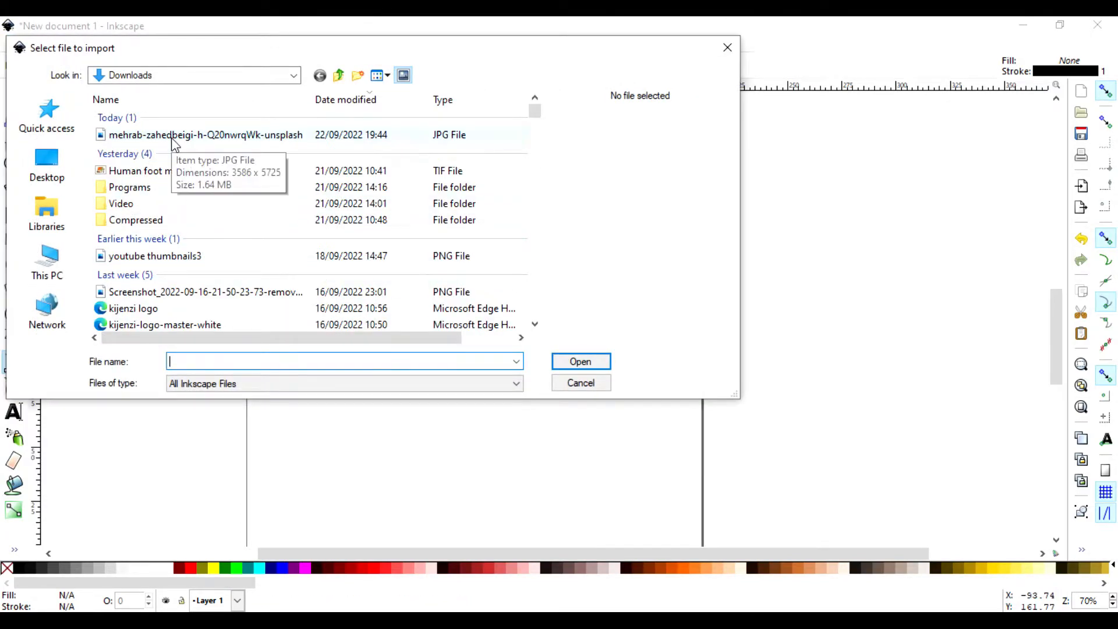
{"action": "left_click", "coordinate": [173, 137]}
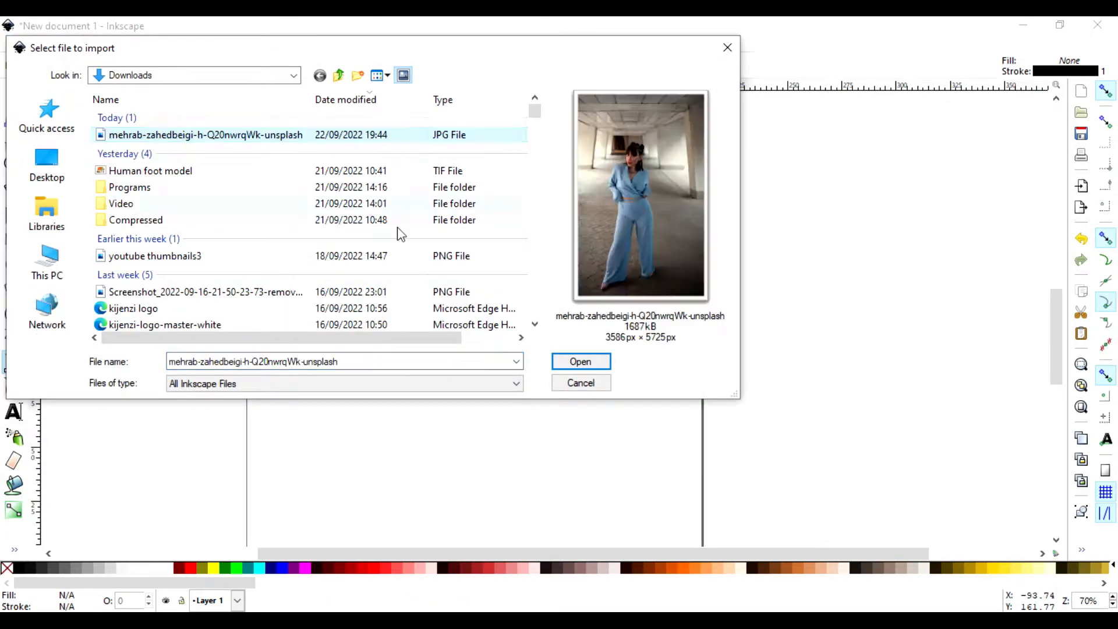
{"action": "left_click", "coordinate": [580, 362]}
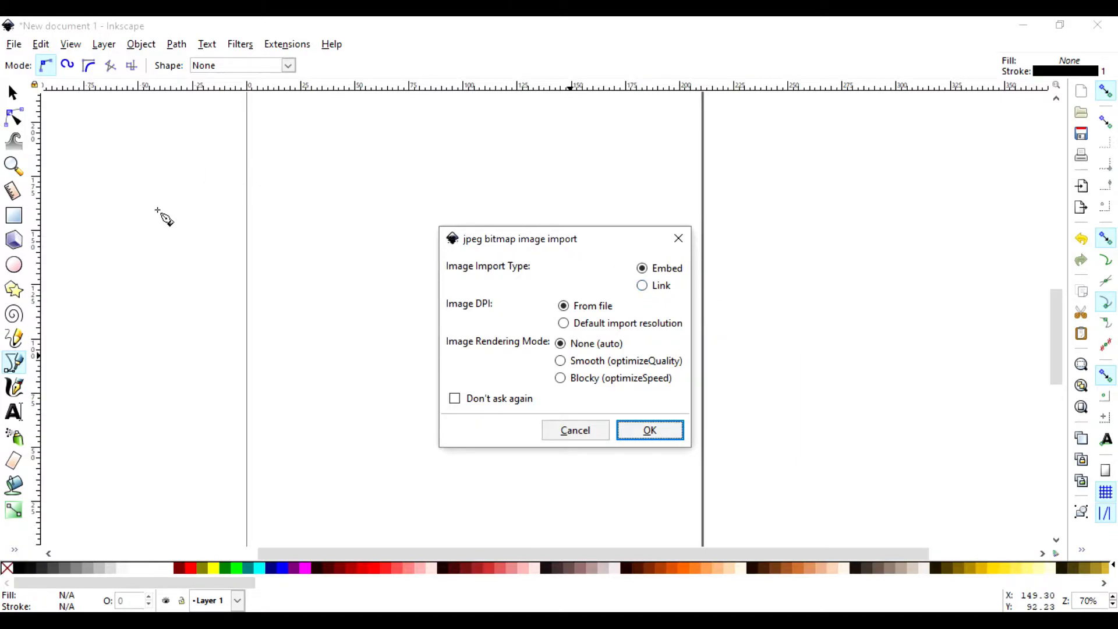
{"action": "left_click", "coordinate": [652, 431]}
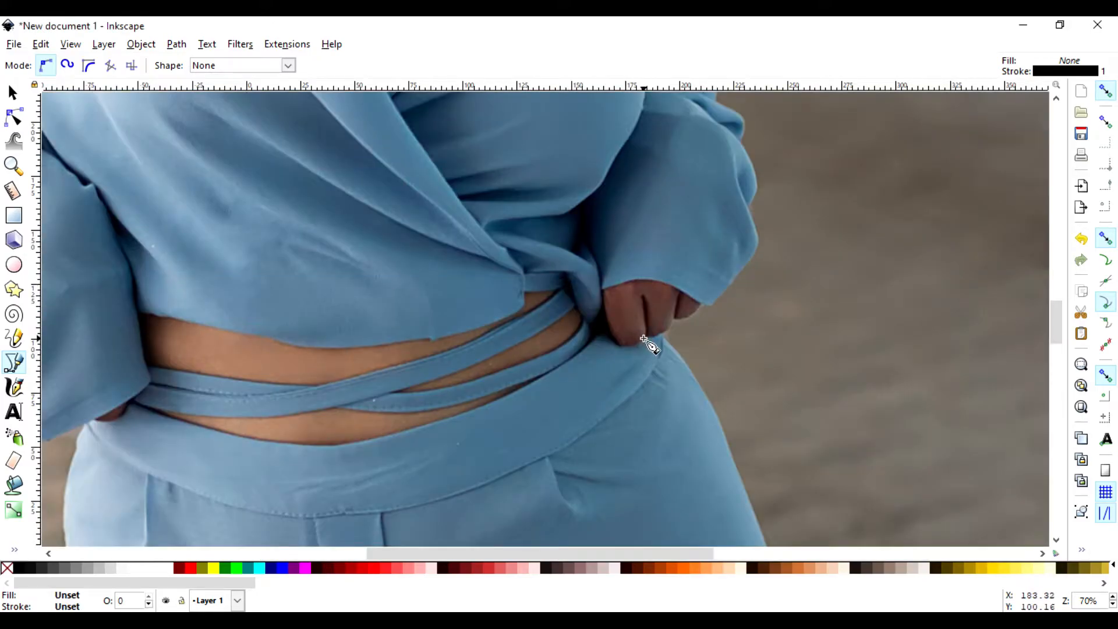
Step: Lock the imported photo's width-to-height ratio and scale it down to about 487 by 777 mm
{"action": "scroll", "coordinate": [647, 340], "scroll_direction": "up", "scroll_amount": 15}
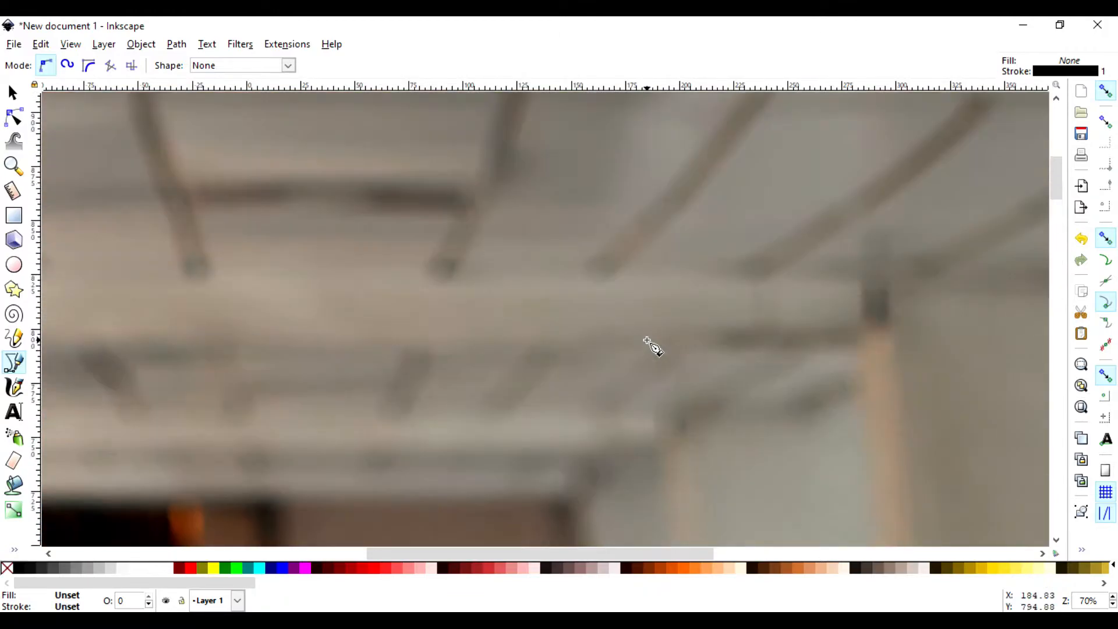
{"action": "scroll", "coordinate": [651, 346], "scroll_direction": "down", "scroll_amount": 10}
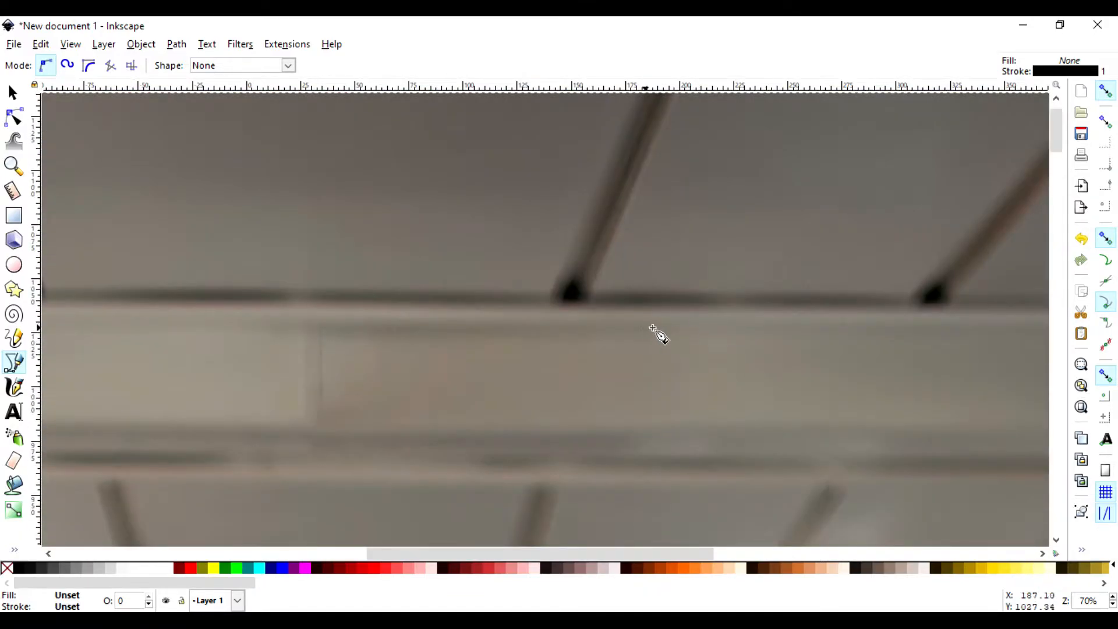
{"action": "left_click", "coordinate": [12, 94]}
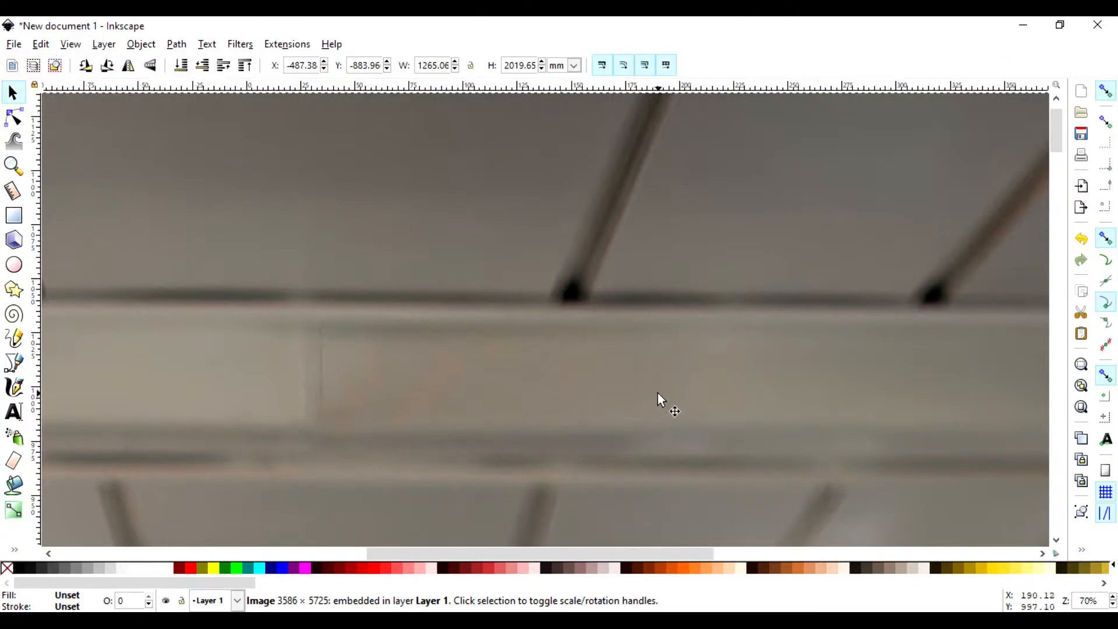
{"action": "scroll", "coordinate": [687, 386], "scroll_direction": "down", "scroll_amount": 5}
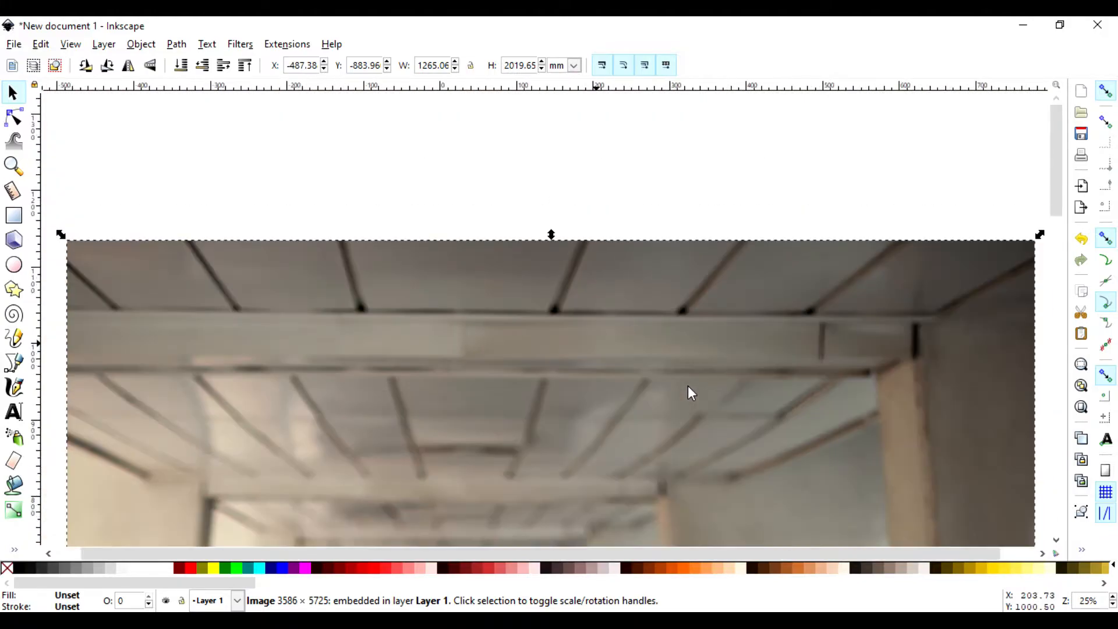
{"action": "scroll", "coordinate": [688, 387], "scroll_direction": "down", "scroll_amount": 3}
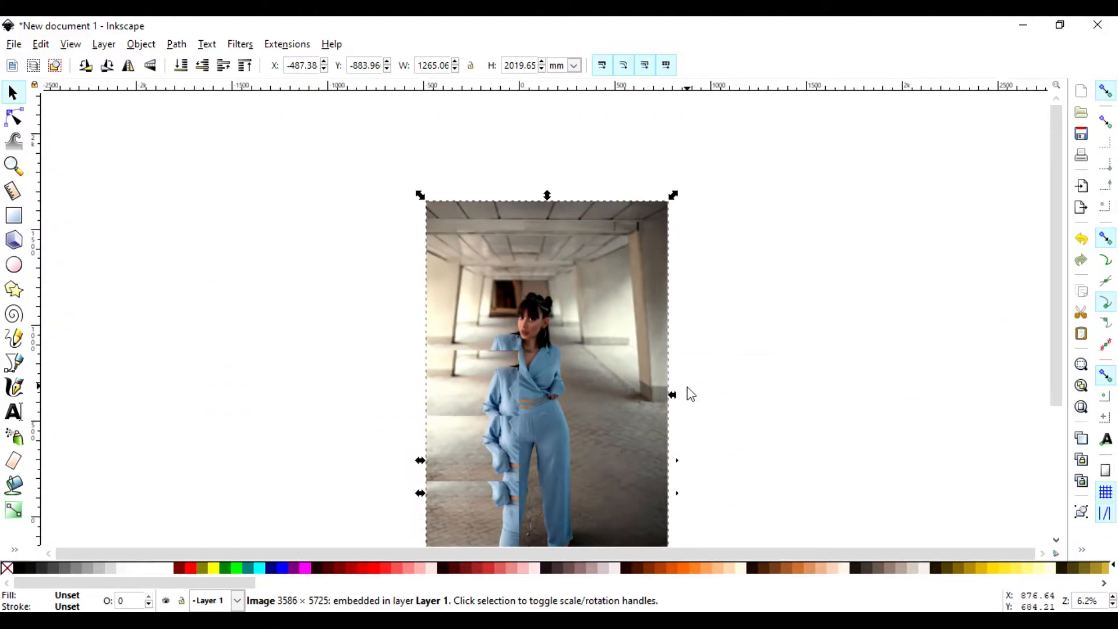
{"action": "scroll", "coordinate": [691, 394], "scroll_direction": "down", "scroll_amount": 1}
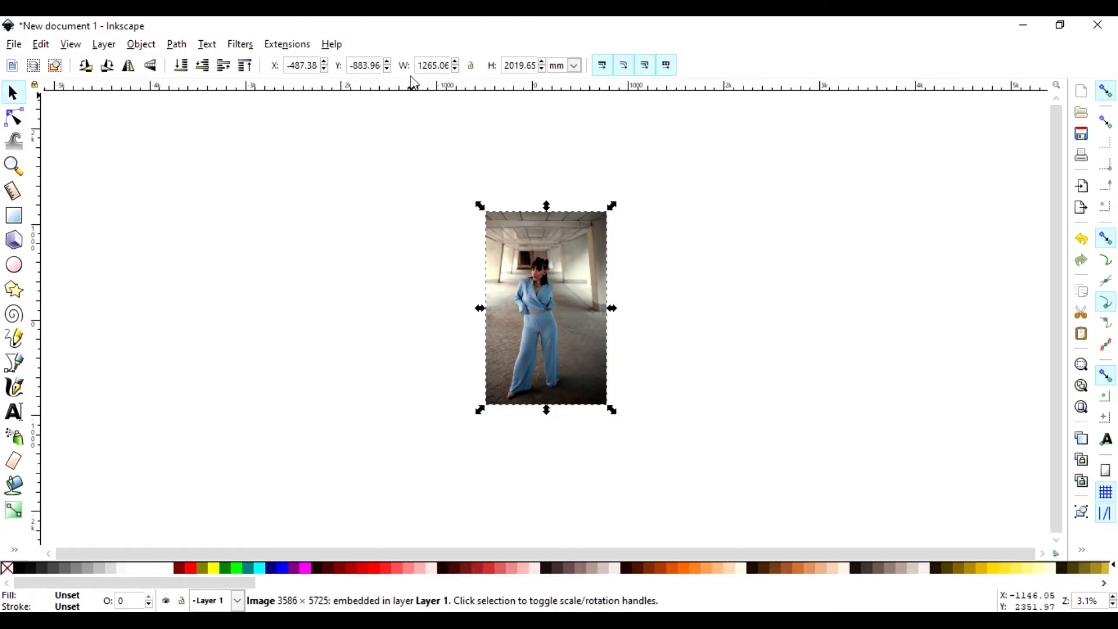
{"action": "left_click", "coordinate": [469, 66]}
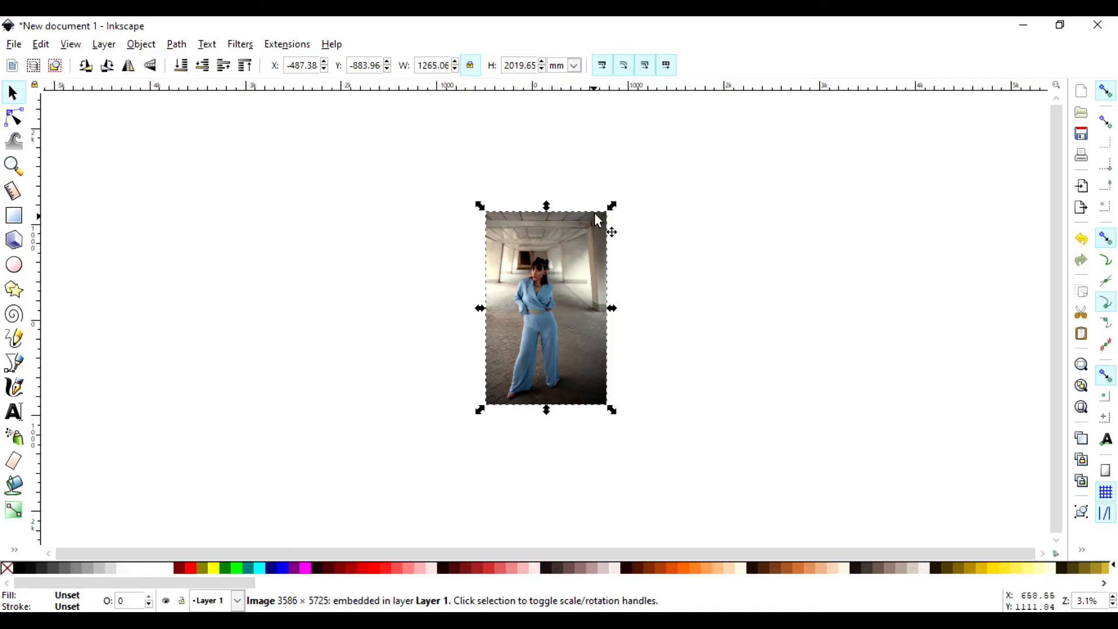
{"action": "left_click_drag", "start_coordinate": [612, 207], "coordinate": [534, 321]}
Step: Move the scaled photo from below the page to the empty canvas on the page's right side
{"action": "scroll", "coordinate": [520, 337], "scroll_direction": "down", "scroll_amount": 5}
{"action": "scroll", "coordinate": [536, 327], "scroll_direction": "up", "scroll_amount": 5}
{"action": "scroll", "coordinate": [551, 313], "scroll_direction": "down", "scroll_amount": 1}
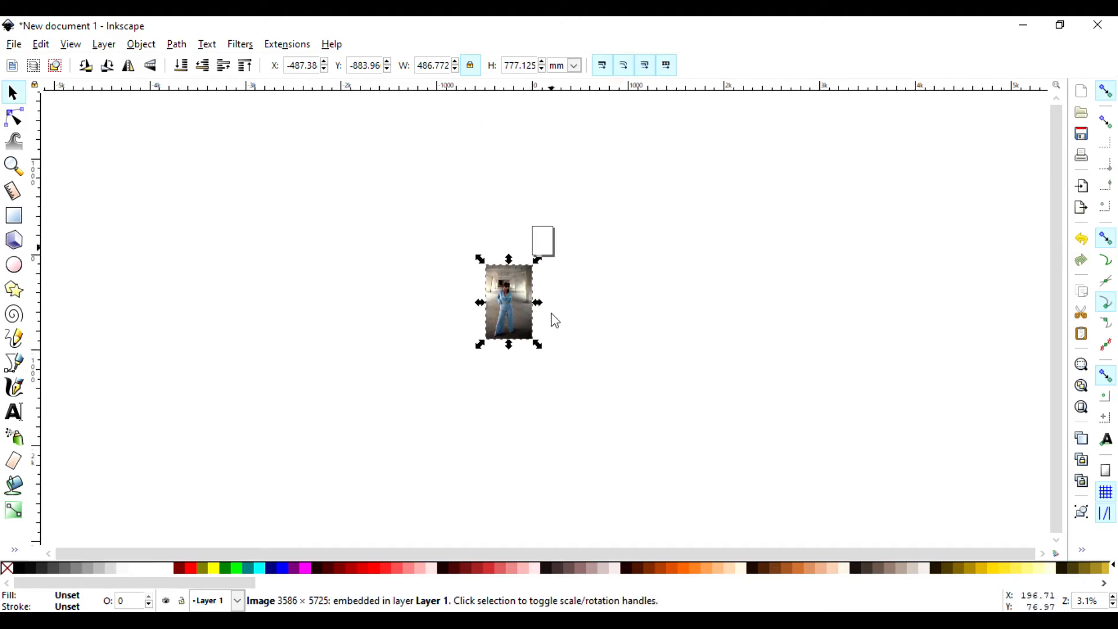
{"action": "scroll", "coordinate": [571, 284], "scroll_direction": "up", "scroll_amount": 3}
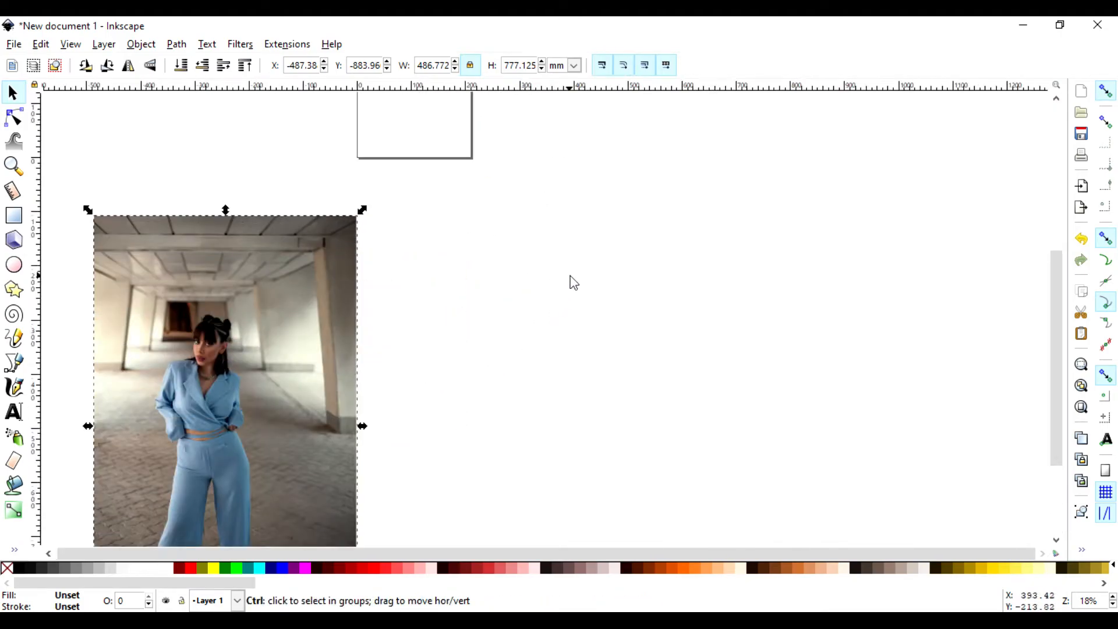
{"action": "left_click_drag", "start_coordinate": [432, 308], "coordinate": [670, 244]}
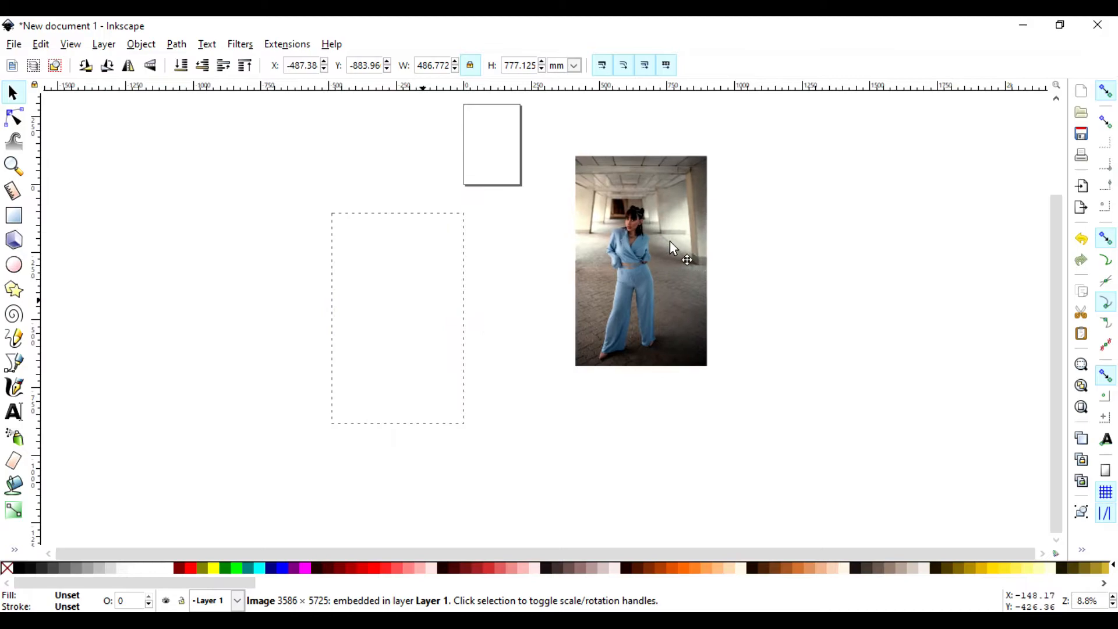
Step: Scale the photo down to about 317 by 507 mm and move it up closer to the page
{"action": "scroll", "coordinate": [670, 244], "scroll_direction": "up", "scroll_amount": 5}
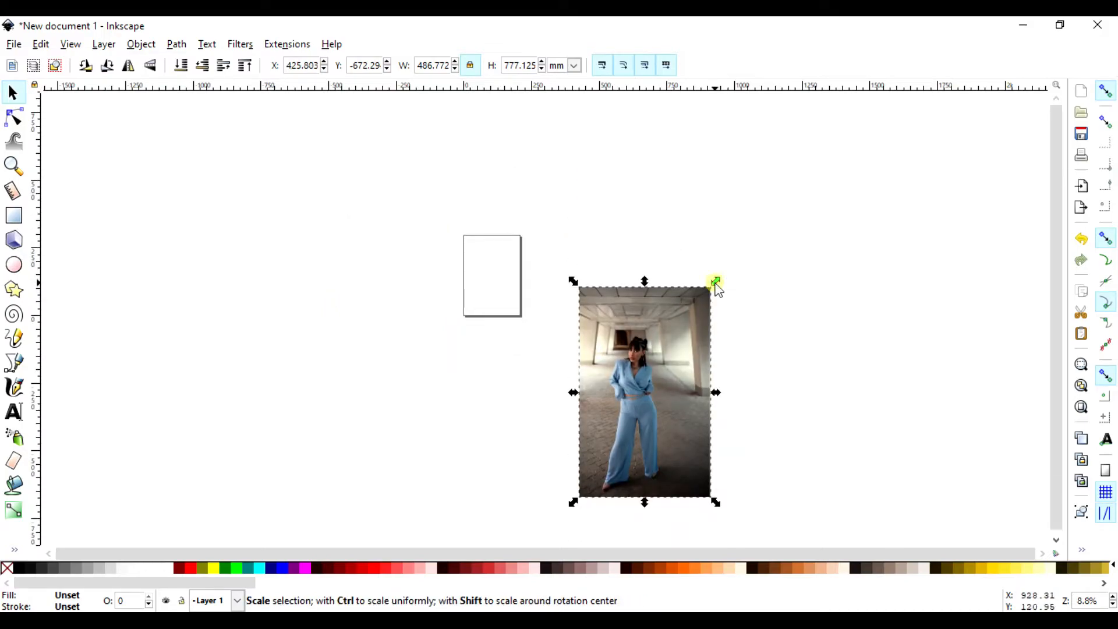
{"action": "left_click_drag", "start_coordinate": [716, 283], "coordinate": [670, 357]}
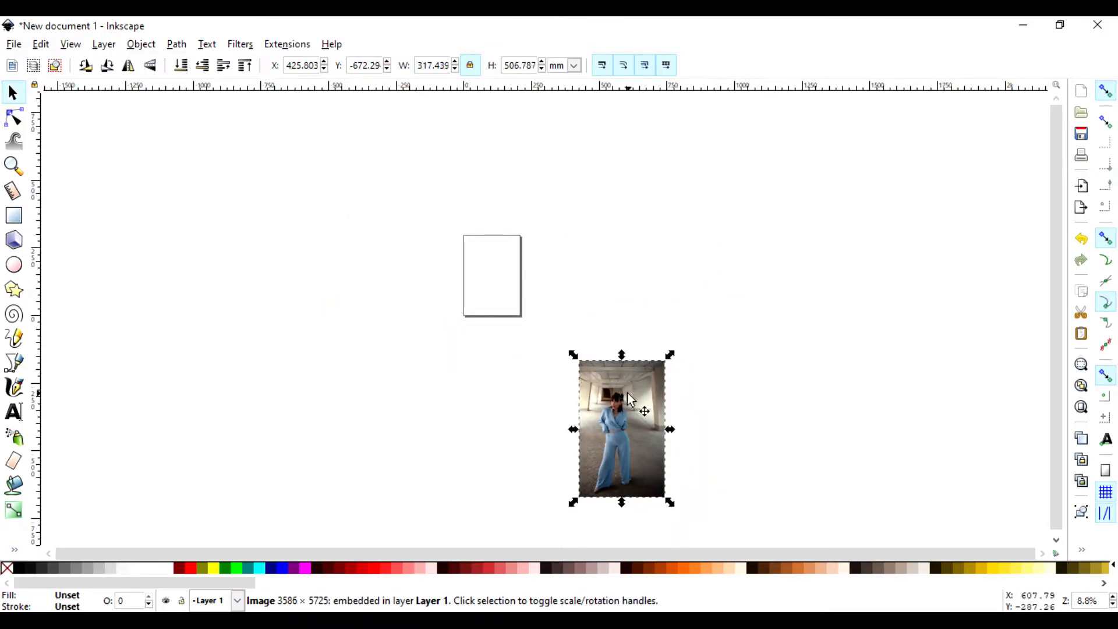
{"action": "scroll", "coordinate": [627, 393], "scroll_direction": "down", "scroll_amount": 4}
{"action": "scroll", "coordinate": [628, 392], "scroll_direction": "up", "scroll_amount": 6}
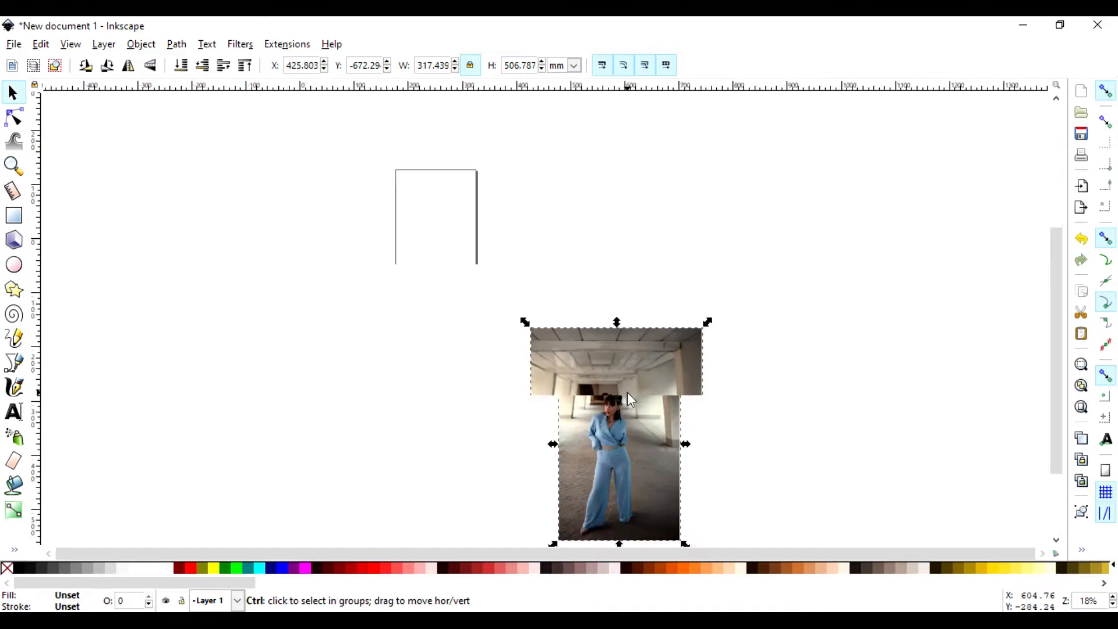
{"action": "left_click_drag", "start_coordinate": [630, 402], "coordinate": [598, 232]}
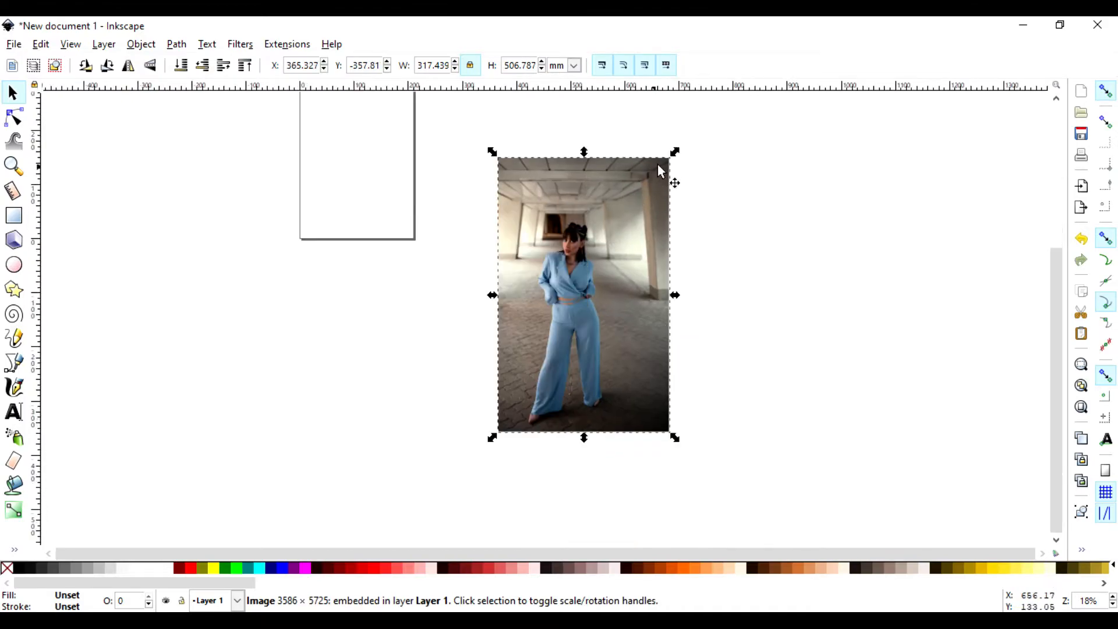
Step: Scale the photo down to about 108 by 173 mm, move it onto the page, and deselect it
{"action": "left_click_drag", "start_coordinate": [674, 153], "coordinate": [585, 336]}
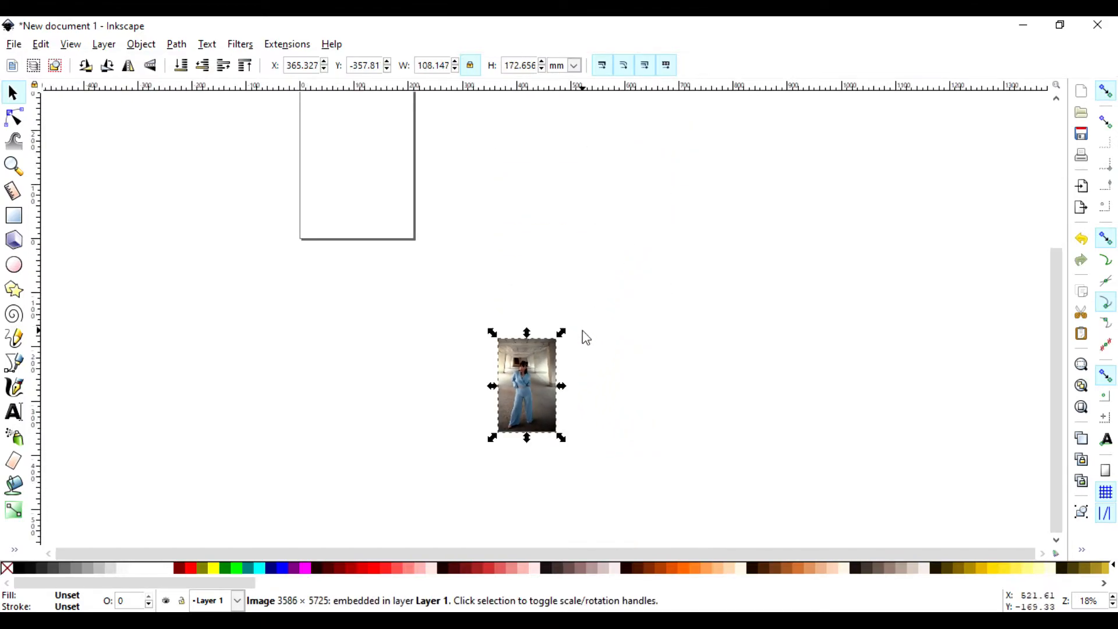
{"action": "left_click_drag", "start_coordinate": [530, 361], "coordinate": [386, 139]}
{"action": "scroll", "coordinate": [542, 304], "scroll_direction": "up", "scroll_amount": 8}
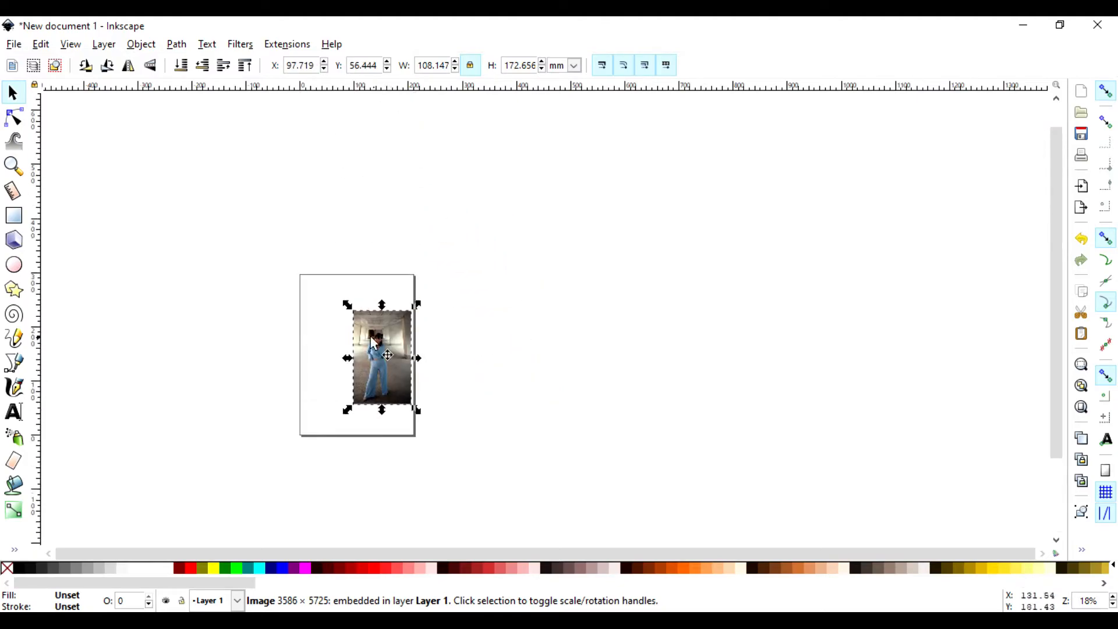
{"action": "left_click_drag", "start_coordinate": [373, 342], "coordinate": [333, 332]}
{"action": "left_click", "coordinate": [535, 331]}
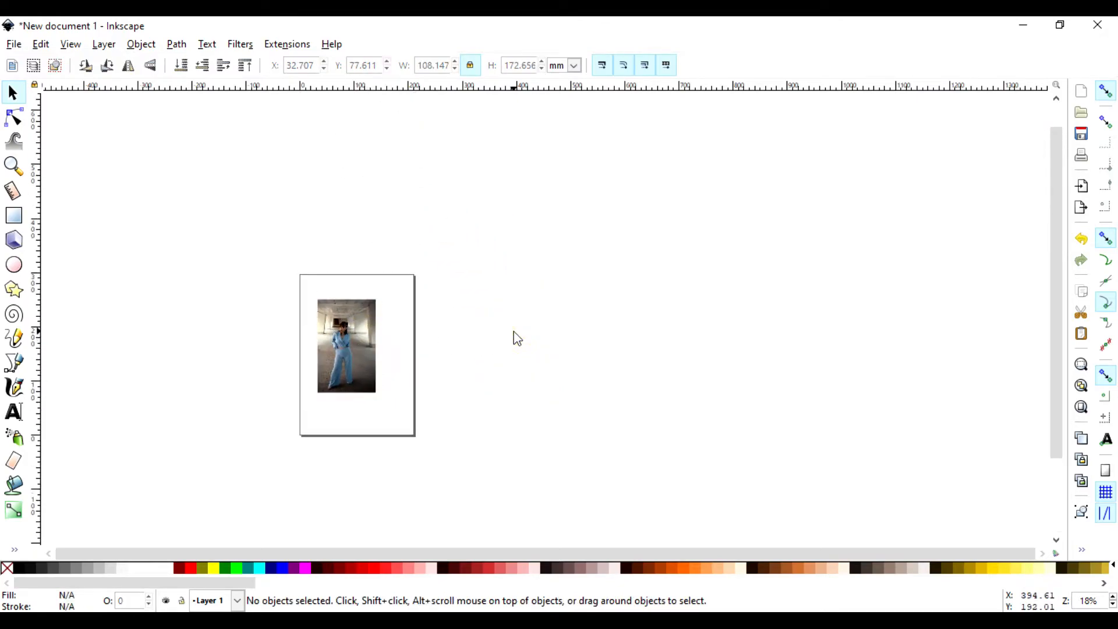
Step: Shrink the photo on the page to about 58 by 92 mm
{"action": "scroll", "coordinate": [400, 350], "scroll_direction": "up", "scroll_amount": 3}
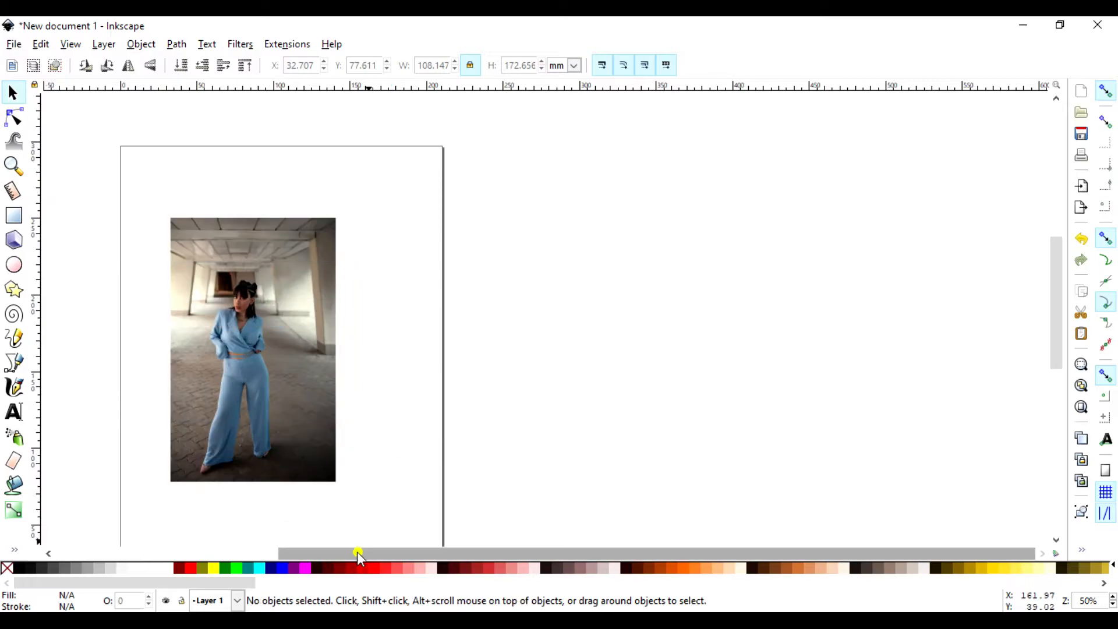
{"action": "left_click_drag", "start_coordinate": [358, 551], "coordinate": [193, 551]}
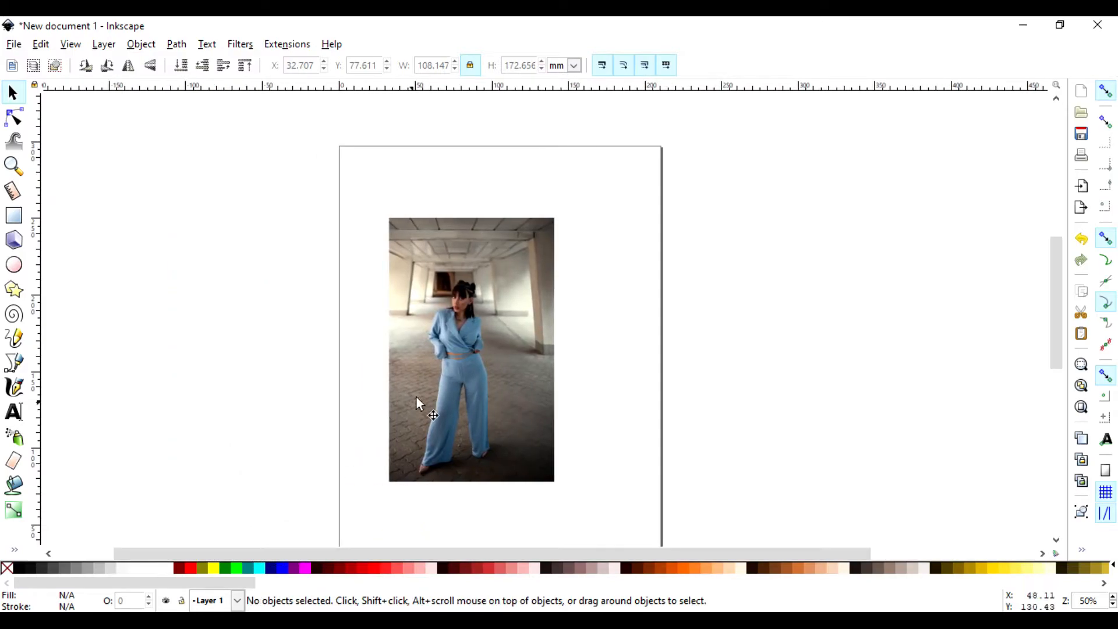
{"action": "scroll", "coordinate": [447, 362], "scroll_direction": "up", "scroll_amount": 3}
{"action": "scroll", "coordinate": [446, 362], "scroll_direction": "down", "scroll_amount": 2}
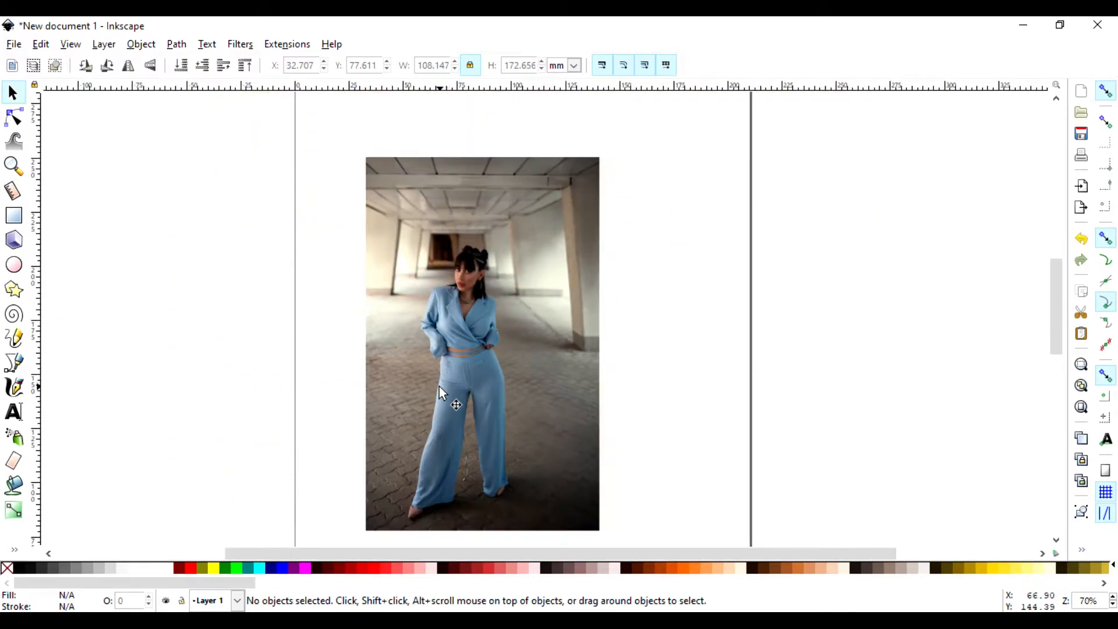
{"action": "scroll", "coordinate": [443, 379], "scroll_direction": "down", "scroll_amount": 5}
{"action": "scroll", "coordinate": [445, 374], "scroll_direction": "up", "scroll_amount": 4}
{"action": "left_click", "coordinate": [460, 319]}
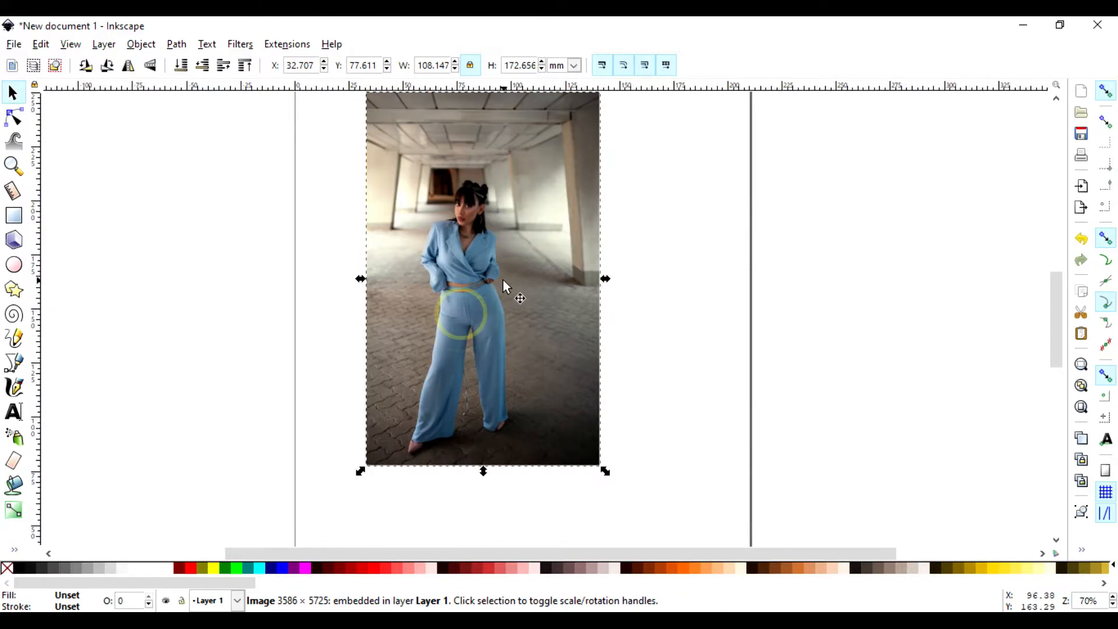
{"action": "scroll", "coordinate": [561, 256], "scroll_direction": "up", "scroll_amount": 3}
{"action": "left_click_drag", "start_coordinate": [605, 152], "coordinate": [511, 333]}
{"action": "scroll", "coordinate": [402, 431], "scroll_direction": "down", "scroll_amount": 5}
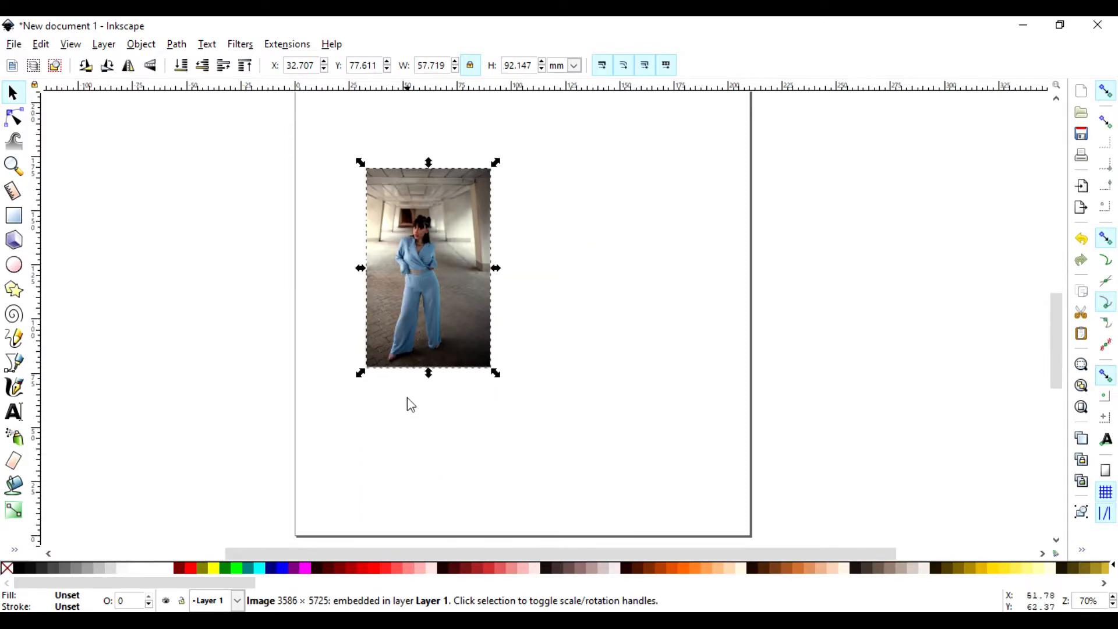
Step: Examine the woman's figure up close from her head to her shoes, and leave the photo deselected
{"action": "scroll", "coordinate": [393, 248], "scroll_direction": "up", "scroll_amount": 4}
{"action": "scroll", "coordinate": [512, 313], "scroll_direction": "up", "scroll_amount": 6}
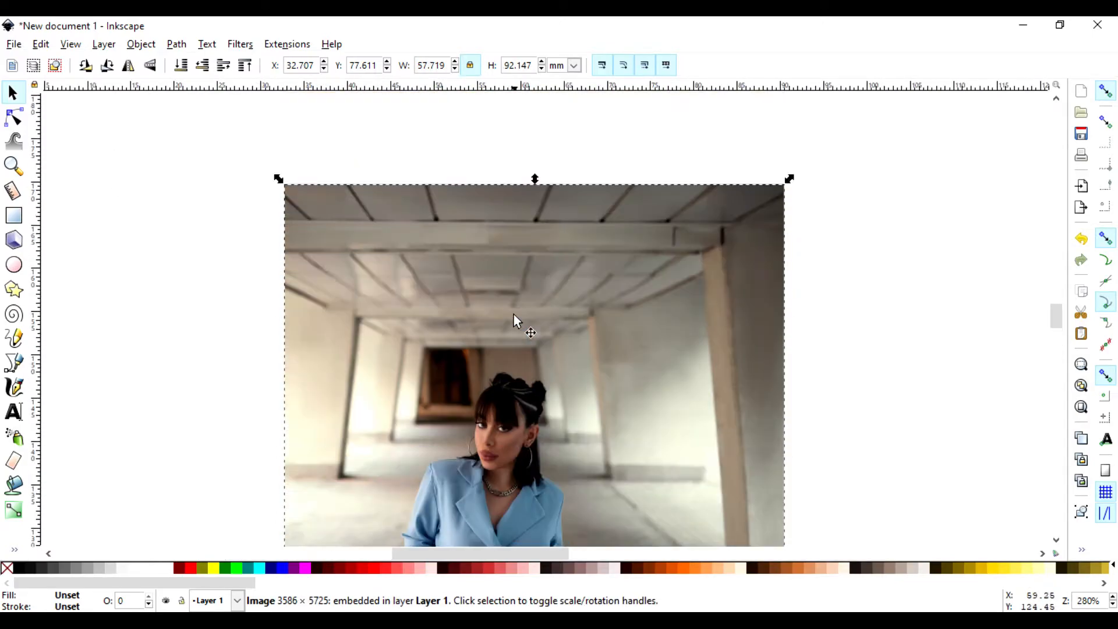
{"action": "scroll", "coordinate": [514, 315], "scroll_direction": "down", "scroll_amount": 9}
{"action": "scroll", "coordinate": [518, 309], "scroll_direction": "down", "scroll_amount": 10}
{"action": "scroll", "coordinate": [518, 310], "scroll_direction": "up", "scroll_amount": 10}
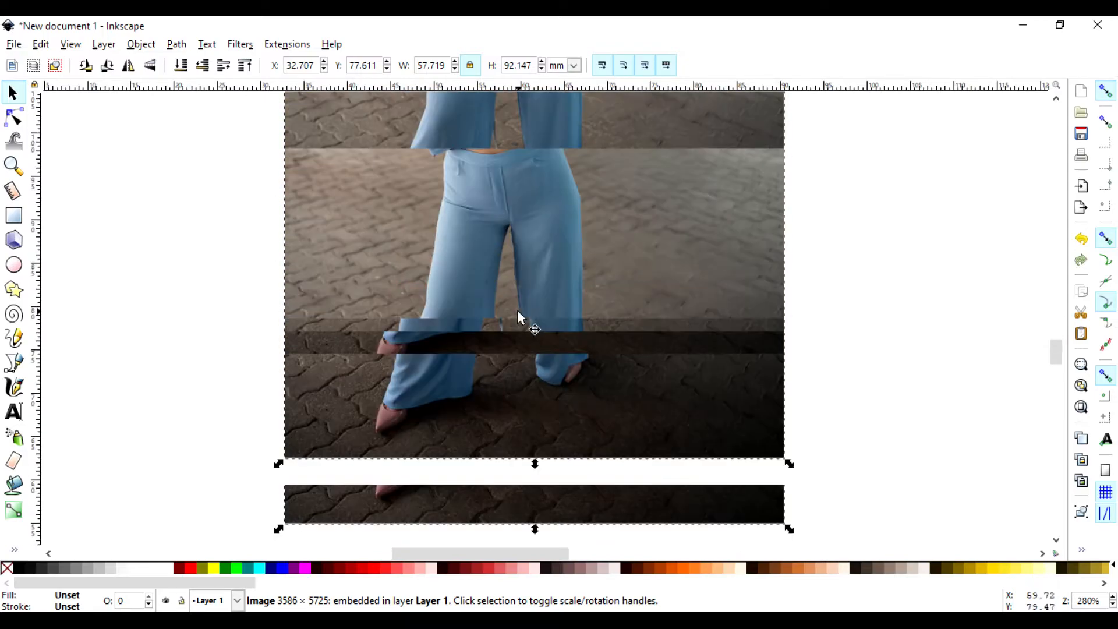
{"action": "scroll", "coordinate": [517, 349], "scroll_direction": "down", "scroll_amount": 3}
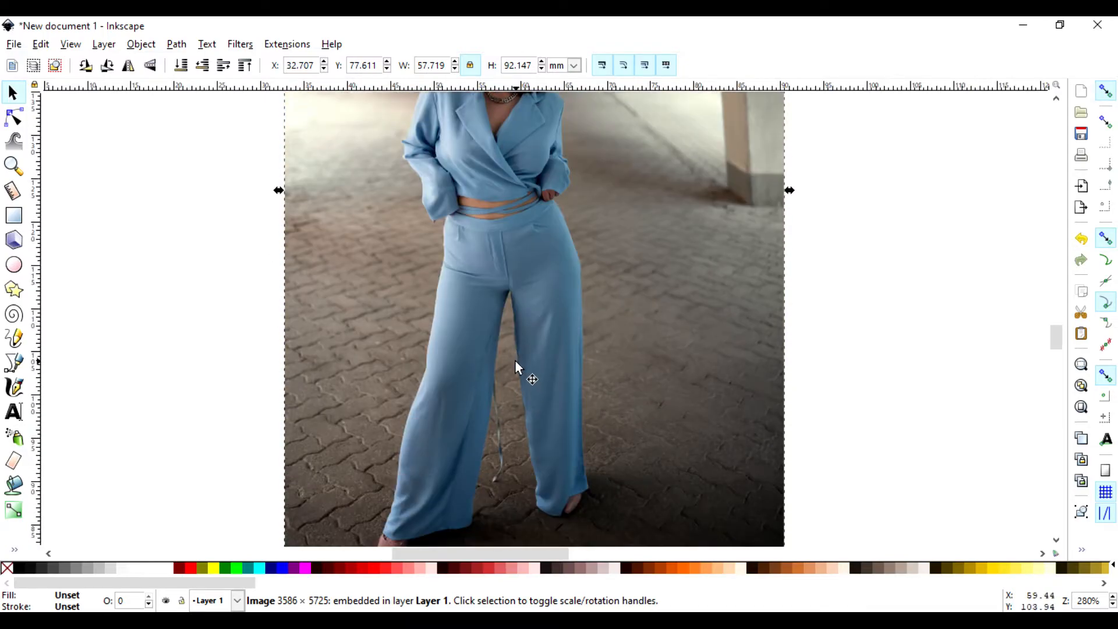
{"action": "scroll", "coordinate": [481, 356], "scroll_direction": "up", "scroll_amount": 9}
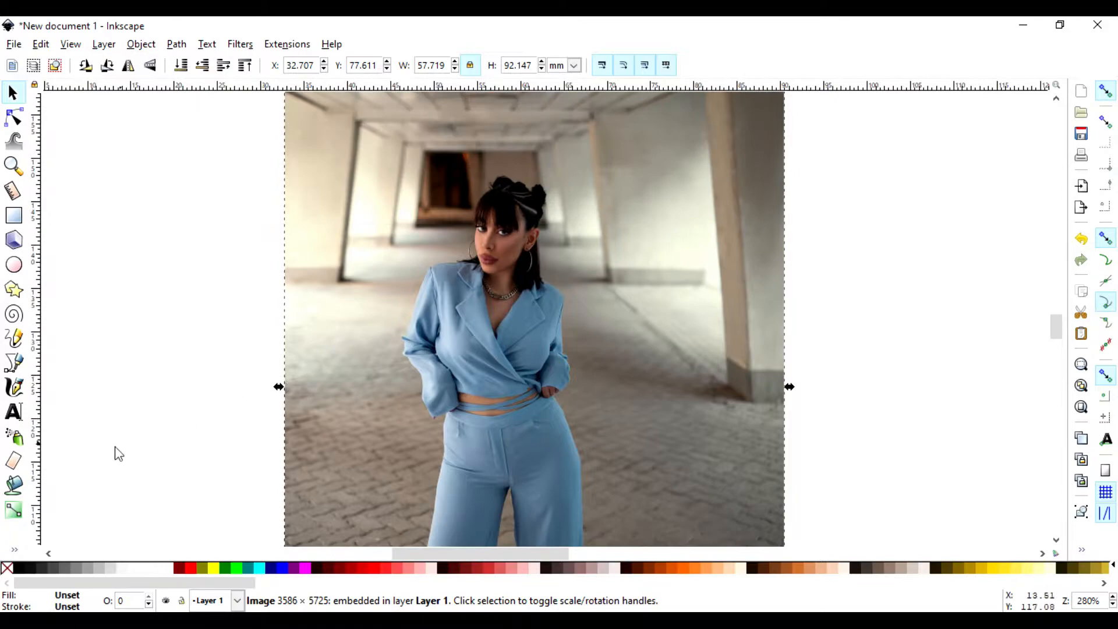
{"action": "left_click", "coordinate": [200, 365]}
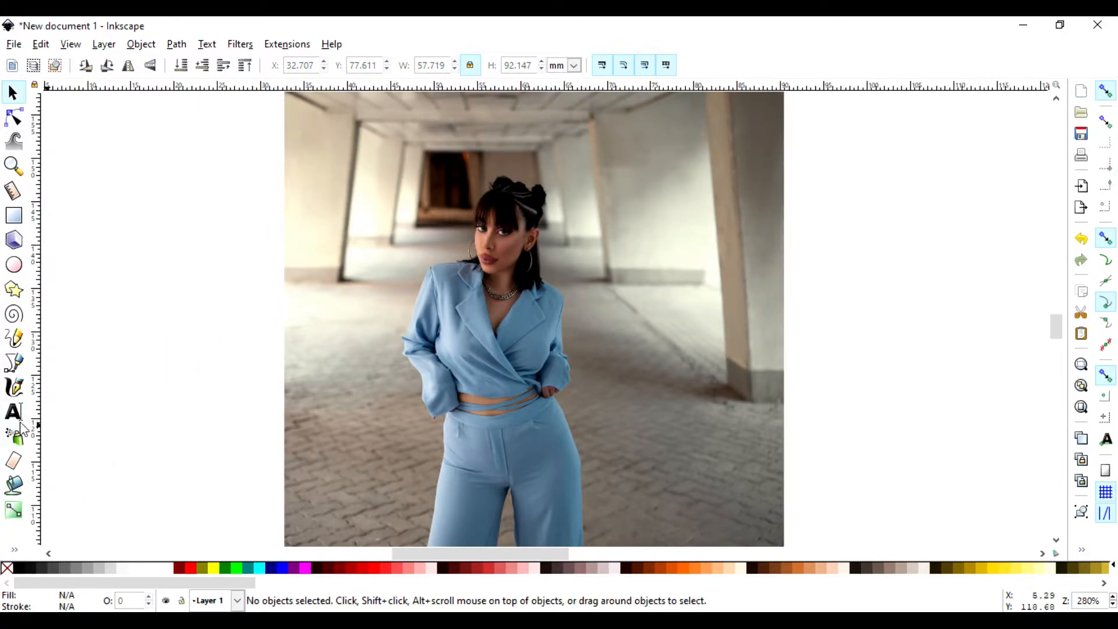
Step: Start a regular Bezier path with the Pen tool at the outer thigh on the photo's left side and trace up to the waist
{"action": "left_click", "coordinate": [14, 362]}
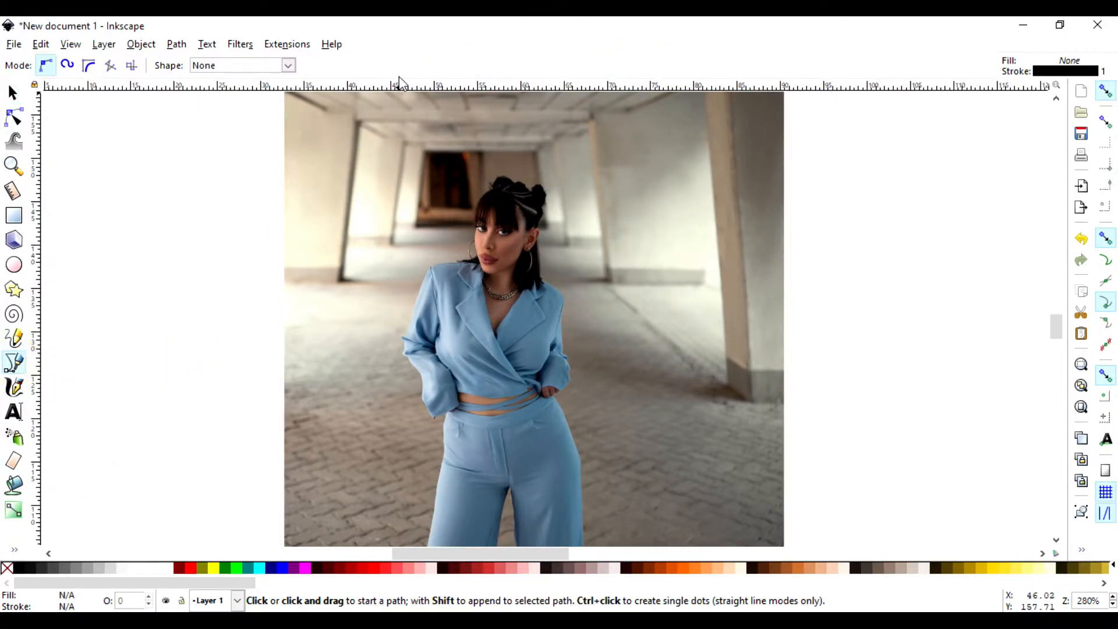
{"action": "left_click", "coordinate": [46, 67]}
{"action": "scroll", "coordinate": [516, 346], "scroll_direction": "down", "scroll_amount": 3}
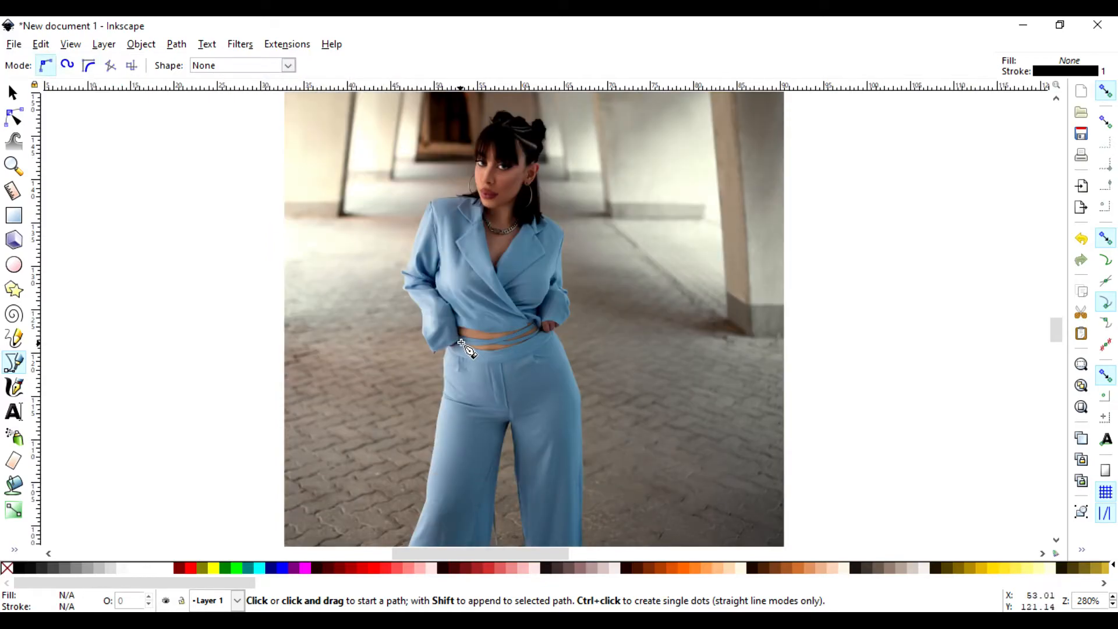
{"action": "left_click", "coordinate": [431, 449]}
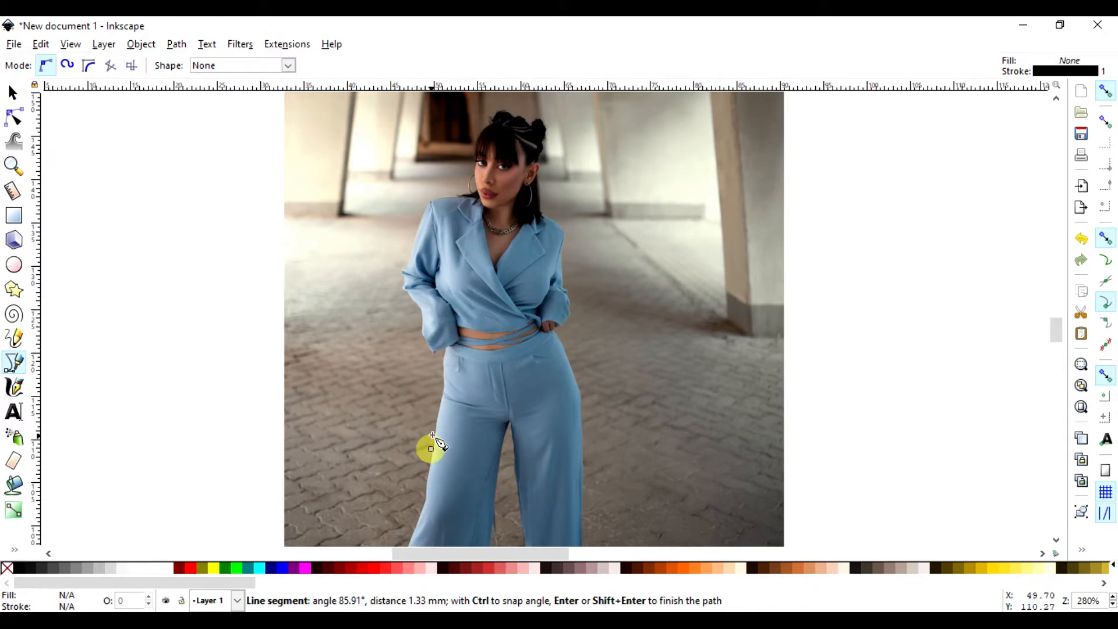
{"action": "left_click", "coordinate": [442, 382]}
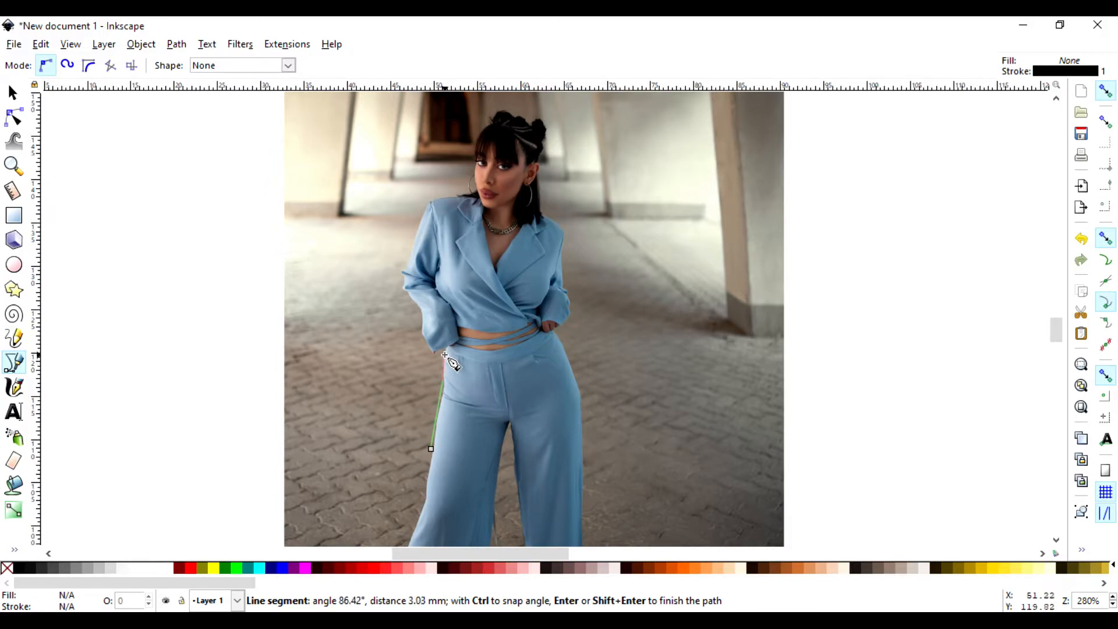
{"action": "left_click", "coordinate": [445, 350]}
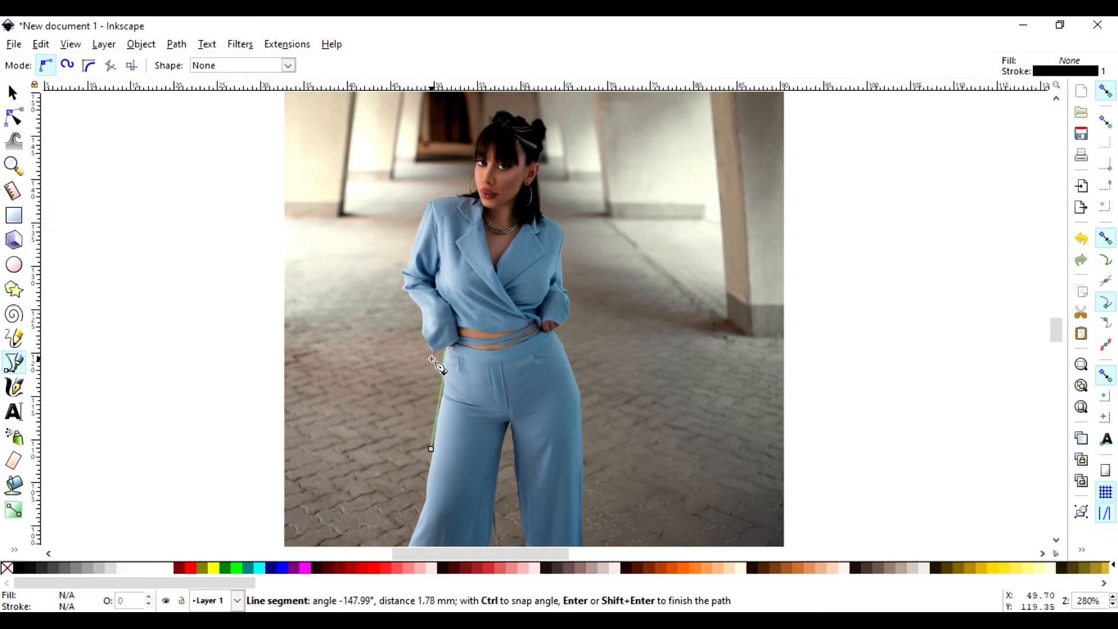
Step: Continue the outline with straight segments around the sleeve cuff and up the forearm to the elbow
{"action": "left_click", "coordinate": [431, 355]}
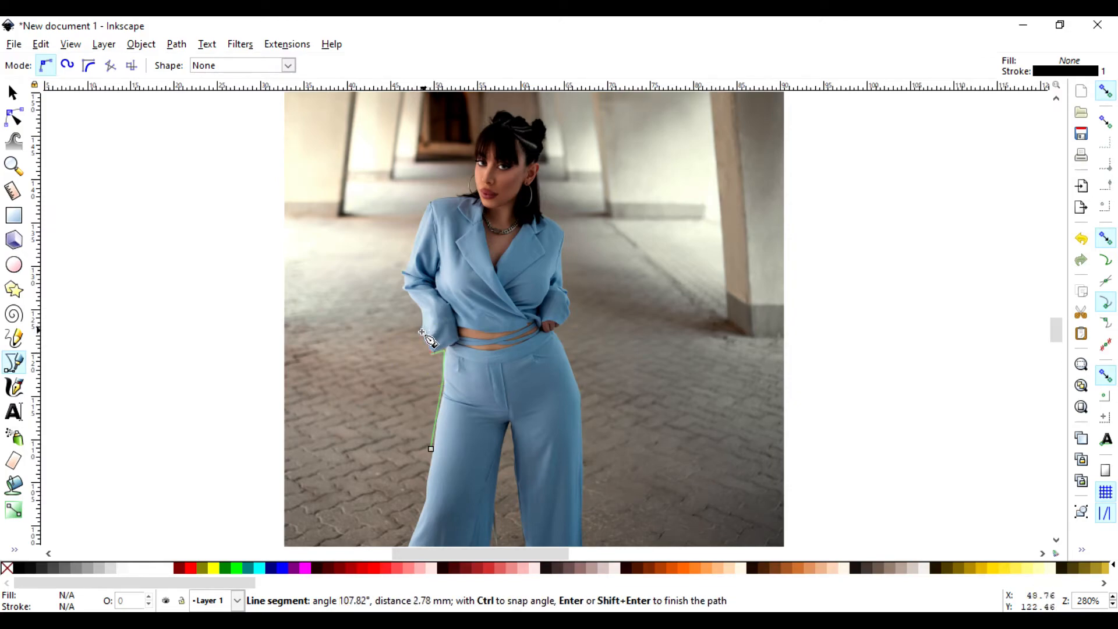
{"action": "left_click", "coordinate": [420, 334]}
{"action": "left_click", "coordinate": [420, 309]}
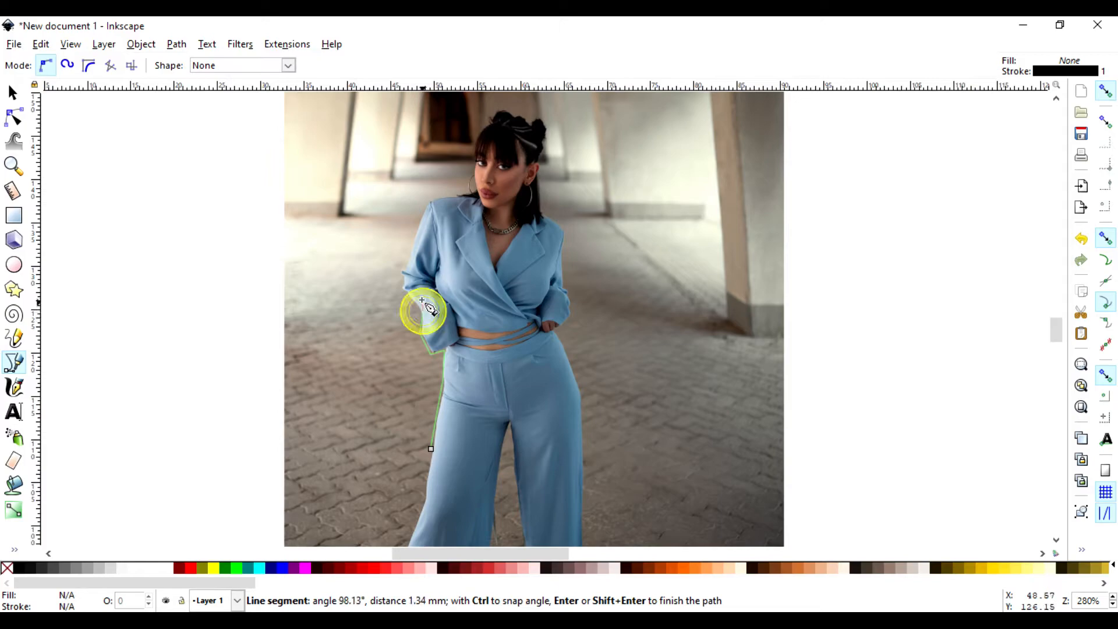
{"action": "left_click", "coordinate": [408, 289]}
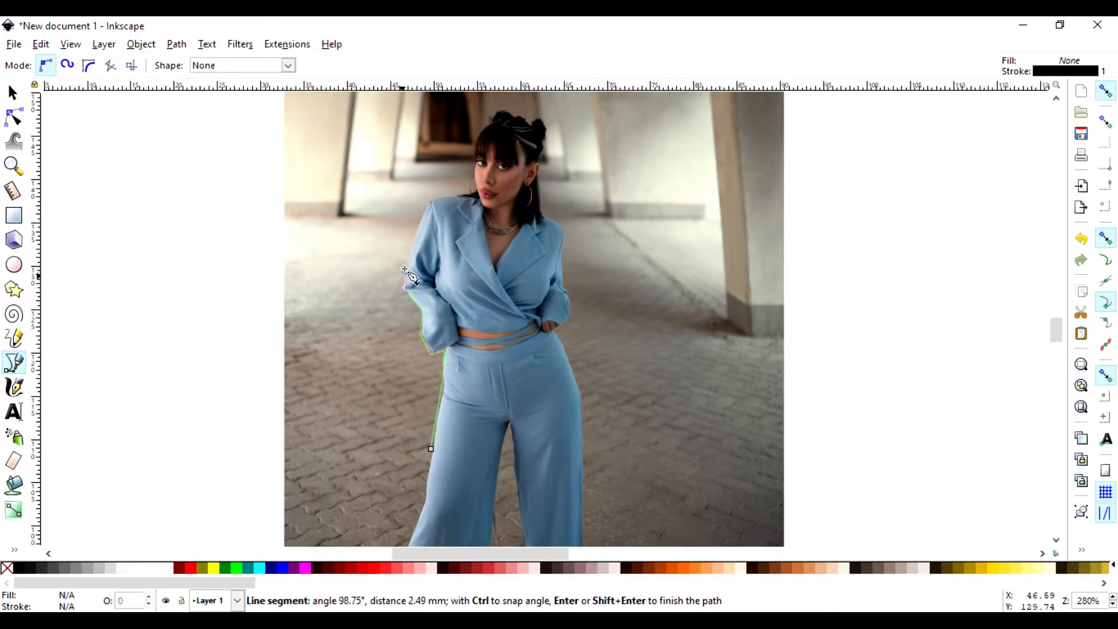
{"action": "left_click", "coordinate": [402, 270]}
Step: Extend the outline from the elbow up the upper arm and across the shoulder to the hair beside the chin
{"action": "left_click", "coordinate": [410, 254]}
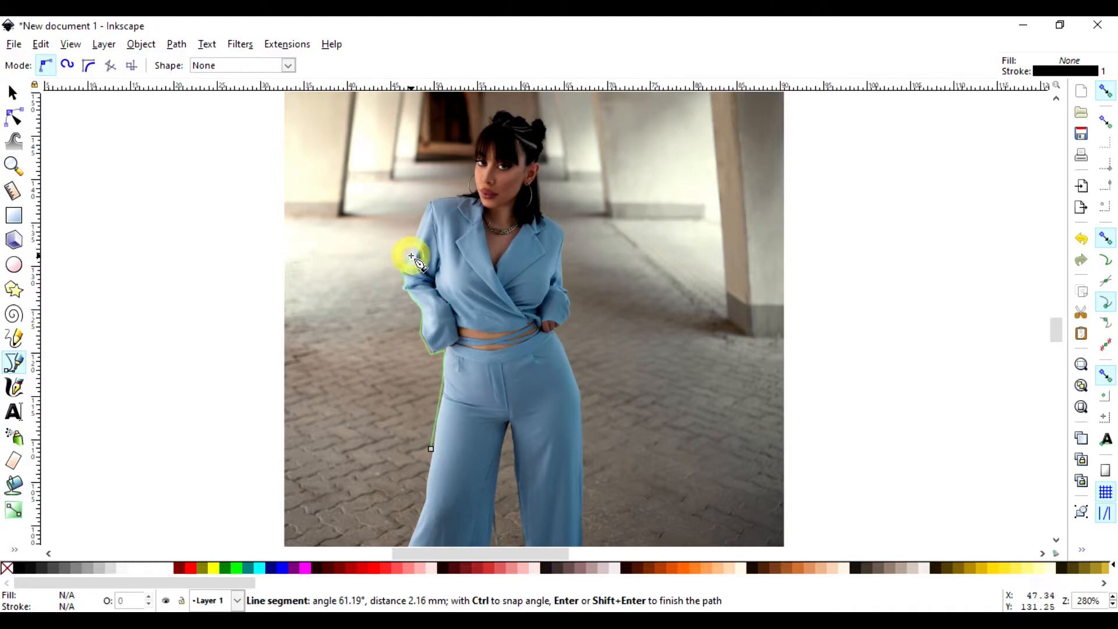
{"action": "left_click", "coordinate": [414, 241]}
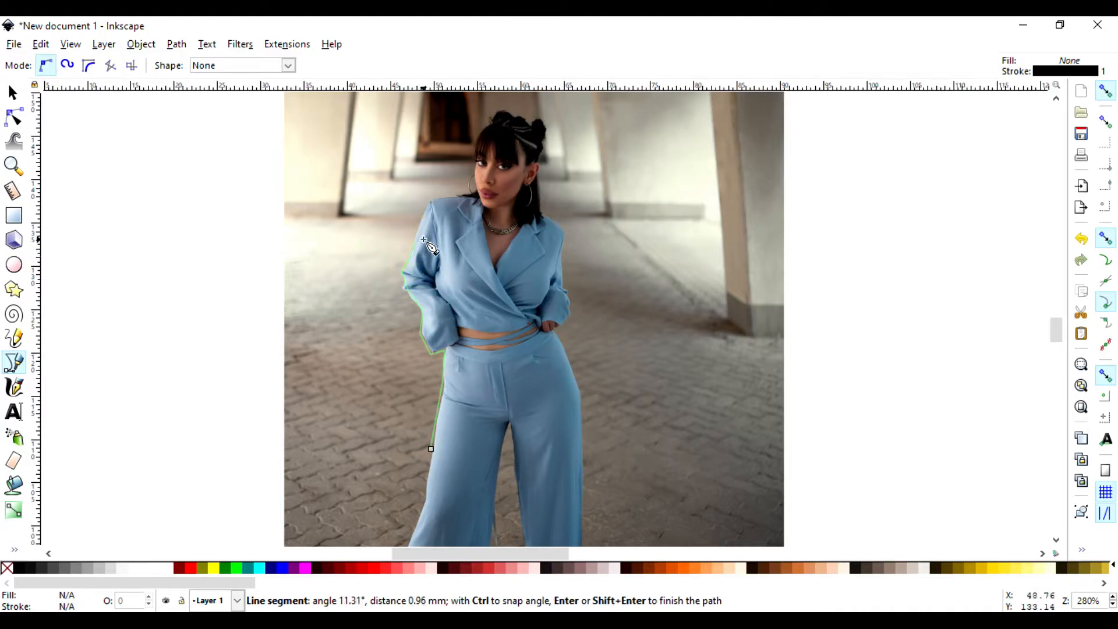
{"action": "left_click", "coordinate": [421, 219]}
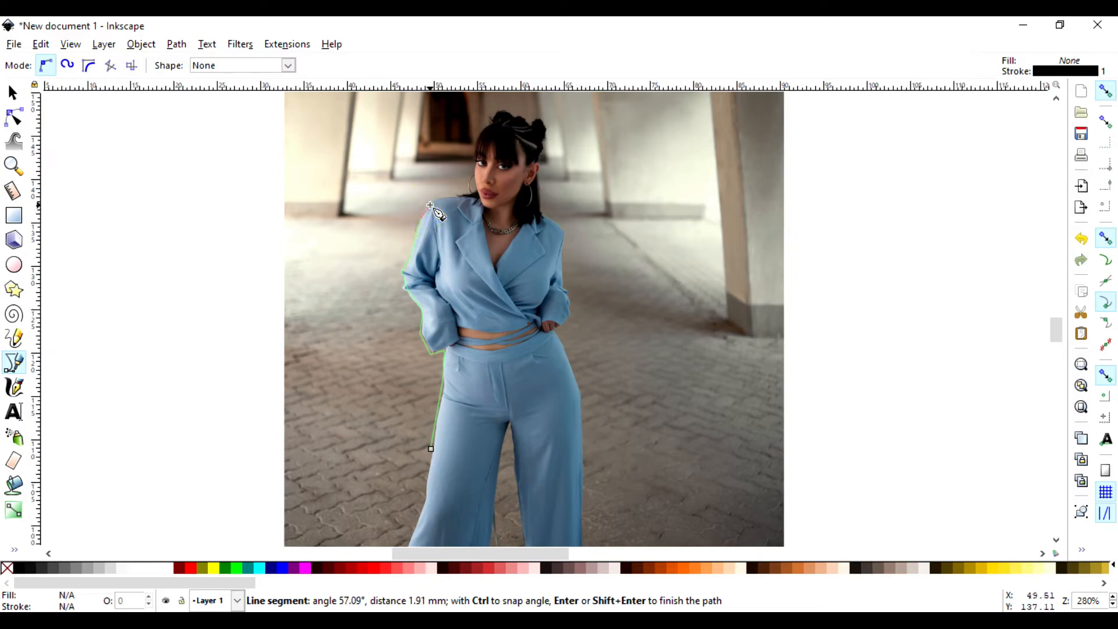
{"action": "left_click", "coordinate": [446, 196]}
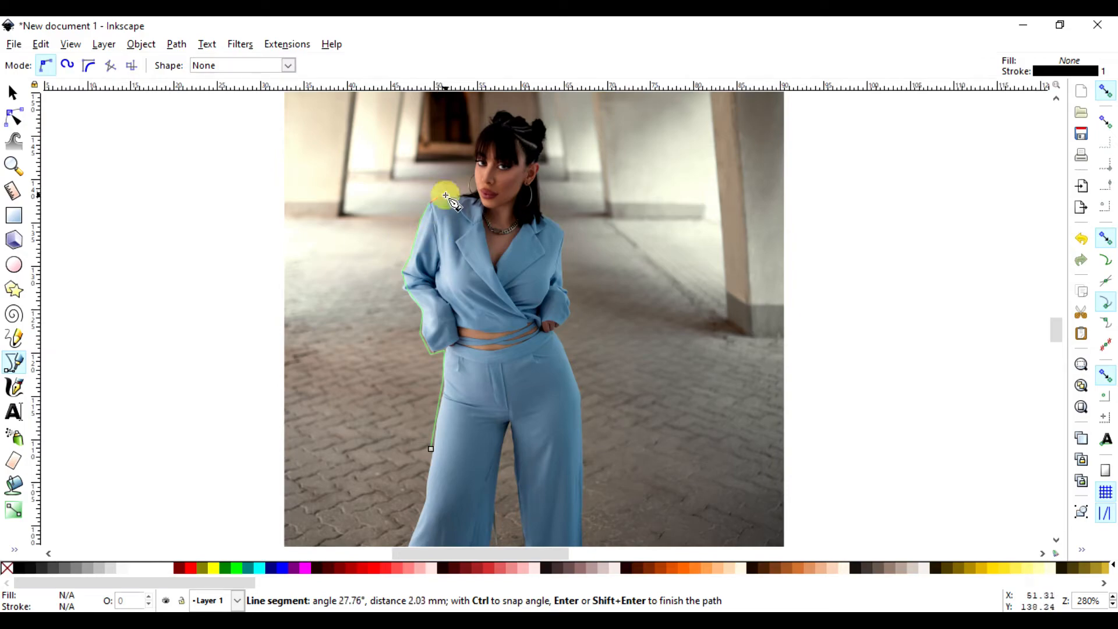
{"action": "left_click", "coordinate": [461, 197]}
{"action": "left_click", "coordinate": [476, 196]}
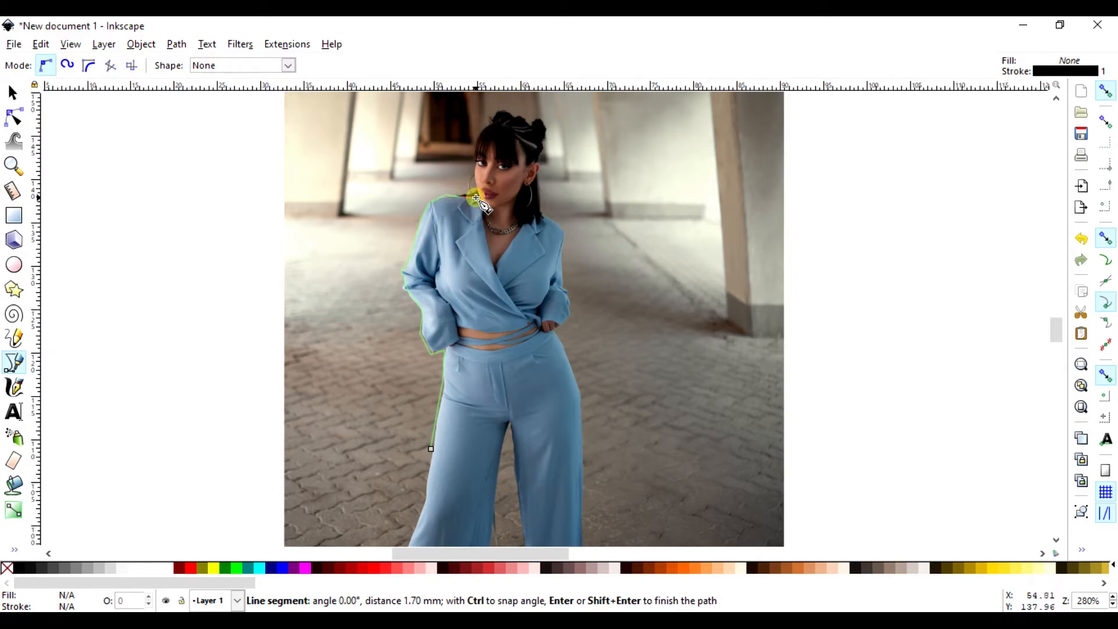
Step: Extend the outline from the chin up the side of the face and over the front hair bun
{"action": "scroll", "coordinate": [474, 177], "scroll_direction": "up", "scroll_amount": 5}
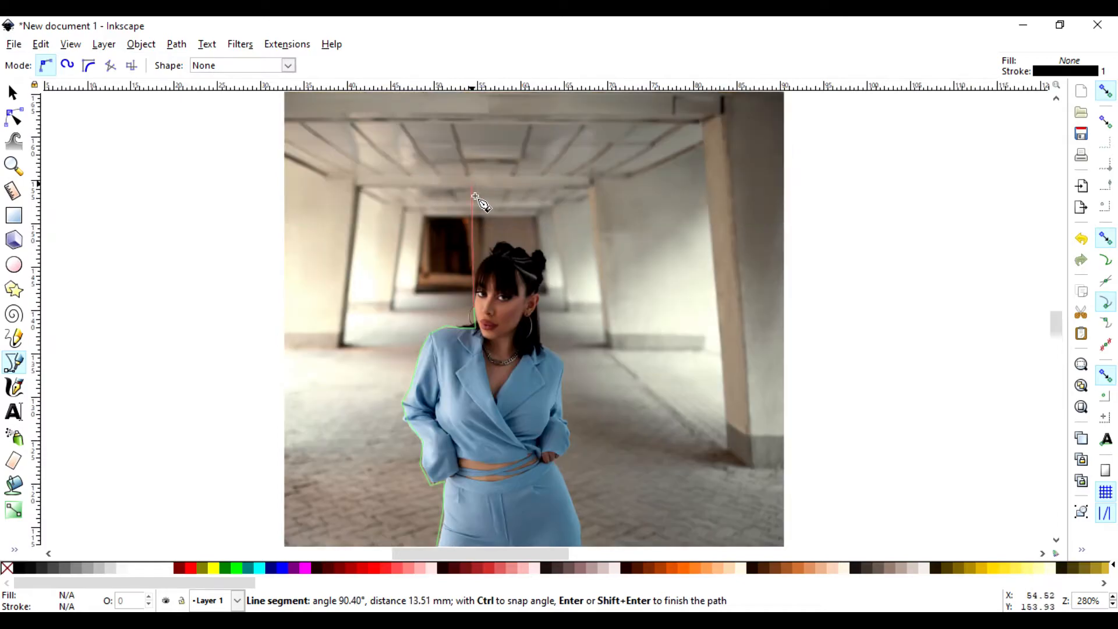
{"action": "left_click", "coordinate": [476, 271]}
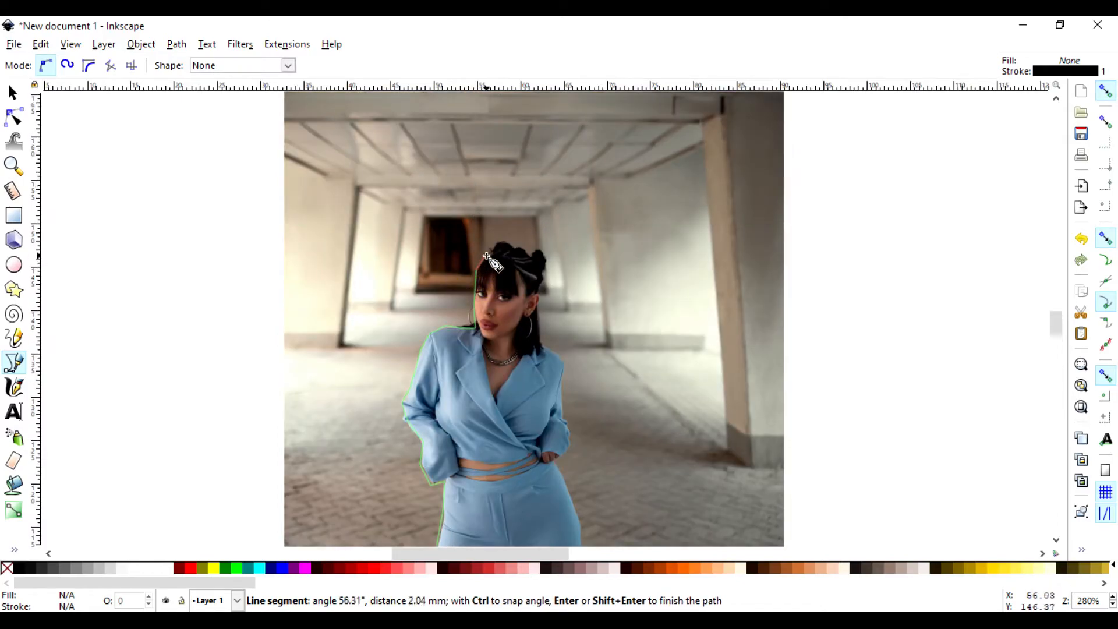
{"action": "left_click", "coordinate": [488, 256]}
{"action": "left_click", "coordinate": [497, 248]}
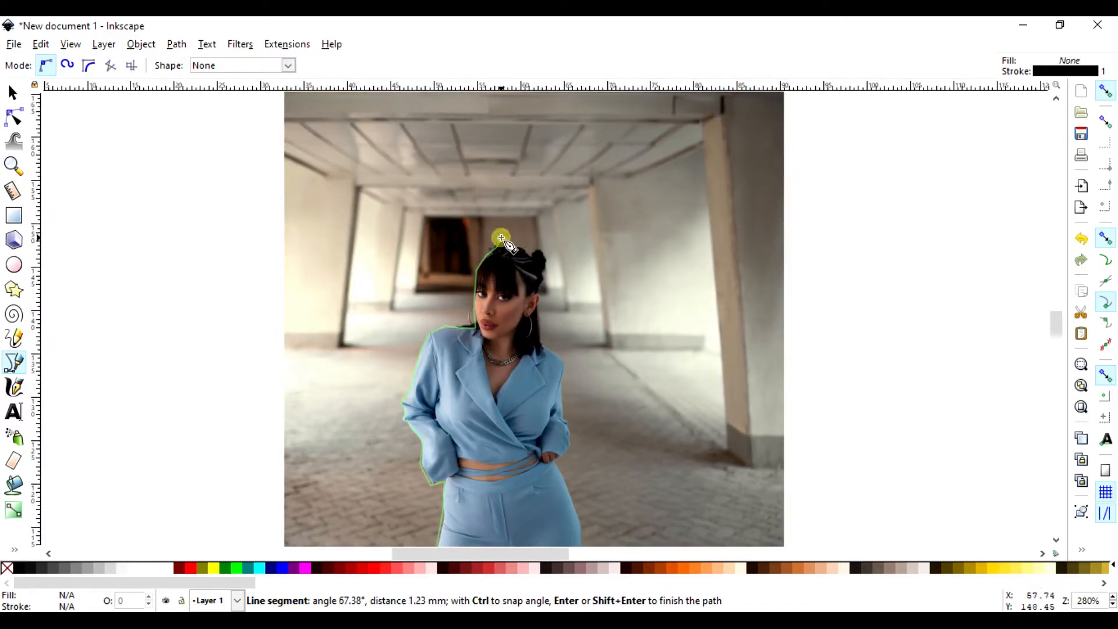
{"action": "left_click", "coordinate": [502, 238]}
{"action": "left_click", "coordinate": [512, 241]}
{"action": "left_click", "coordinate": [519, 249]}
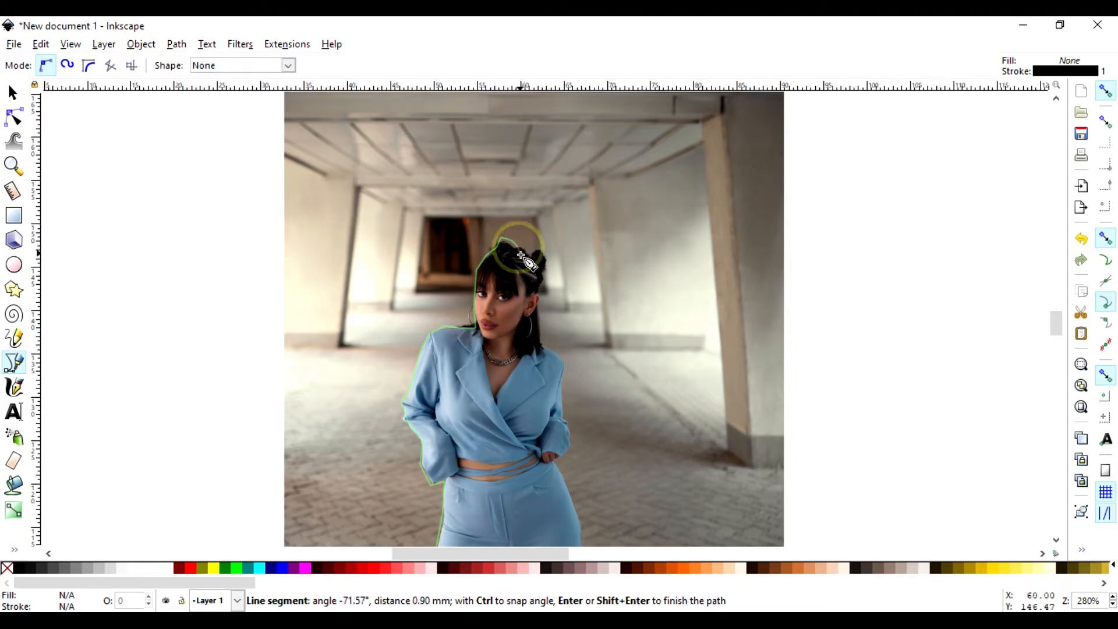
Step: Continue the outline across the top of the head and around the second hair bun
{"action": "left_click", "coordinate": [532, 254]}
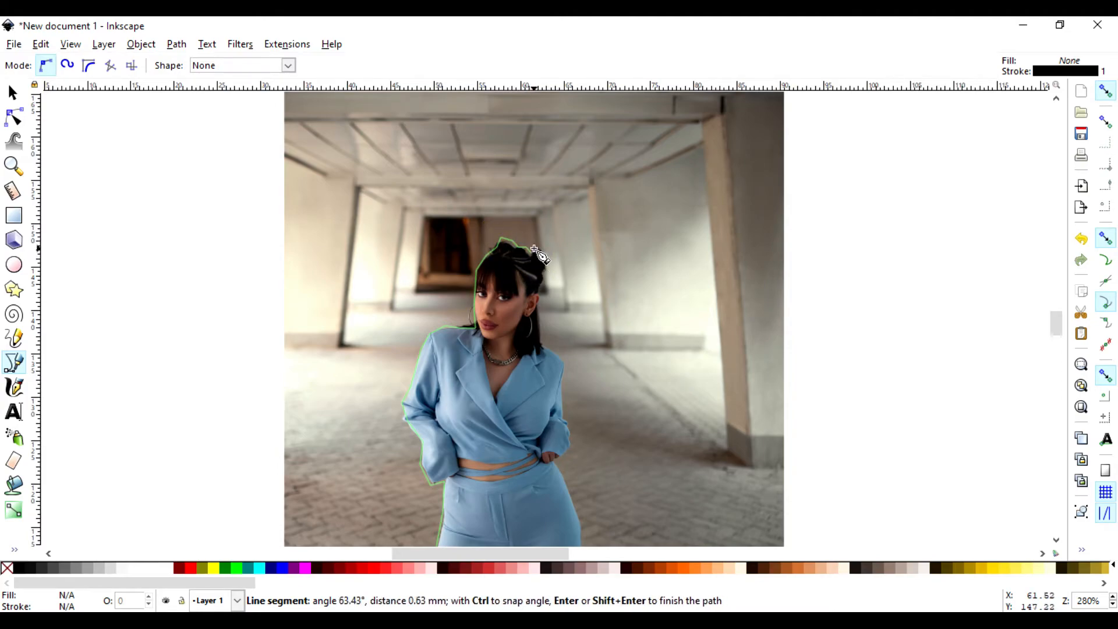
{"action": "left_click", "coordinate": [535, 250]}
{"action": "left_click", "coordinate": [548, 257]}
{"action": "left_click", "coordinate": [548, 266]}
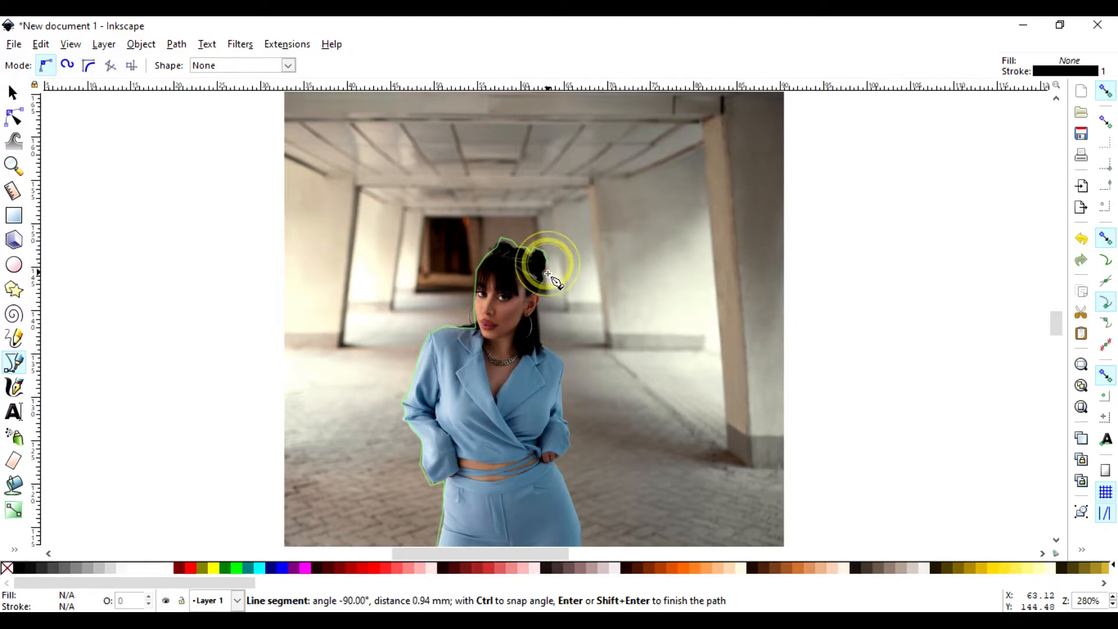
{"action": "left_click", "coordinate": [549, 273]}
{"action": "left_click", "coordinate": [544, 274]}
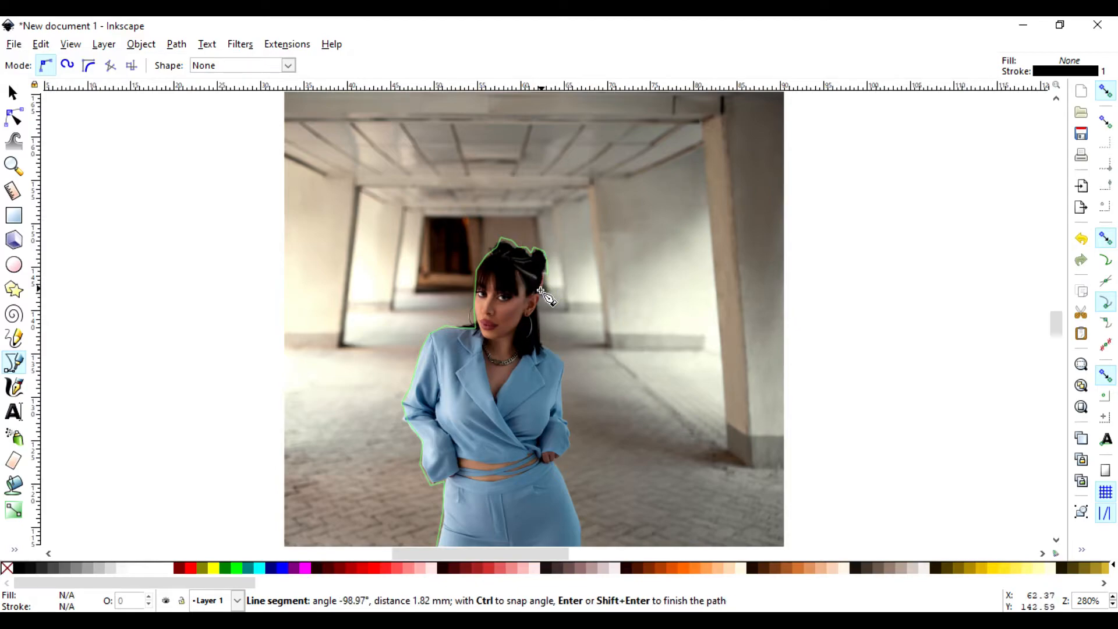
Step: Trace down past the ear, with a curve segment there, and along the loose hair to the jacket shoulder
{"action": "left_click", "coordinate": [539, 291]}
{"action": "left_click_drag", "start_coordinate": [540, 297], "coordinate": [547, 303]}
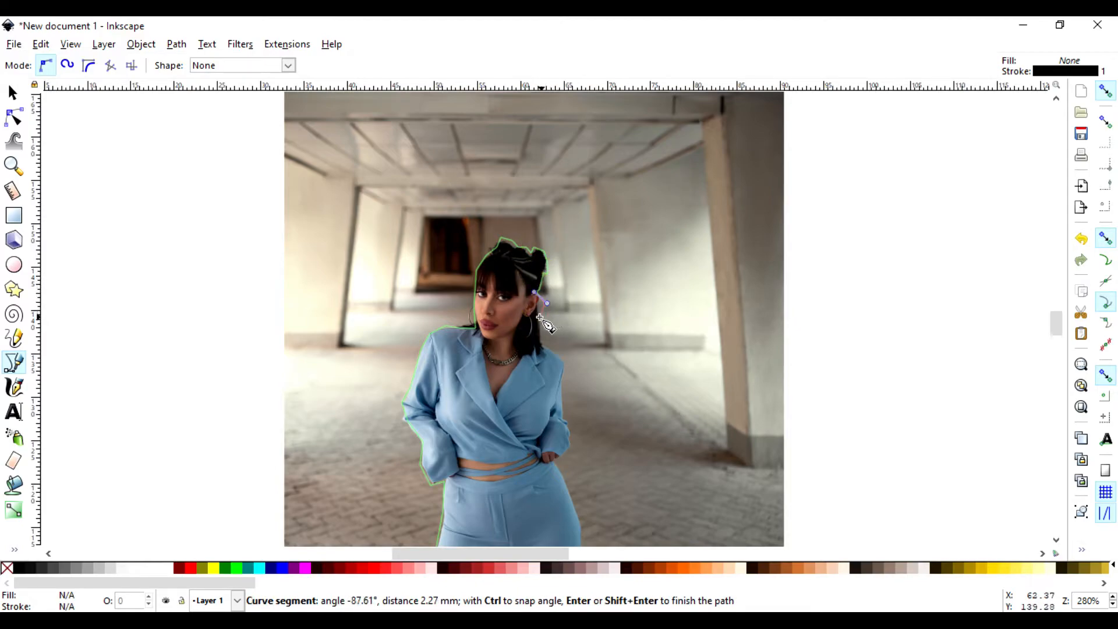
{"action": "left_click", "coordinate": [532, 321]}
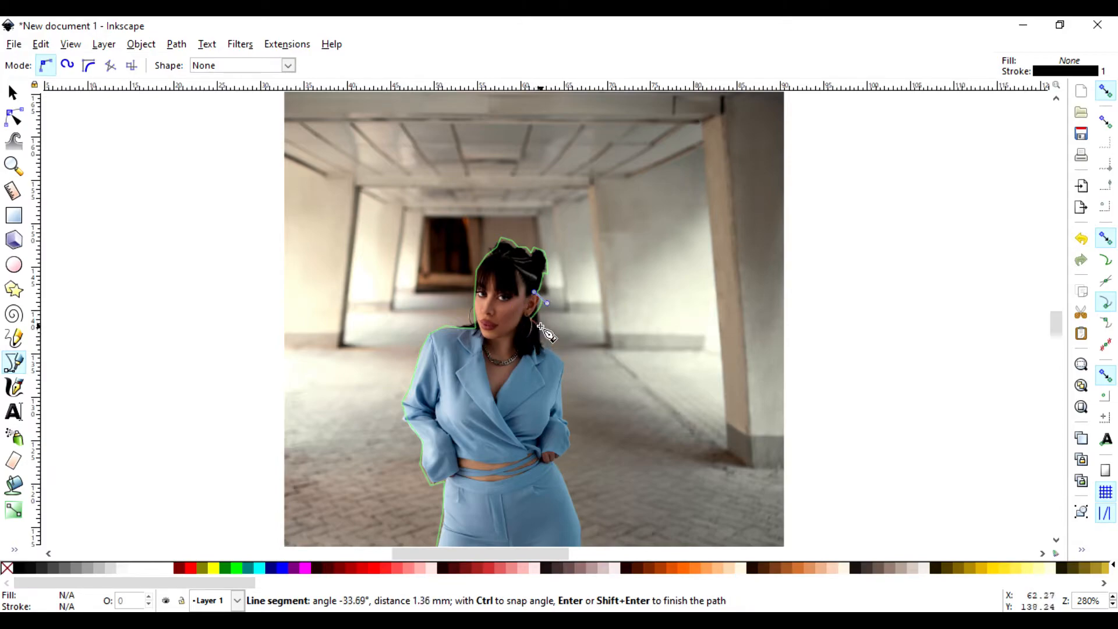
{"action": "left_click", "coordinate": [541, 338]}
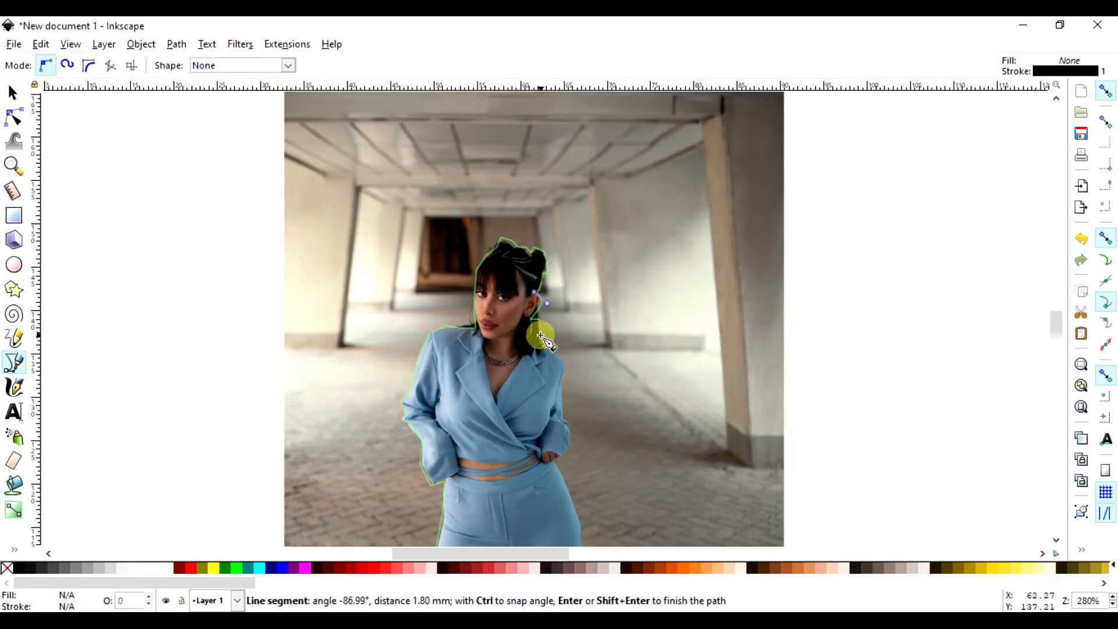
{"action": "left_click", "coordinate": [546, 349]}
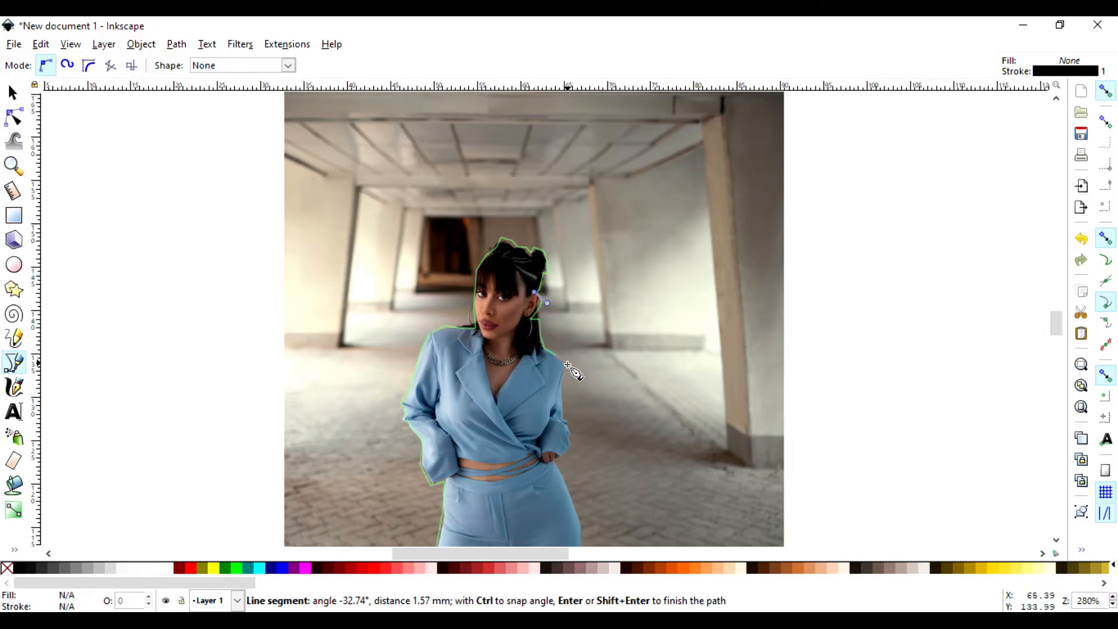
Step: Extend the outline around the shoulder on the photo's right side, down the sleeve and past the hand to the hip
{"action": "left_click", "coordinate": [568, 369]}
{"action": "left_click", "coordinate": [564, 385]}
{"action": "left_click", "coordinate": [564, 407]}
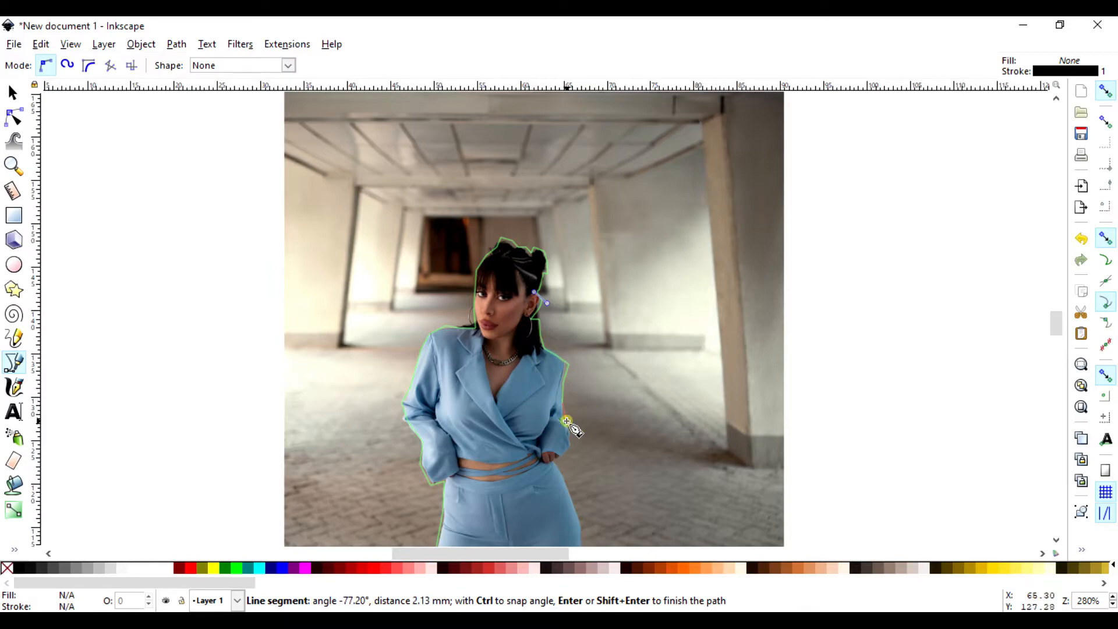
{"action": "left_click", "coordinate": [571, 430]}
{"action": "left_click", "coordinate": [569, 450]}
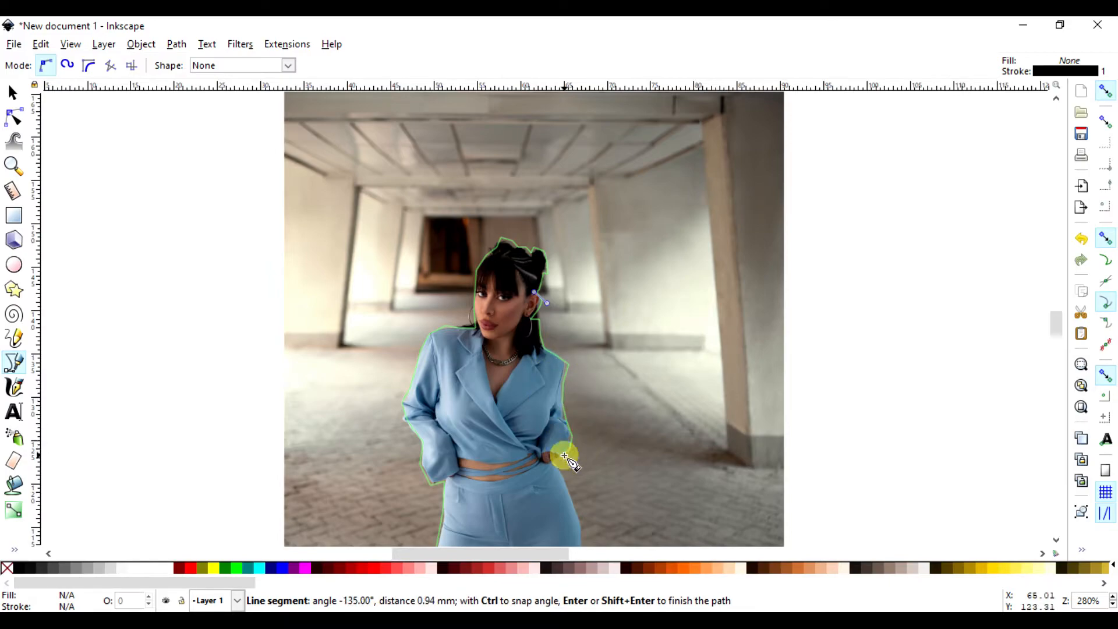
{"action": "left_click", "coordinate": [563, 467]}
Step: Continue the outline down the outer edge of the trouser leg on the photo's right side to its hem
{"action": "scroll", "coordinate": [563, 463], "scroll_direction": "down", "scroll_amount": 7}
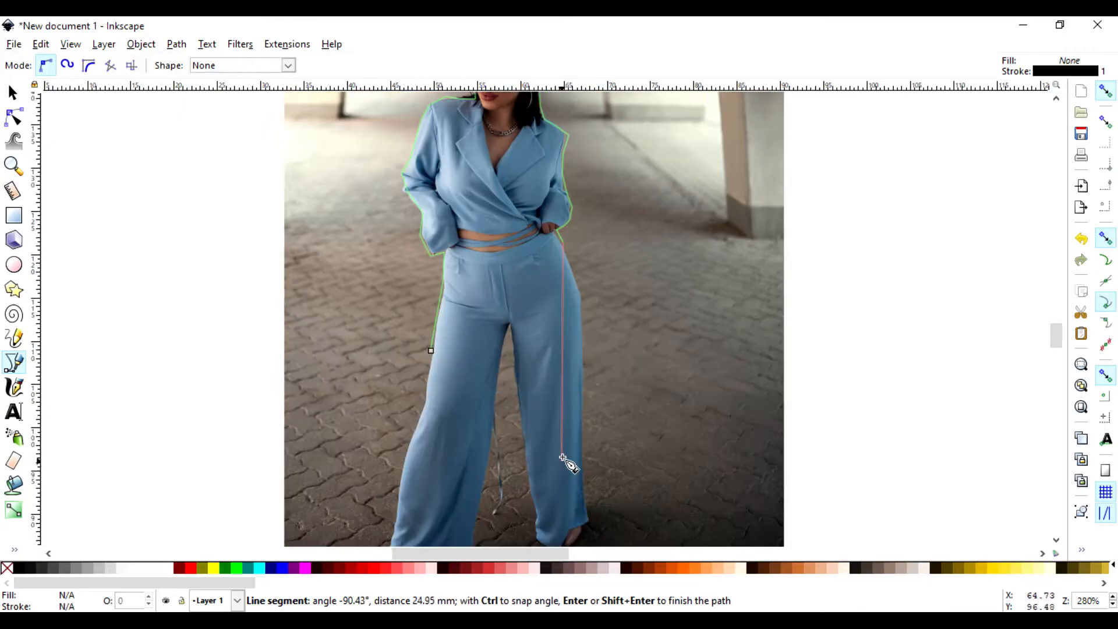
{"action": "left_click", "coordinate": [583, 347]}
{"action": "left_click", "coordinate": [584, 393]}
{"action": "scroll", "coordinate": [584, 402], "scroll_direction": "down", "scroll_amount": 8}
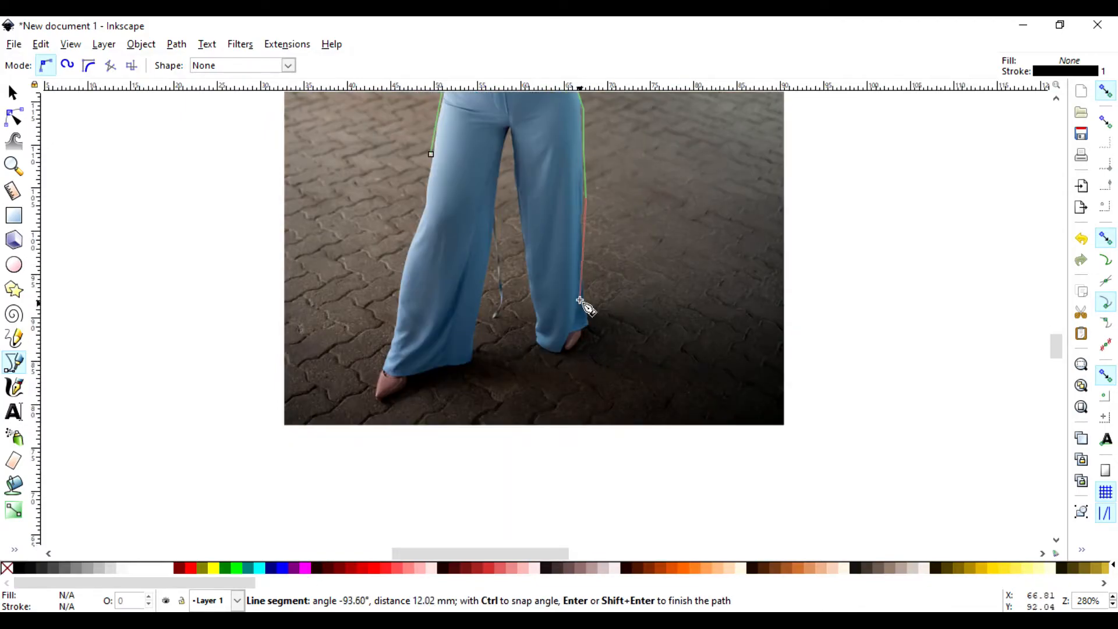
{"action": "left_click", "coordinate": [586, 273]}
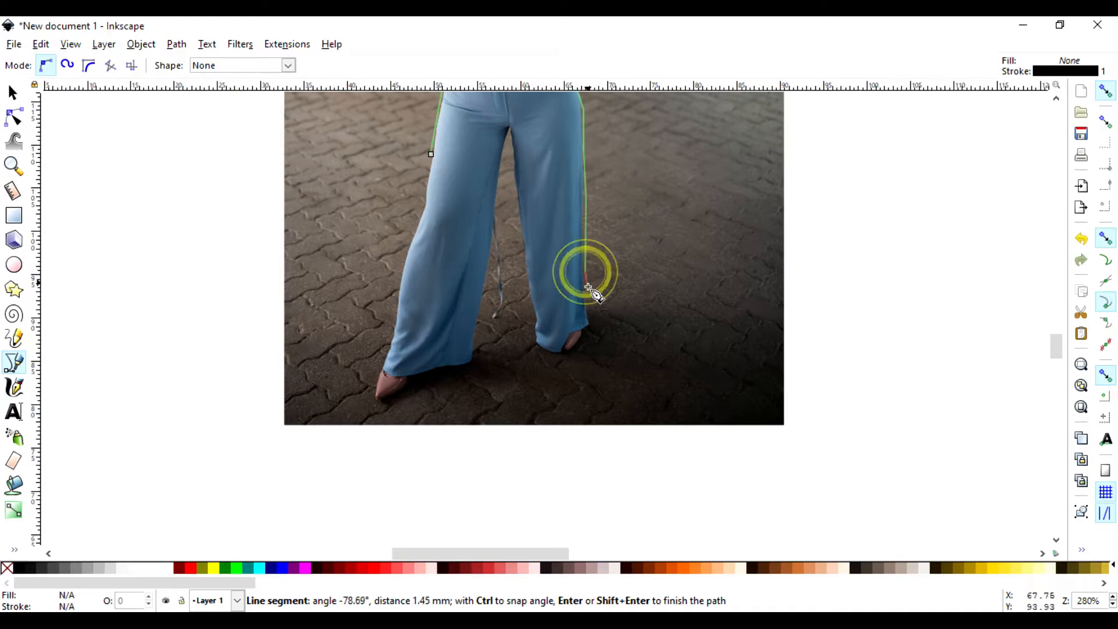
{"action": "left_click", "coordinate": [591, 322]}
Step: Trace around the shoe on the photo's right side and along the trouser hem to its inner corner
{"action": "scroll", "coordinate": [582, 331], "scroll_direction": "down", "scroll_amount": 3}
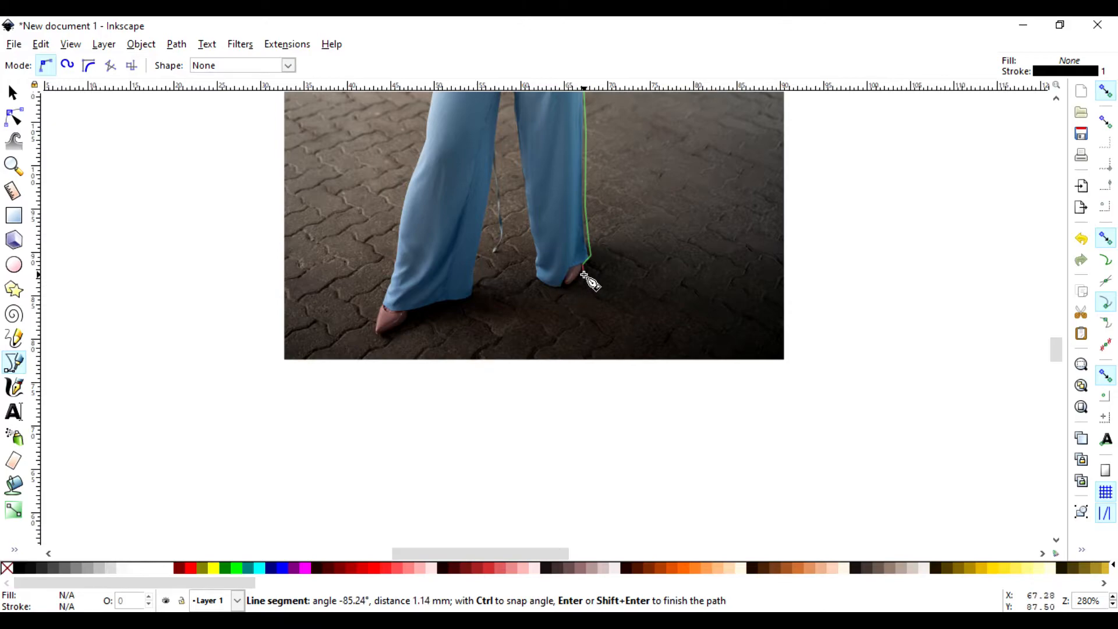
{"action": "scroll", "coordinate": [584, 275], "scroll_direction": "up", "scroll_amount": 3}
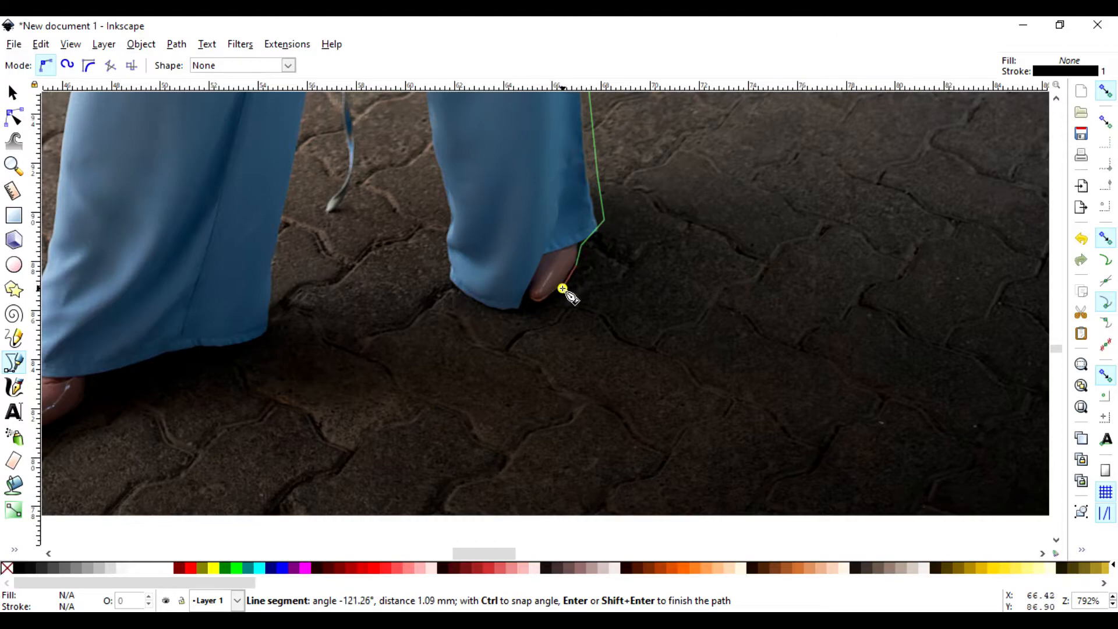
{"action": "left_click", "coordinate": [562, 287]}
{"action": "left_click", "coordinate": [544, 302]}
{"action": "left_click", "coordinate": [530, 301]}
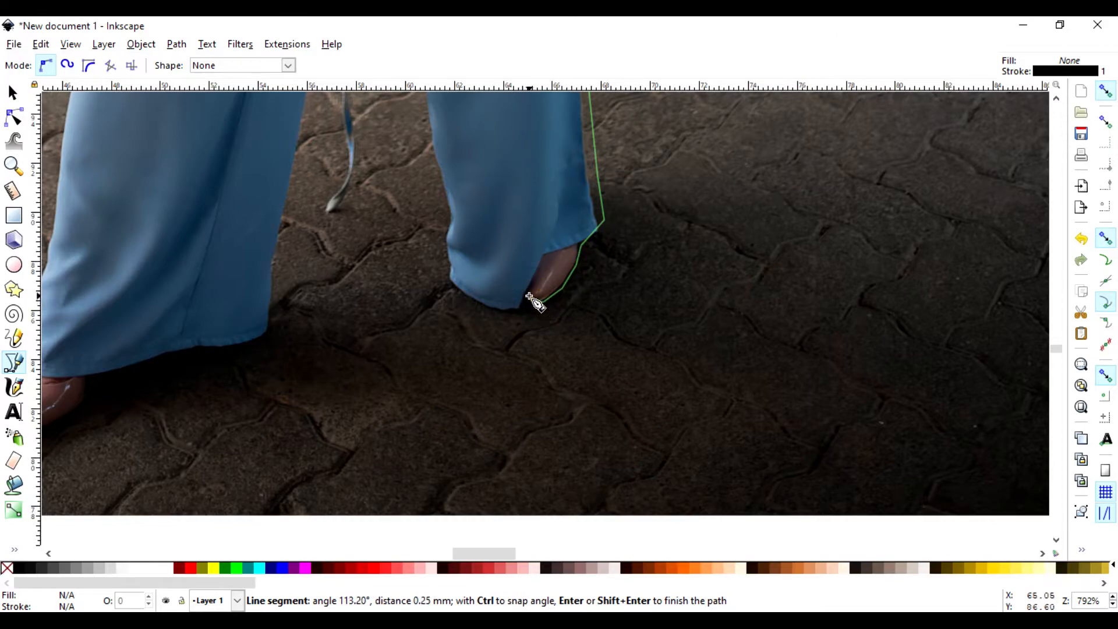
{"action": "left_click", "coordinate": [533, 290]}
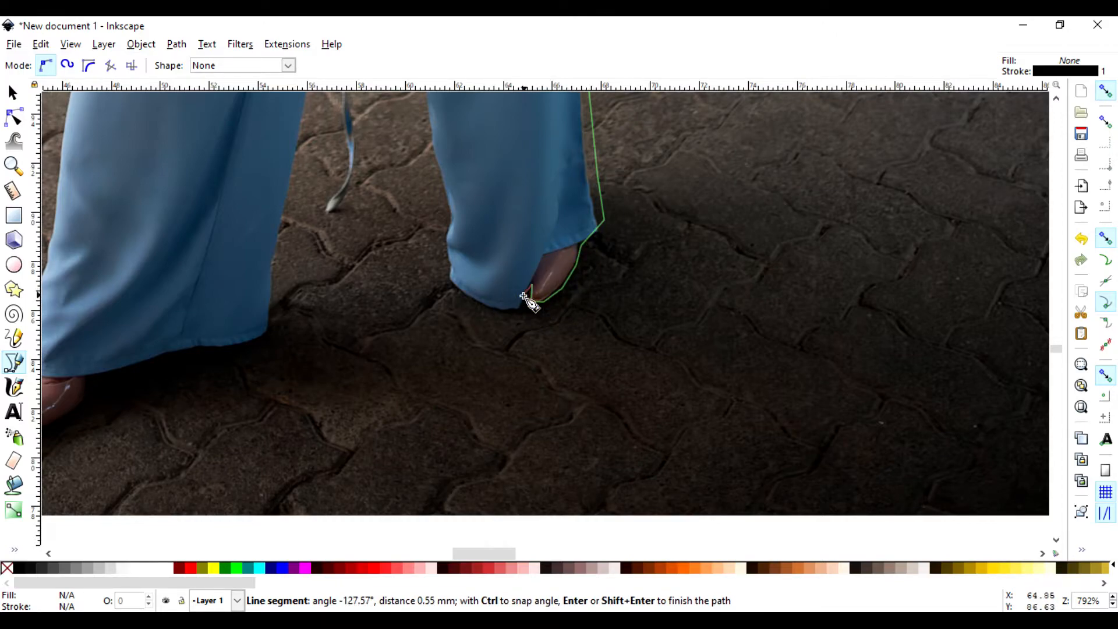
{"action": "left_click", "coordinate": [527, 284]}
{"action": "left_click", "coordinate": [522, 308]}
{"action": "left_click", "coordinate": [496, 311]}
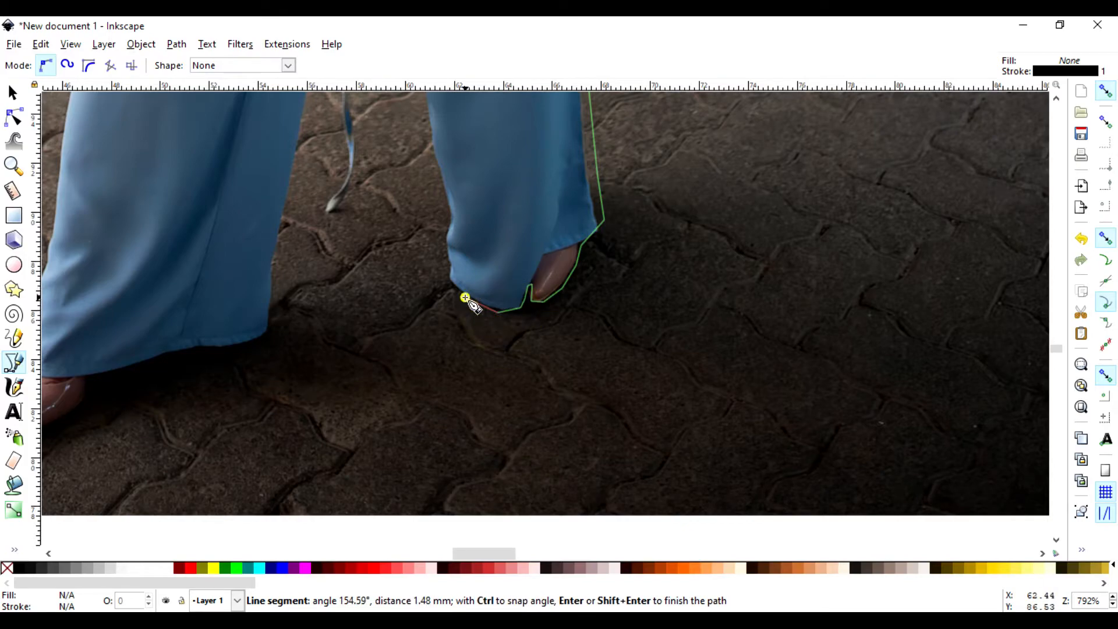
{"action": "left_click", "coordinate": [451, 282]}
Step: Extend the outline up the inner edge of the same trouser leg and across the crotch
{"action": "scroll", "coordinate": [448, 267], "scroll_direction": "up", "scroll_amount": 5}
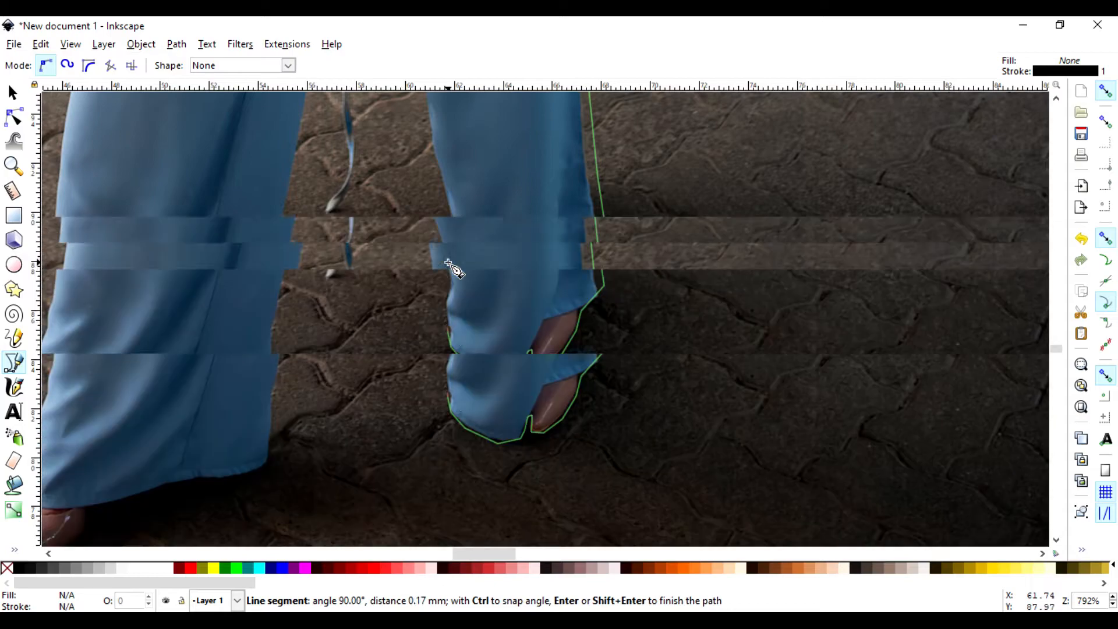
{"action": "left_click", "coordinate": [450, 350]}
{"action": "left_click", "coordinate": [441, 308]}
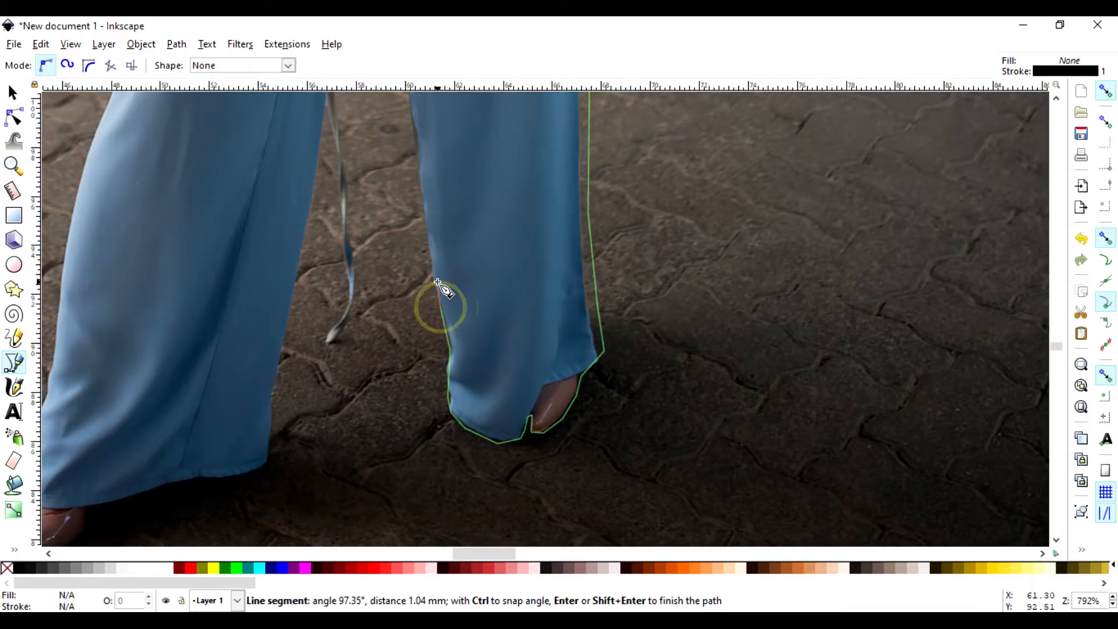
{"action": "left_click", "coordinate": [437, 277]}
{"action": "left_click", "coordinate": [426, 226]}
{"action": "scroll", "coordinate": [427, 227], "scroll_direction": "up", "scroll_amount": 7}
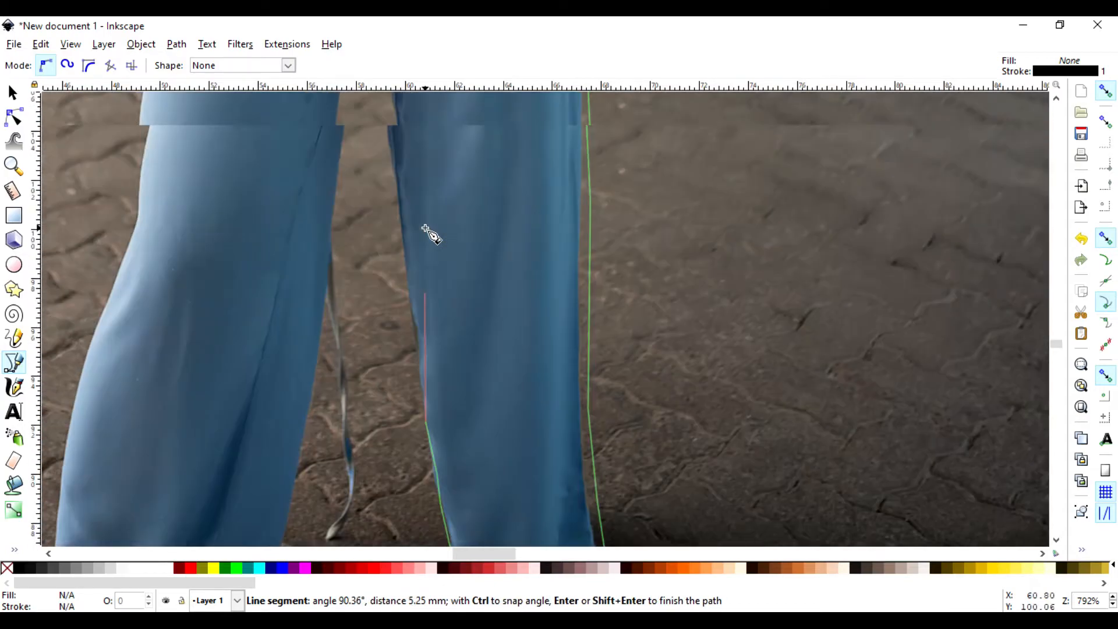
{"action": "left_click", "coordinate": [402, 236]}
{"action": "scroll", "coordinate": [402, 236], "scroll_direction": "up", "scroll_amount": 10}
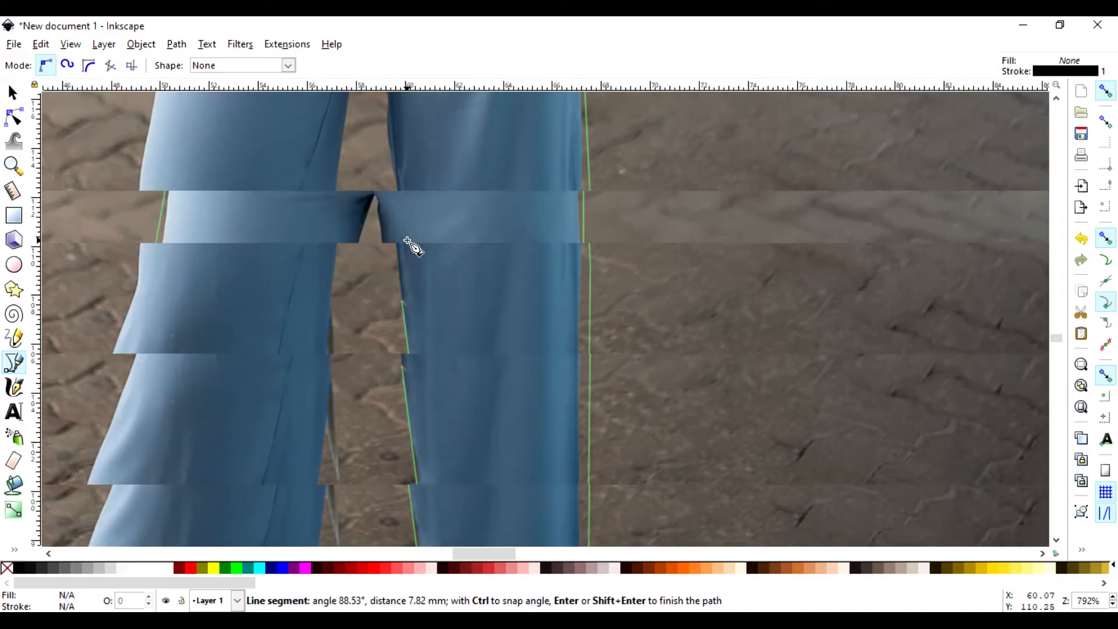
{"action": "left_click", "coordinate": [382, 286]}
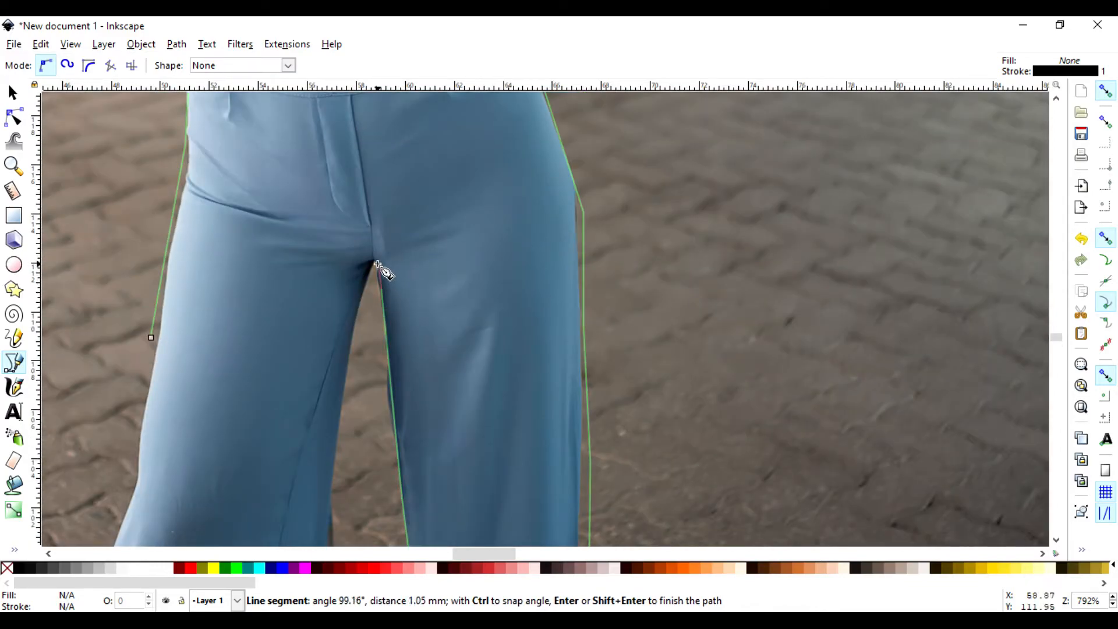
{"action": "left_click", "coordinate": [378, 263]}
{"action": "left_click", "coordinate": [371, 262]}
Step: Trace down the inner edge of the trouser leg on the photo's left side to just above its hem
{"action": "left_click", "coordinate": [366, 289]}
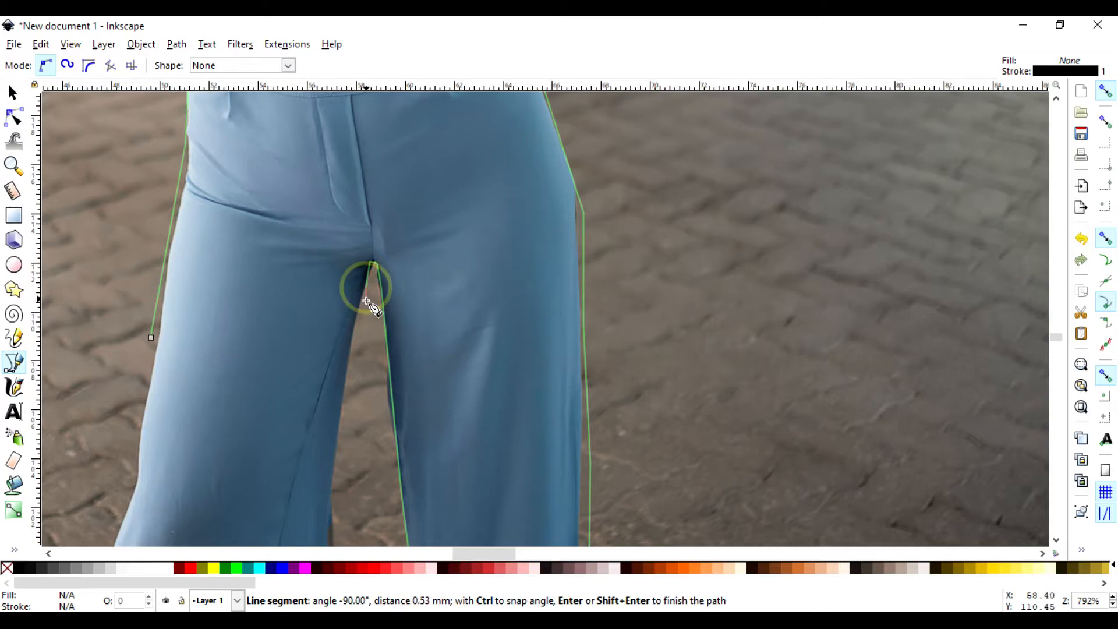
{"action": "scroll", "coordinate": [350, 314], "scroll_direction": "down", "scroll_amount": 3}
{"action": "left_click", "coordinate": [344, 321]}
{"action": "scroll", "coordinate": [338, 379], "scroll_direction": "down", "scroll_amount": 5}
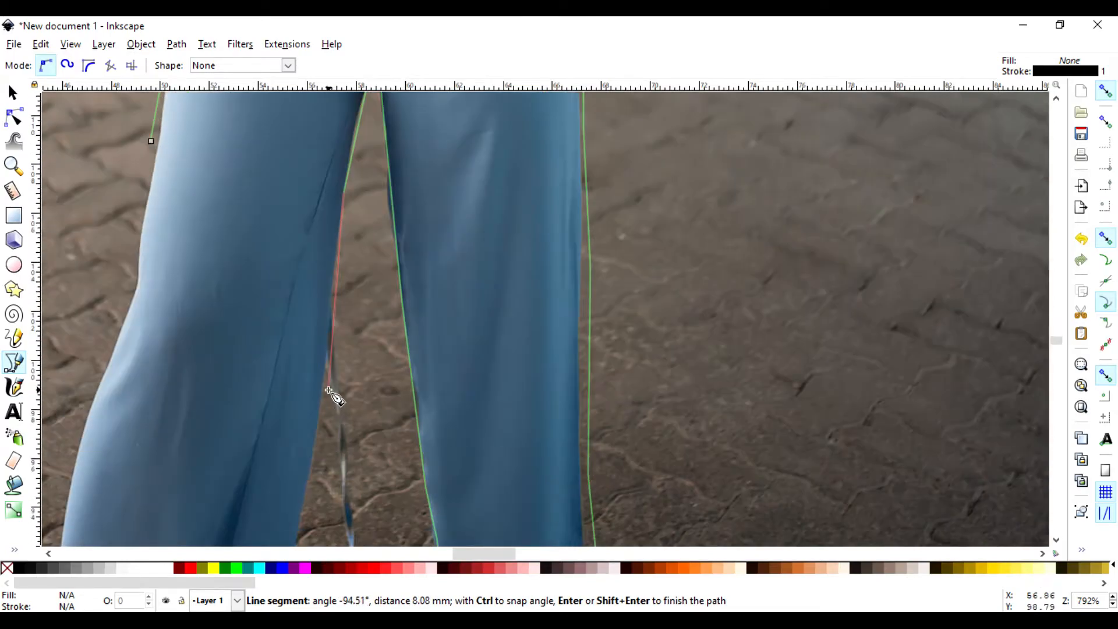
{"action": "left_click", "coordinate": [328, 388]}
{"action": "scroll", "coordinate": [324, 393], "scroll_direction": "down", "scroll_amount": 8}
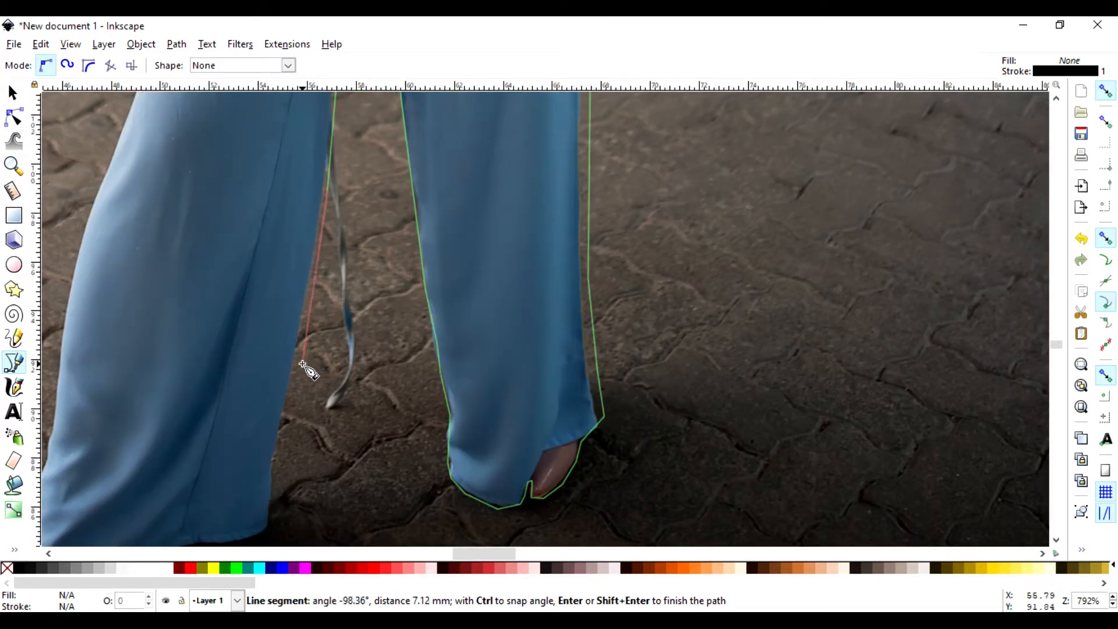
{"action": "left_click", "coordinate": [282, 414]}
{"action": "scroll", "coordinate": [281, 431], "scroll_direction": "down", "scroll_amount": 5}
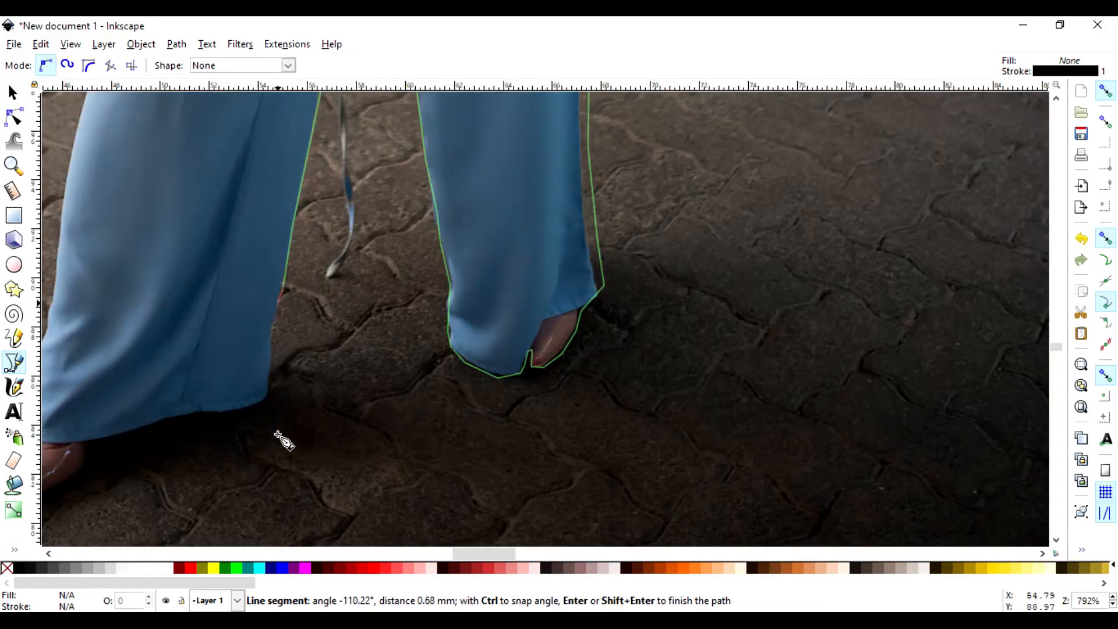
{"action": "left_click", "coordinate": [274, 345]}
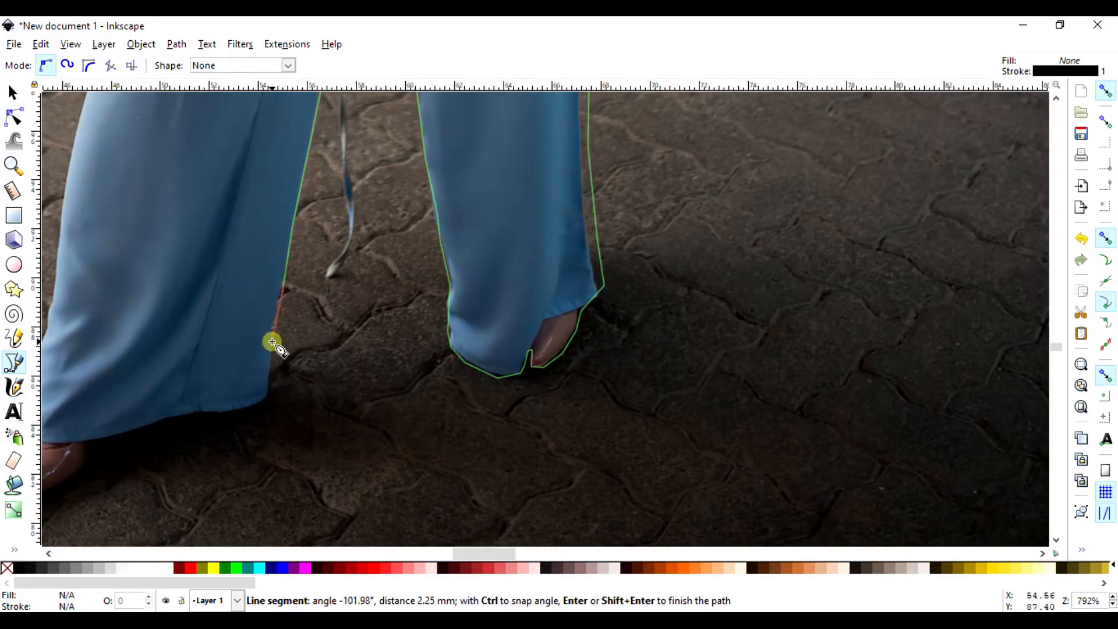
Step: Continue the outline around the hem corner and along the trouser hem to the shoe on the photo's left side
{"action": "left_click", "coordinate": [269, 397]}
{"action": "left_click", "coordinate": [239, 411]}
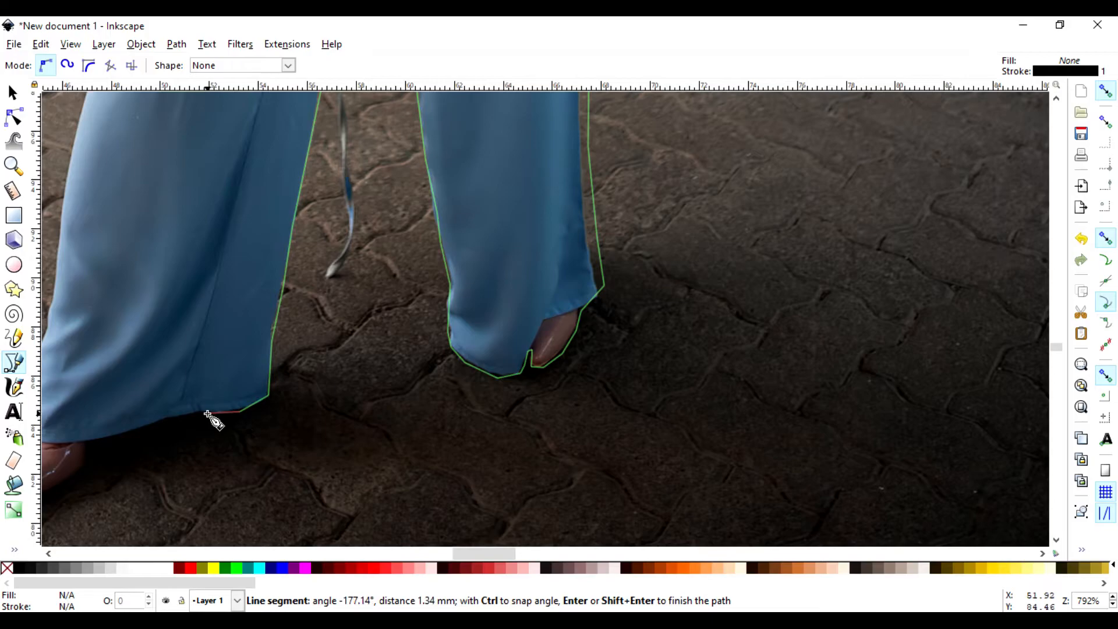
{"action": "left_click", "coordinate": [208, 413]}
{"action": "left_click", "coordinate": [175, 419]}
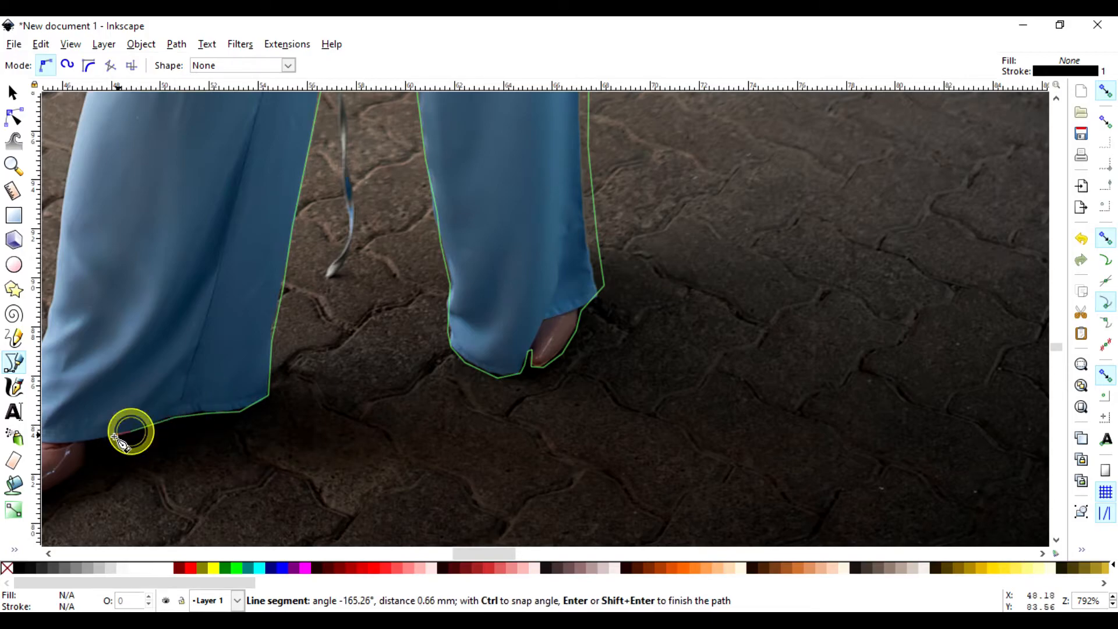
{"action": "left_click", "coordinate": [93, 442]}
{"action": "scroll", "coordinate": [96, 442], "scroll_direction": "down", "scroll_amount": 3}
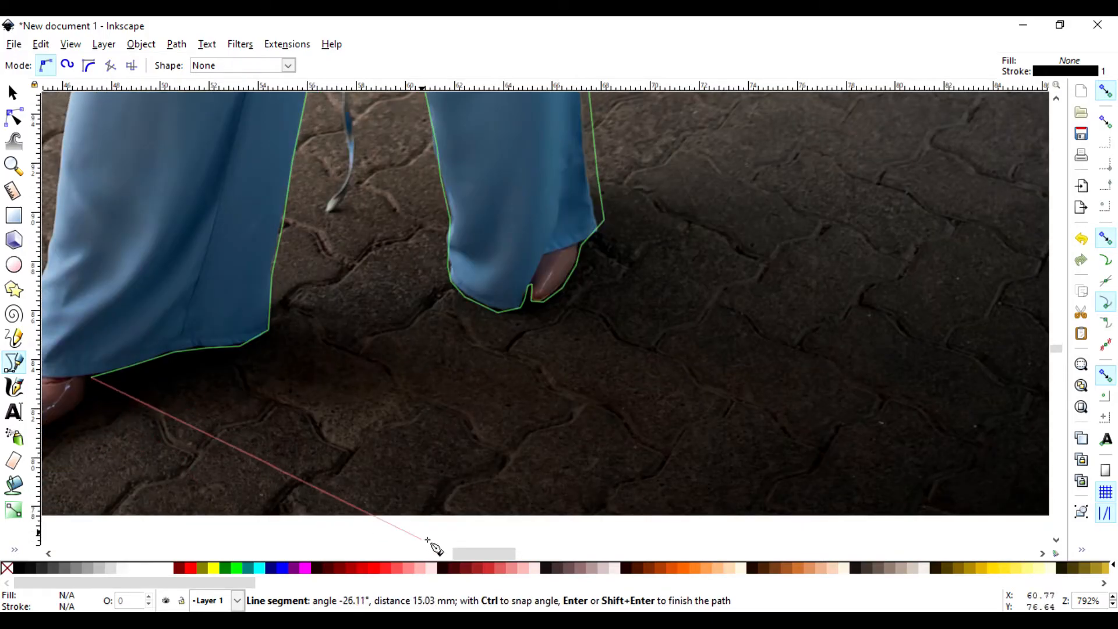
{"action": "left_click_drag", "start_coordinate": [469, 555], "coordinate": [442, 549]}
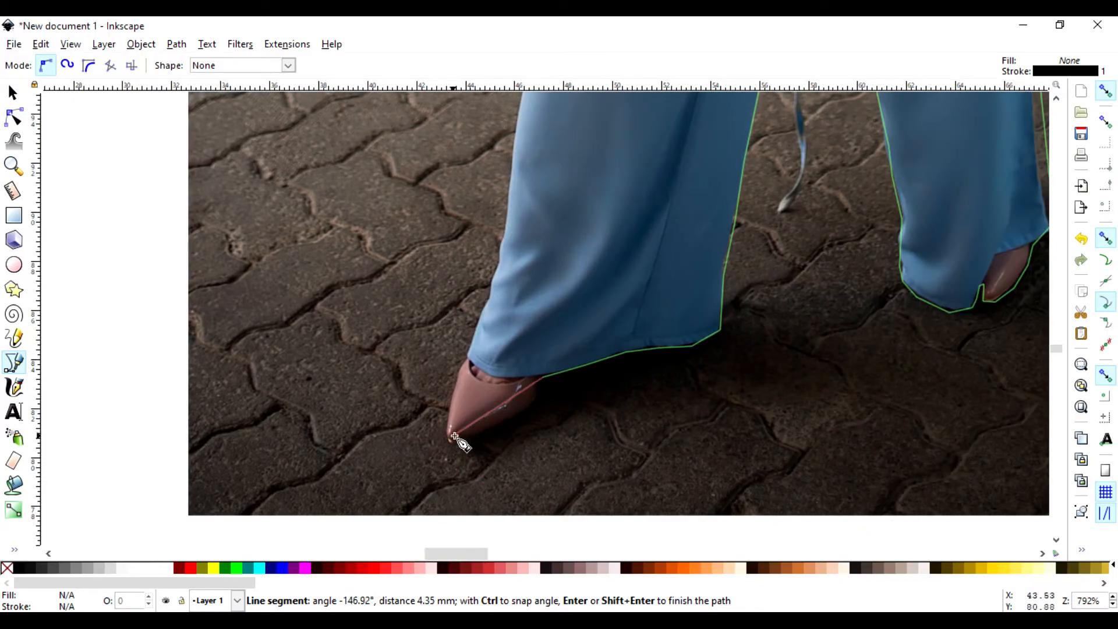
Step: Continue the outline around the shoe on the photo's left side and up to the trouser hem's outer corner
{"action": "left_click", "coordinate": [522, 416]}
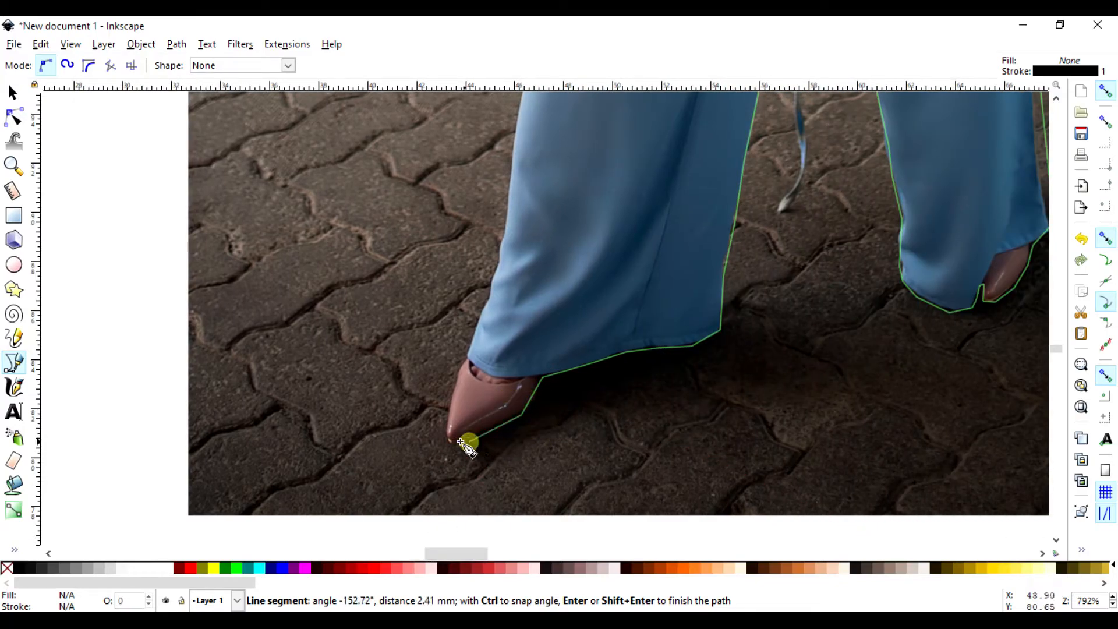
{"action": "left_click", "coordinate": [468, 442]}
{"action": "left_click", "coordinate": [444, 445]}
{"action": "left_click", "coordinate": [449, 393]}
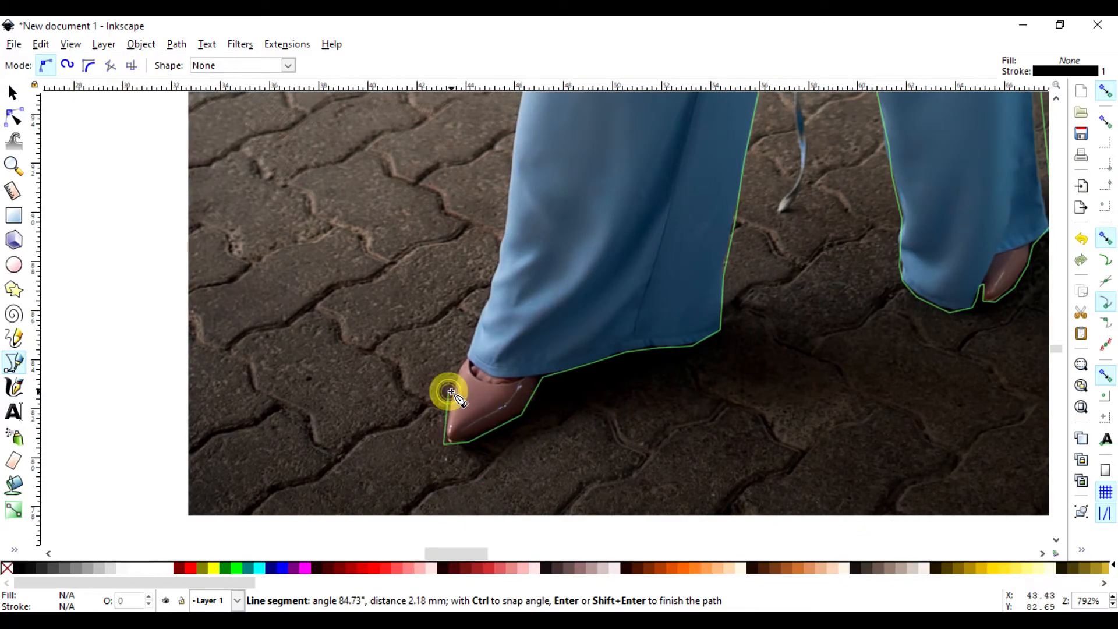
{"action": "scroll", "coordinate": [453, 393], "scroll_direction": "up", "scroll_amount": 5}
{"action": "scroll", "coordinate": [453, 393], "scroll_direction": "down", "scroll_amount": 4}
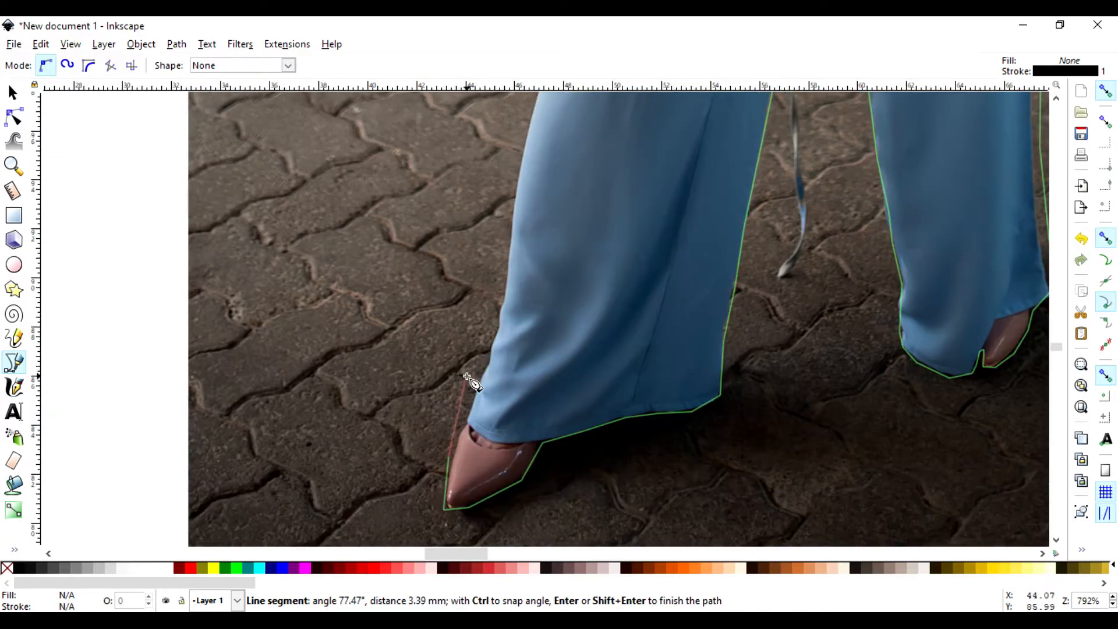
{"action": "left_click", "coordinate": [466, 418]}
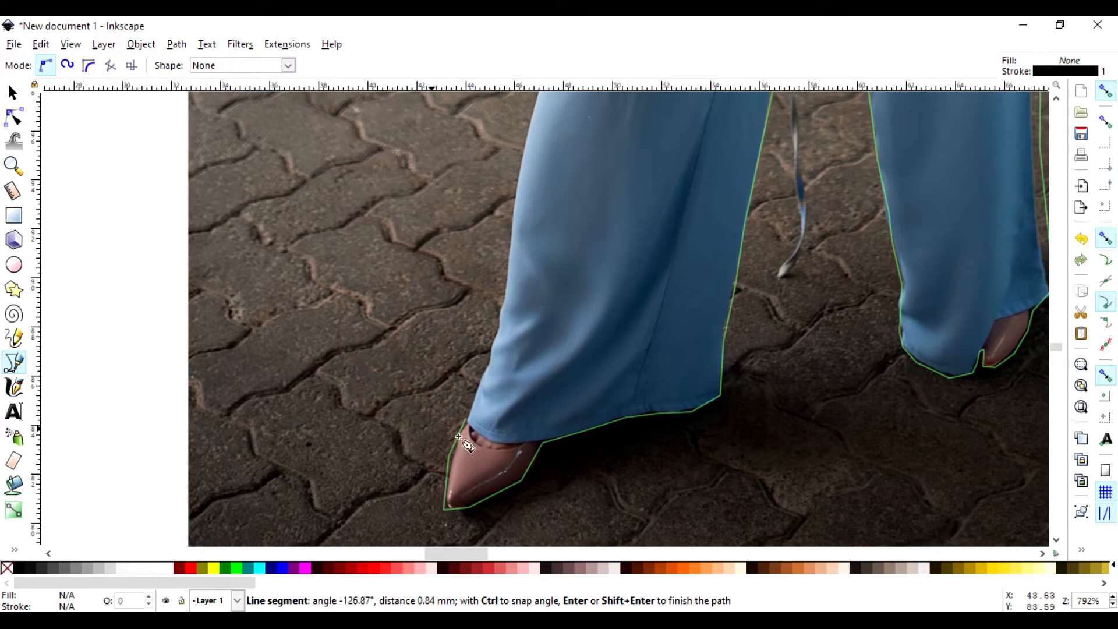
Step: Trace up the outer edge of the same trouser leg from the hem to just below the knee
{"action": "mouse_move", "coordinate": [474, 549]}
{"action": "left_mouse_down"}
{"action": "mouse_move", "coordinate": [591, 548]}
{"action": "mouse_move", "coordinate": [459, 551]}
{"action": "left_mouse_up"}
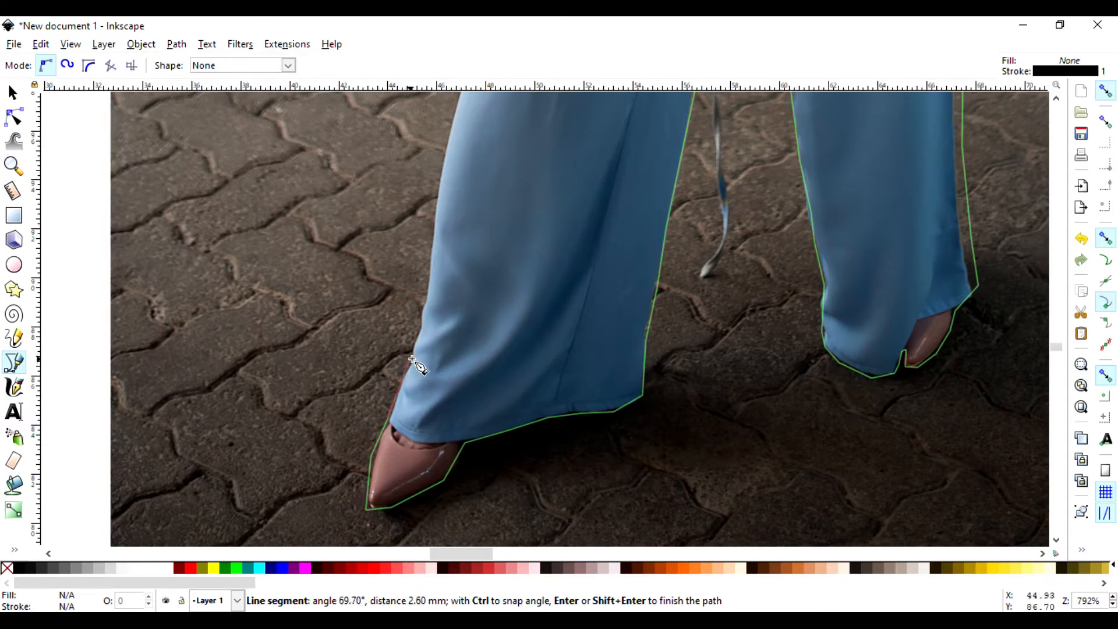
{"action": "left_click", "coordinate": [412, 357]}
{"action": "scroll", "coordinate": [424, 344], "scroll_direction": "up", "scroll_amount": 5}
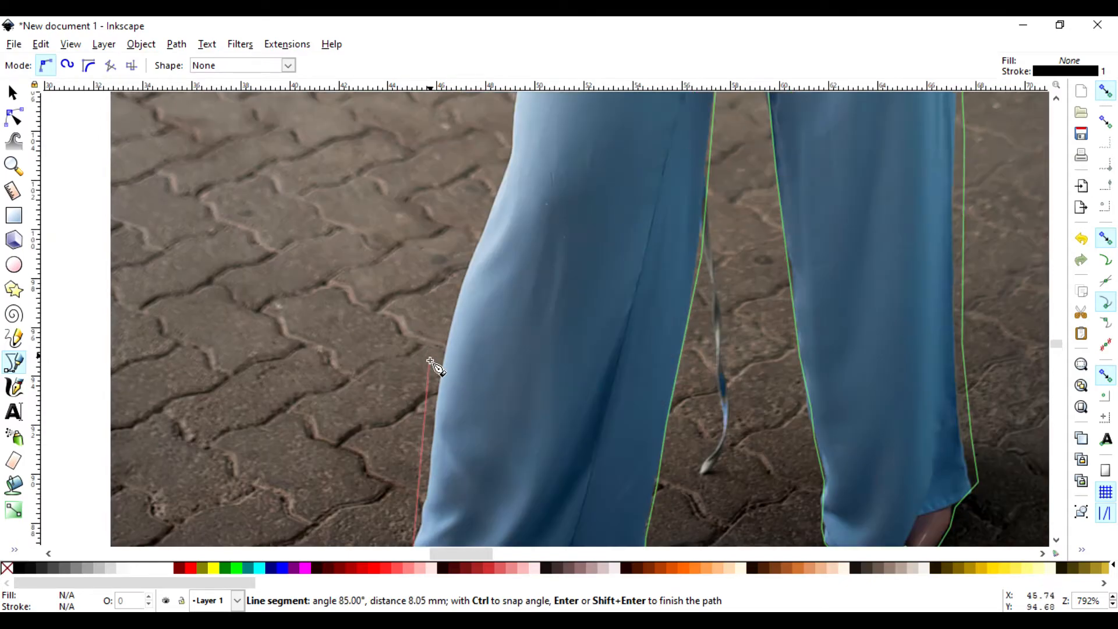
{"action": "left_click", "coordinate": [439, 380]}
{"action": "left_click", "coordinate": [467, 257]}
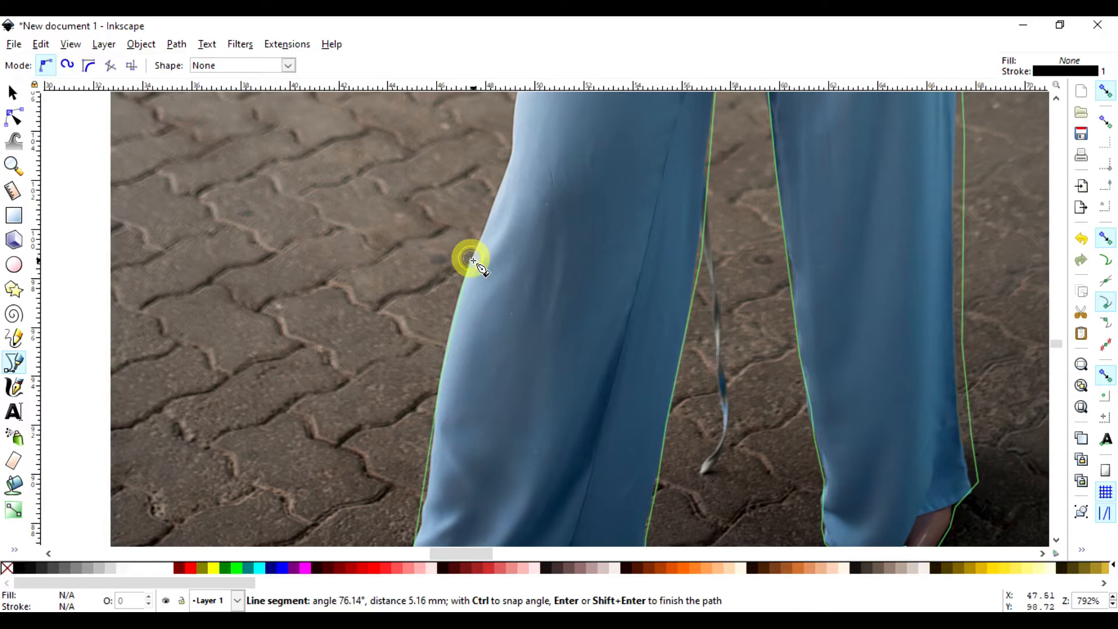
Step: Extend the outline past the knee to the thigh and close the path on its starting node
{"action": "scroll", "coordinate": [474, 262], "scroll_direction": "up", "scroll_amount": 5}
{"action": "scroll", "coordinate": [513, 437], "scroll_direction": "down", "scroll_amount": 3}
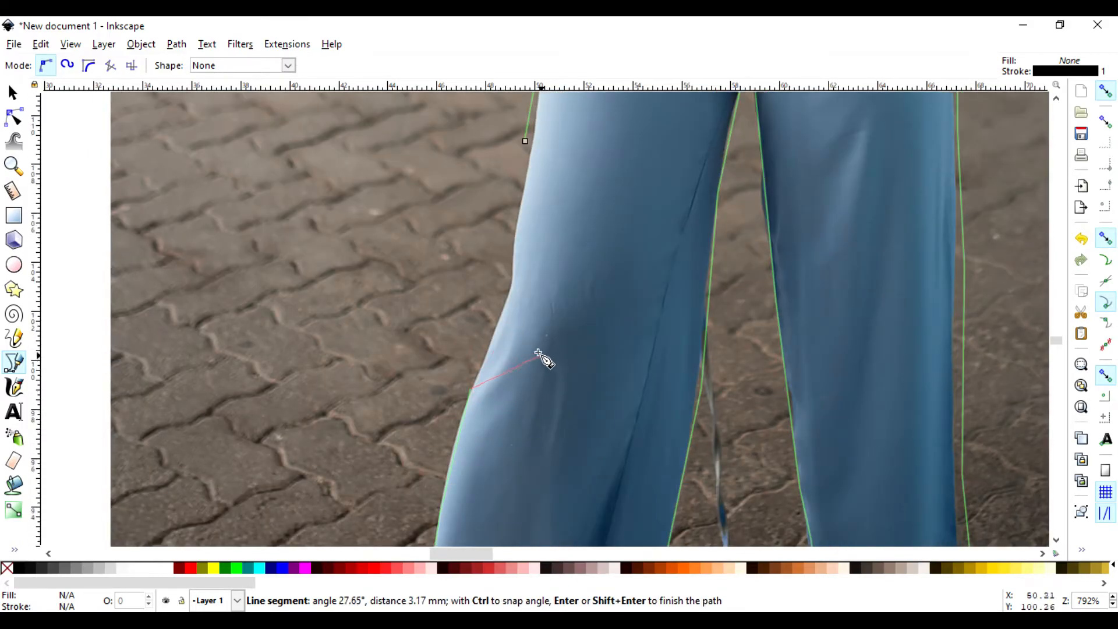
{"action": "left_click", "coordinate": [540, 323]}
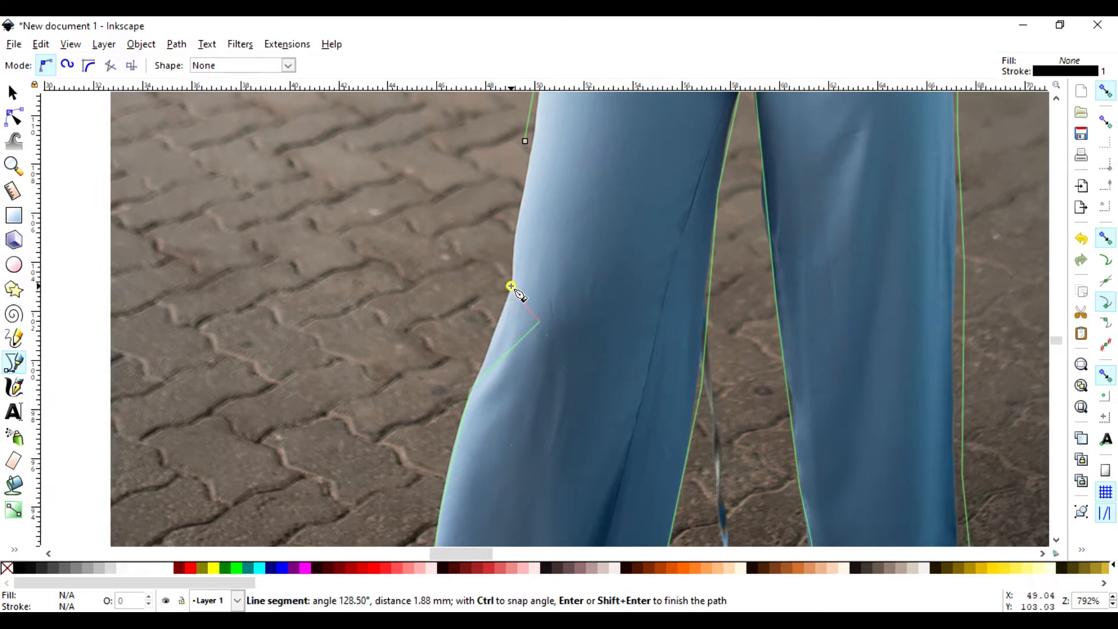
{"action": "left_click", "coordinate": [511, 286]}
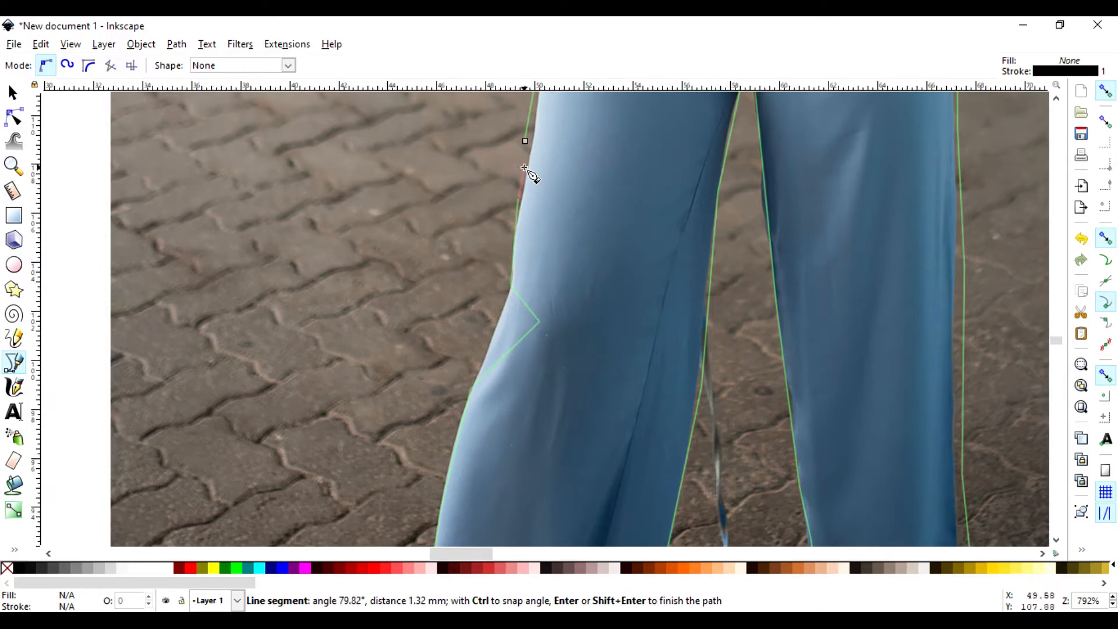
{"action": "left_click", "coordinate": [525, 140]}
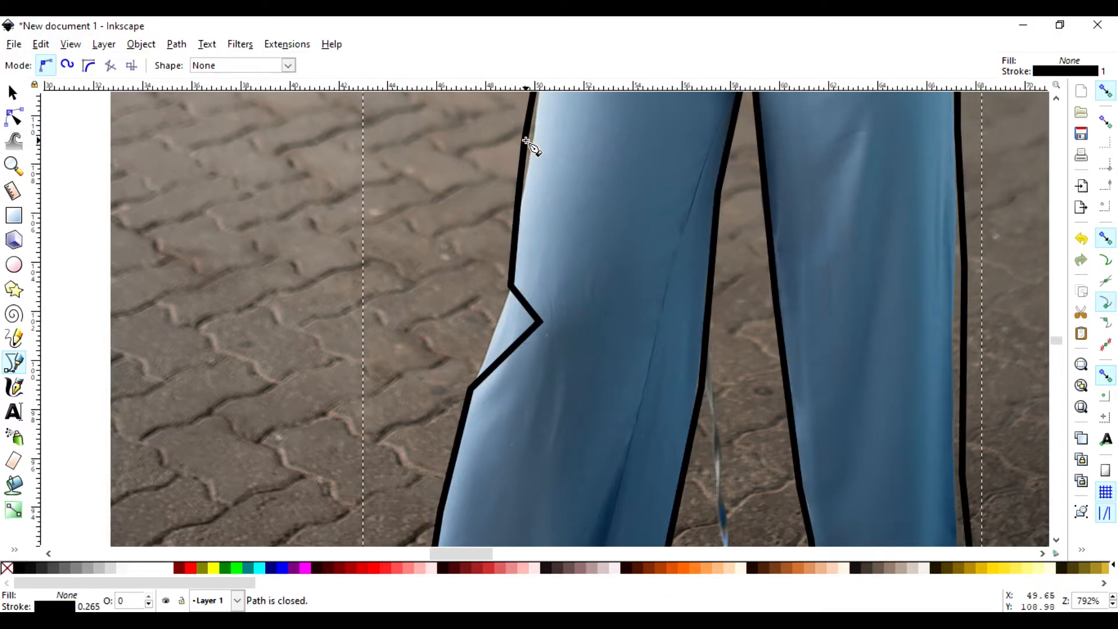
Step: Edit the path's nodes, moving the stray knee node and the one above it onto the trouser leg's outer edge
{"action": "scroll", "coordinate": [619, 294], "scroll_direction": "down", "scroll_amount": 5}
{"action": "scroll", "coordinate": [623, 303], "scroll_direction": "up", "scroll_amount": 10}
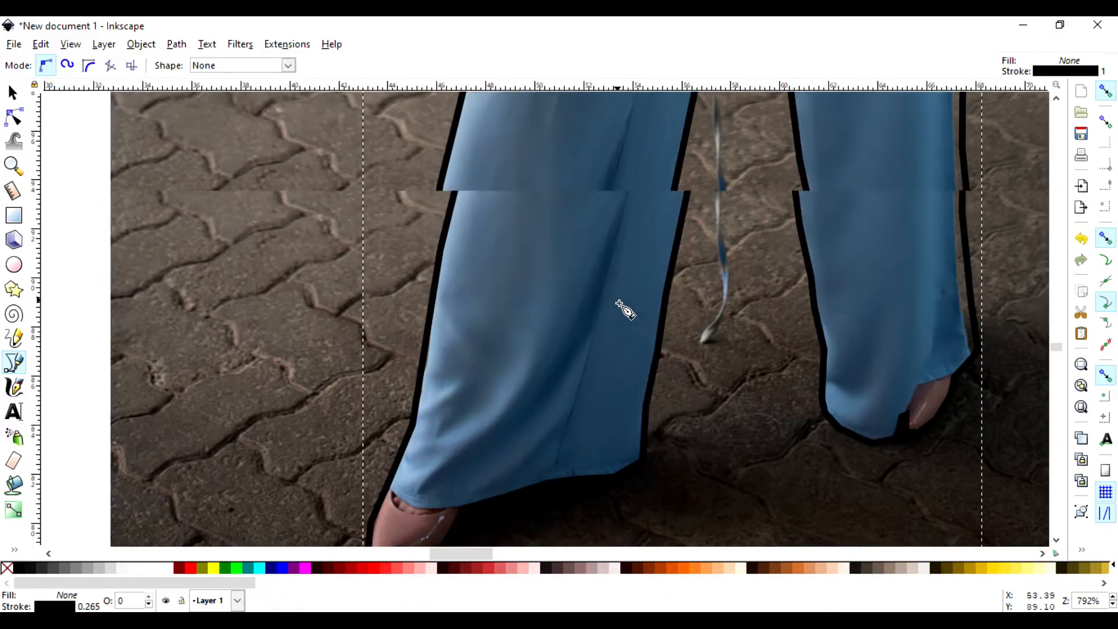
{"action": "left_click", "coordinate": [11, 94]}
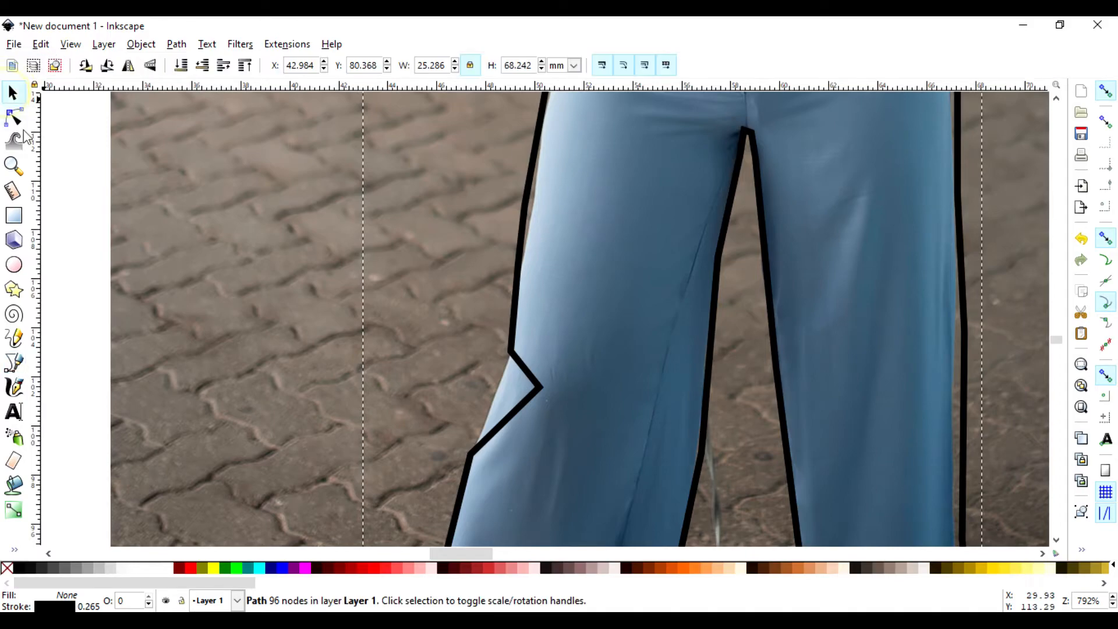
{"action": "left_click", "coordinate": [15, 119]}
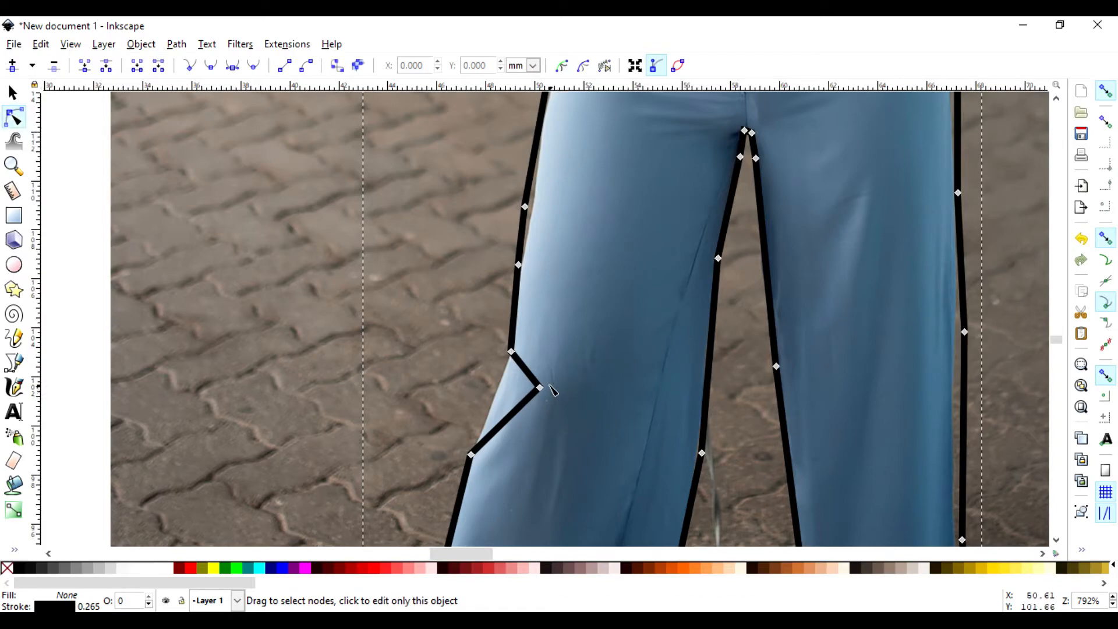
{"action": "left_click_drag", "start_coordinate": [540, 388], "coordinate": [496, 398]}
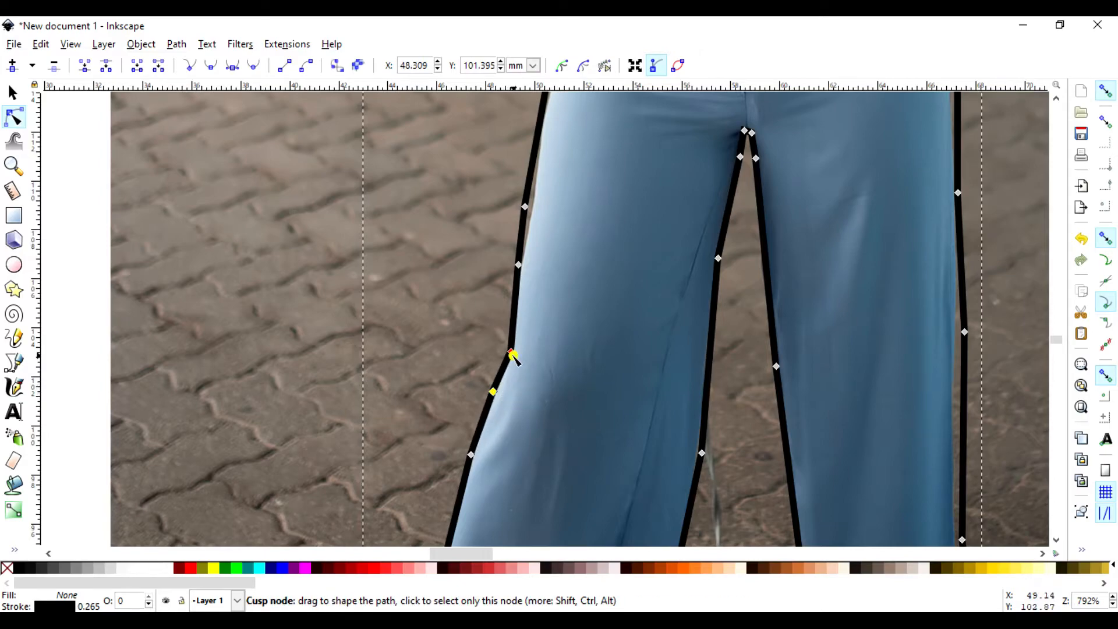
{"action": "left_click_drag", "start_coordinate": [513, 356], "coordinate": [505, 355]}
Step: Pull the shoulder node on the photo's right side in to the jacket and insert an extra node just below it
{"action": "scroll", "coordinate": [579, 320], "scroll_direction": "up", "scroll_amount": 10}
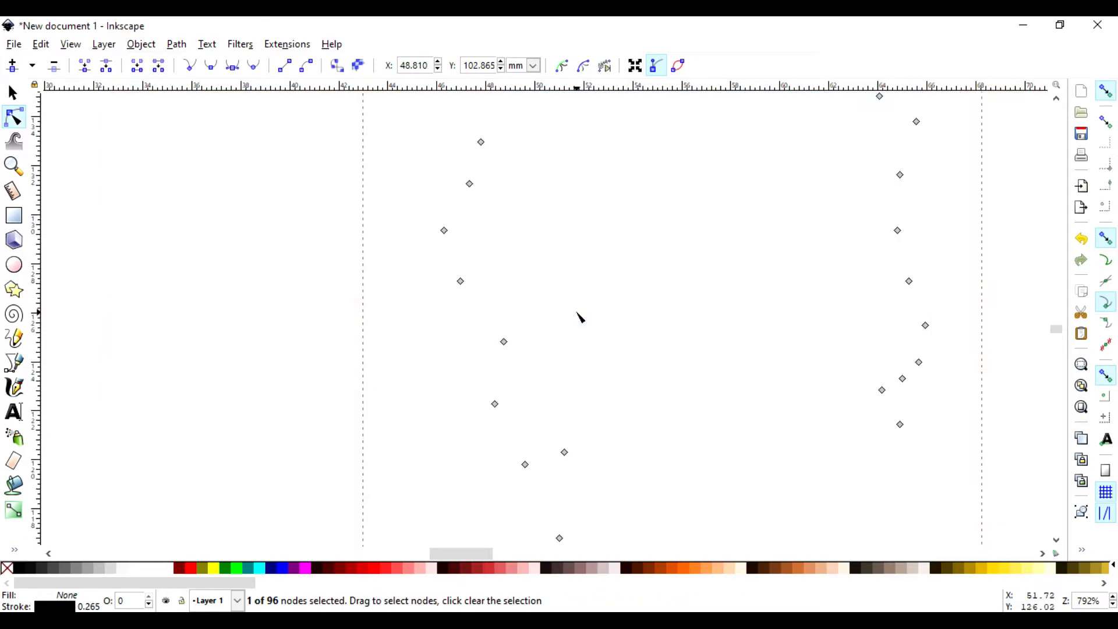
{"action": "scroll", "coordinate": [579, 320], "scroll_direction": "down", "scroll_amount": 5}
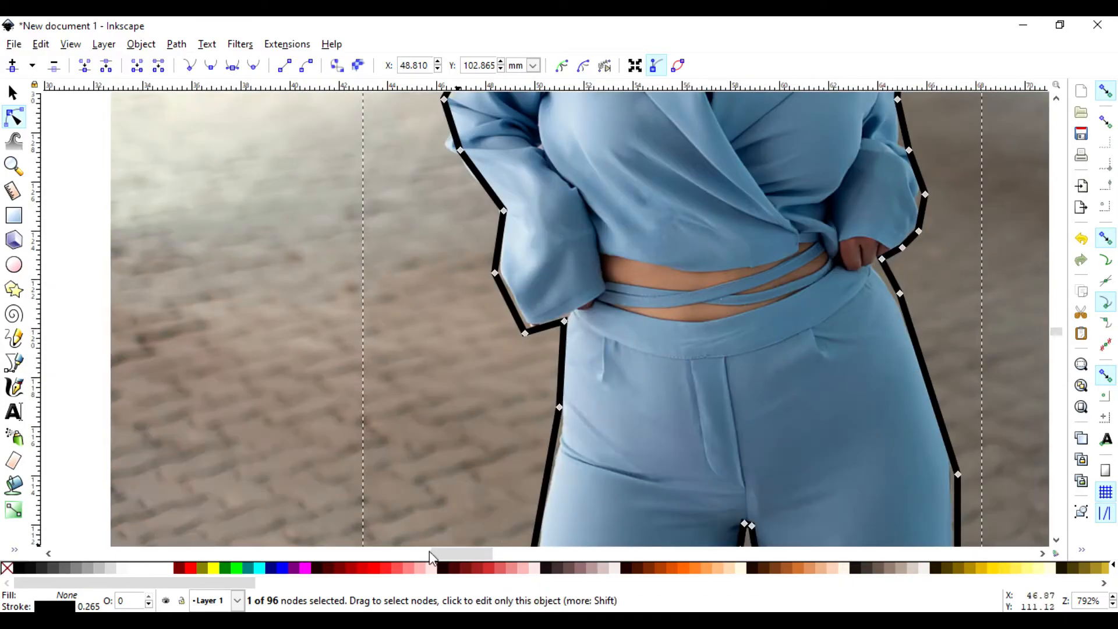
{"action": "mouse_move", "coordinate": [429, 551]}
{"action": "left_mouse_down"}
{"action": "mouse_move", "coordinate": [464, 547]}
{"action": "mouse_move", "coordinate": [449, 550]}
{"action": "left_mouse_up"}
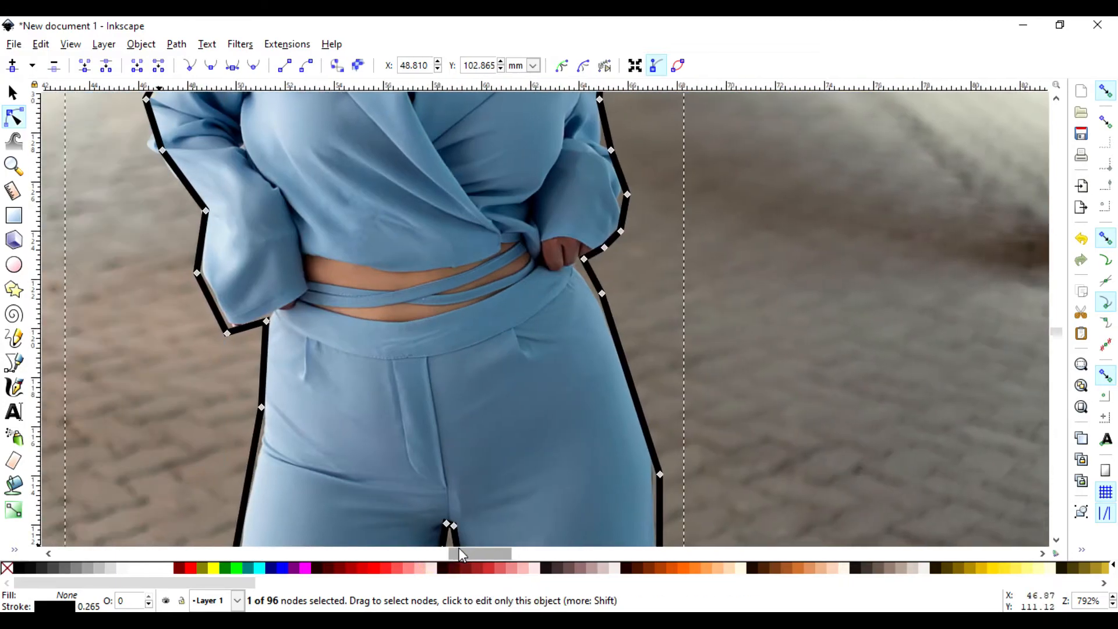
{"action": "scroll", "coordinate": [473, 373], "scroll_direction": "up", "scroll_amount": 15}
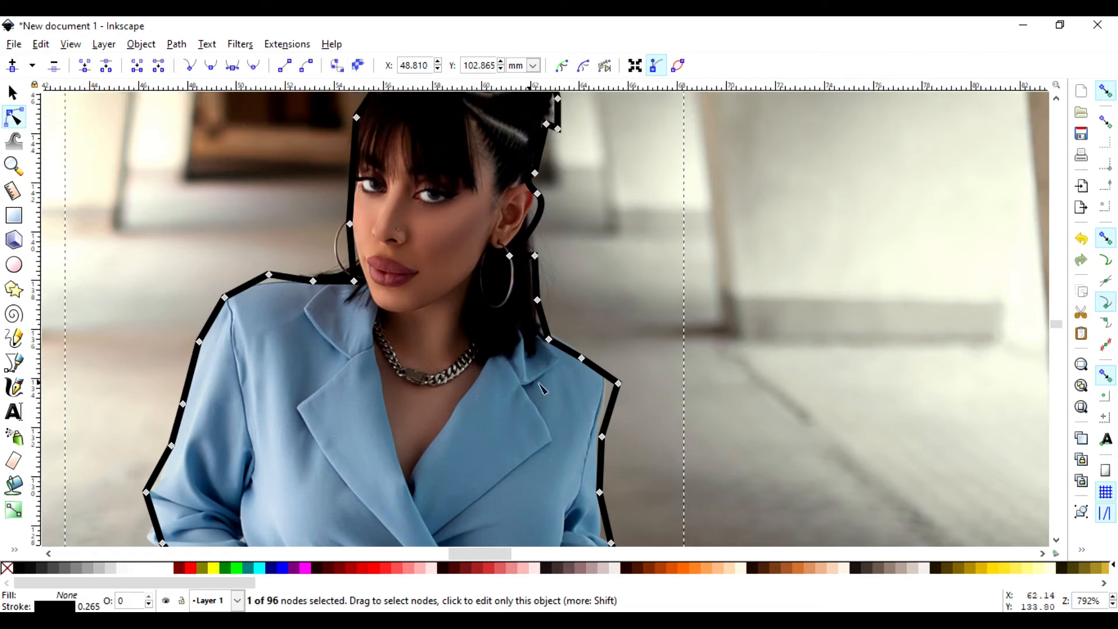
{"action": "mouse_move", "coordinate": [618, 383]}
{"action": "left_mouse_down"}
{"action": "mouse_move", "coordinate": [607, 389]}
{"action": "mouse_move", "coordinate": [605, 377]}
{"action": "left_mouse_up"}
{"action": "double_click", "coordinate": [606, 406]}
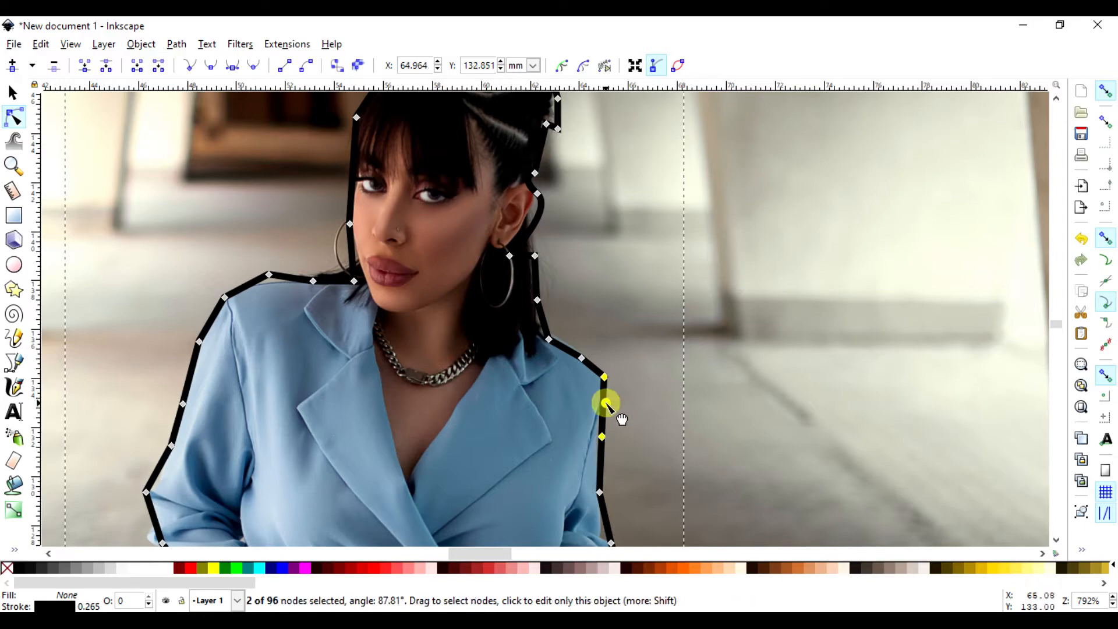
{"action": "left_click_drag", "start_coordinate": [603, 406], "coordinate": [601, 382]}
Step: Lower the nodes at the crown onto the hair and delete the node in the notch before the bun
{"action": "scroll", "coordinate": [601, 378], "scroll_direction": "up", "scroll_amount": 10}
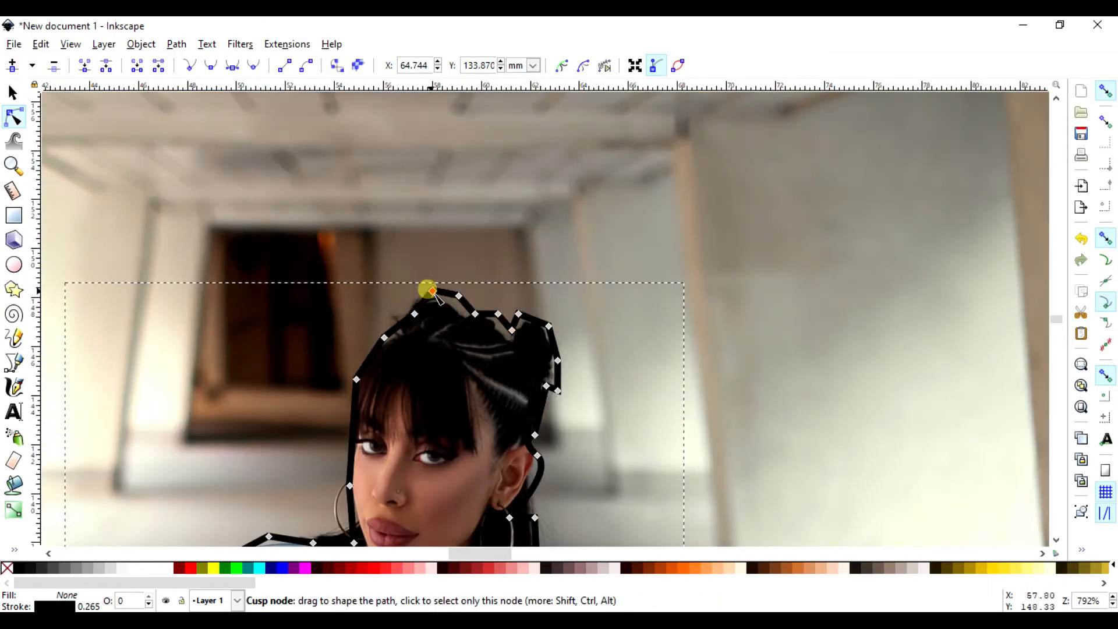
{"action": "left_click_drag", "start_coordinate": [431, 291], "coordinate": [456, 307]}
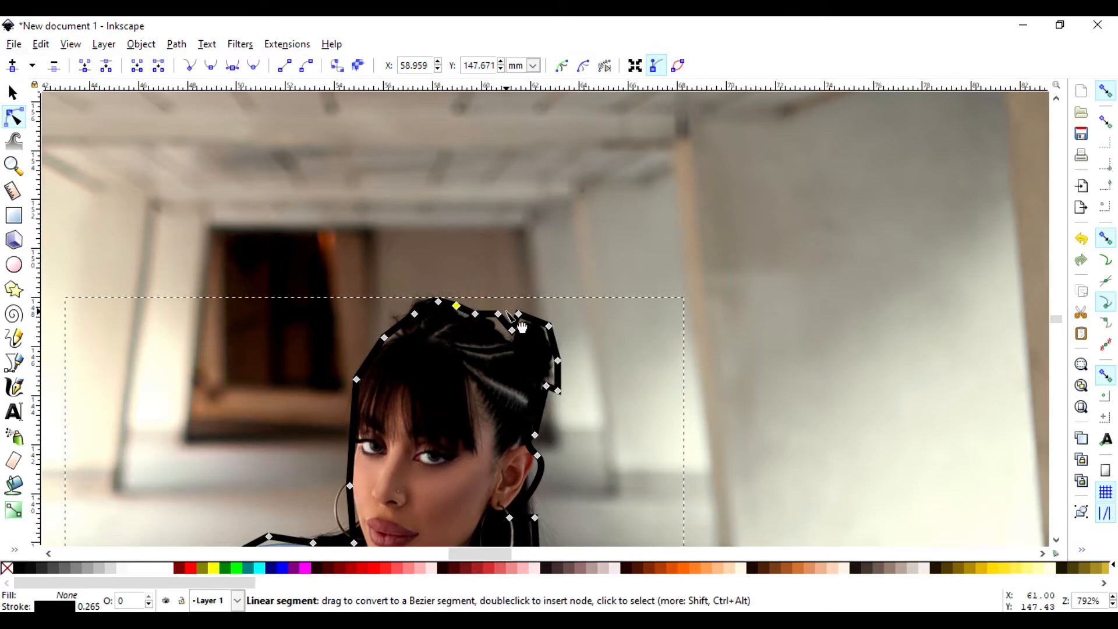
{"action": "scroll", "coordinate": [508, 279], "scroll_direction": "up", "scroll_amount": 3}
{"action": "left_click", "coordinate": [512, 265]}
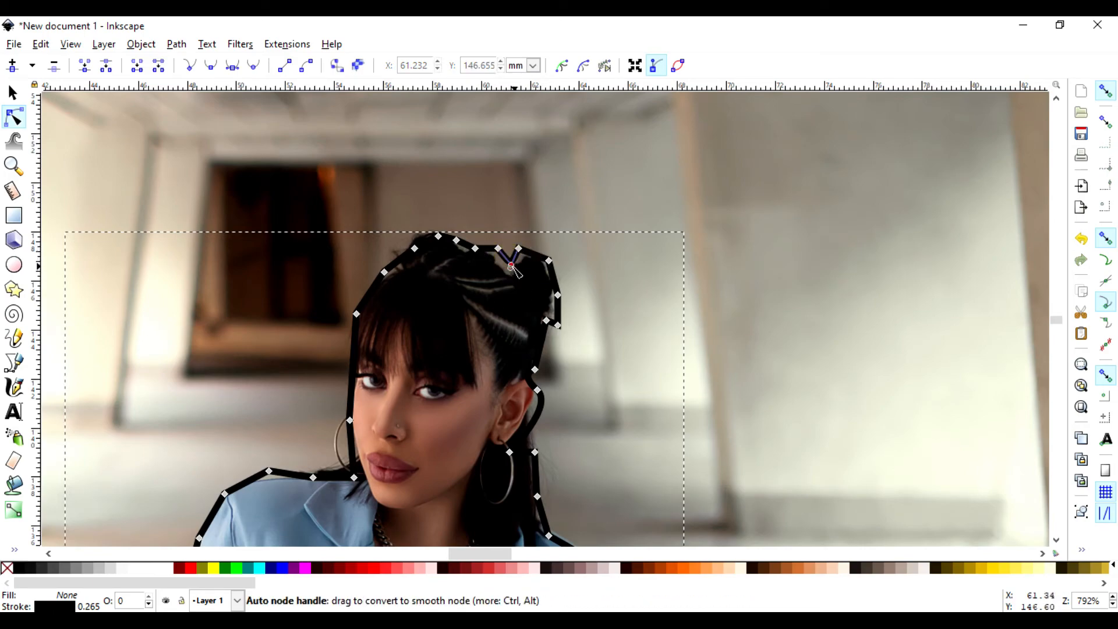
Step: Move the outline's nodes in around the hair bun, delete the protruding node below it and tighten that segment
{"action": "left_click", "coordinate": [13, 94]}
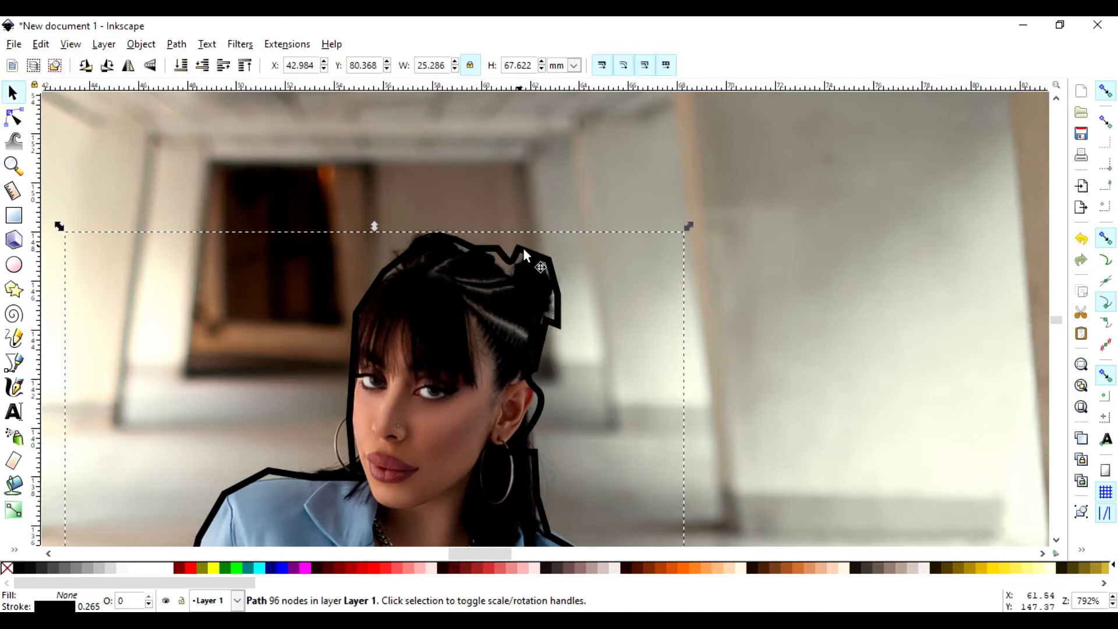
{"action": "double_click", "coordinate": [502, 256]}
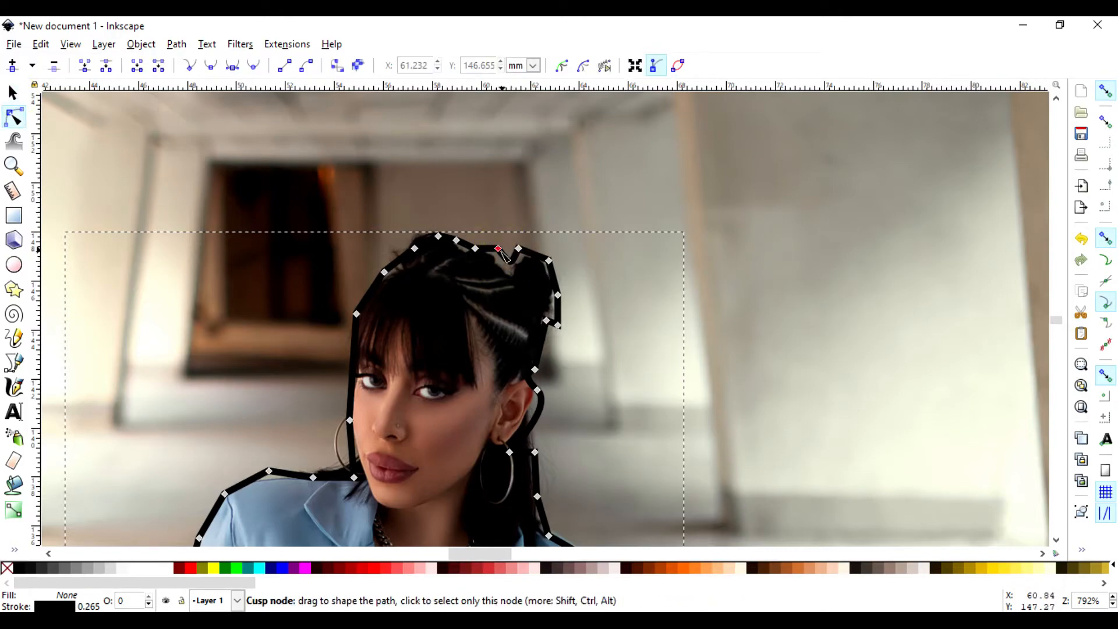
{"action": "left_click_drag", "start_coordinate": [498, 249], "coordinate": [551, 294]}
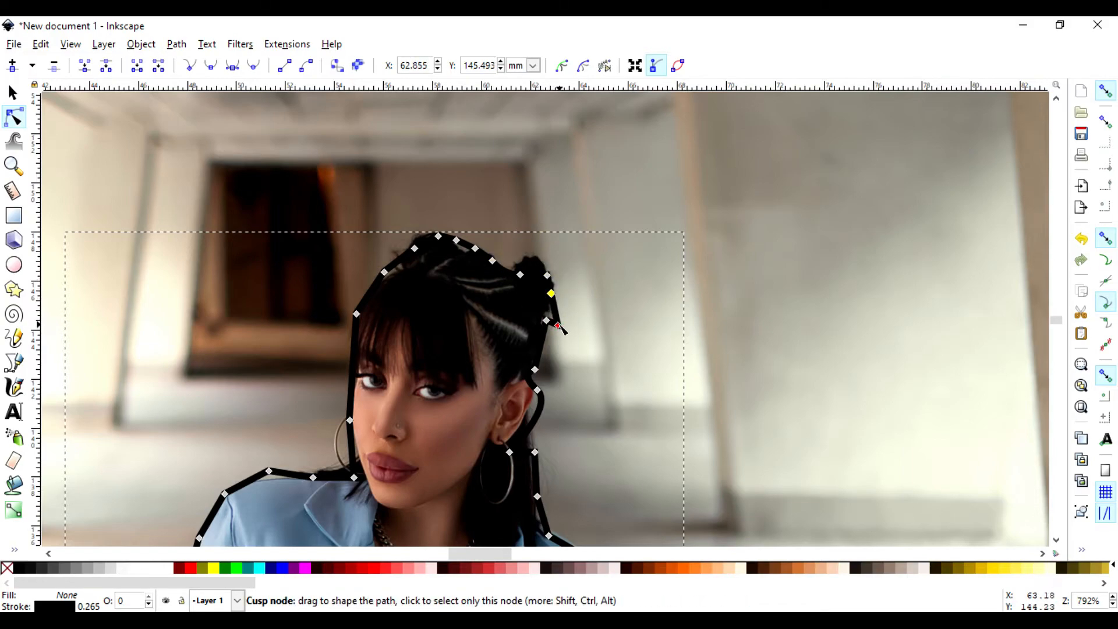
{"action": "left_click", "coordinate": [558, 326]}
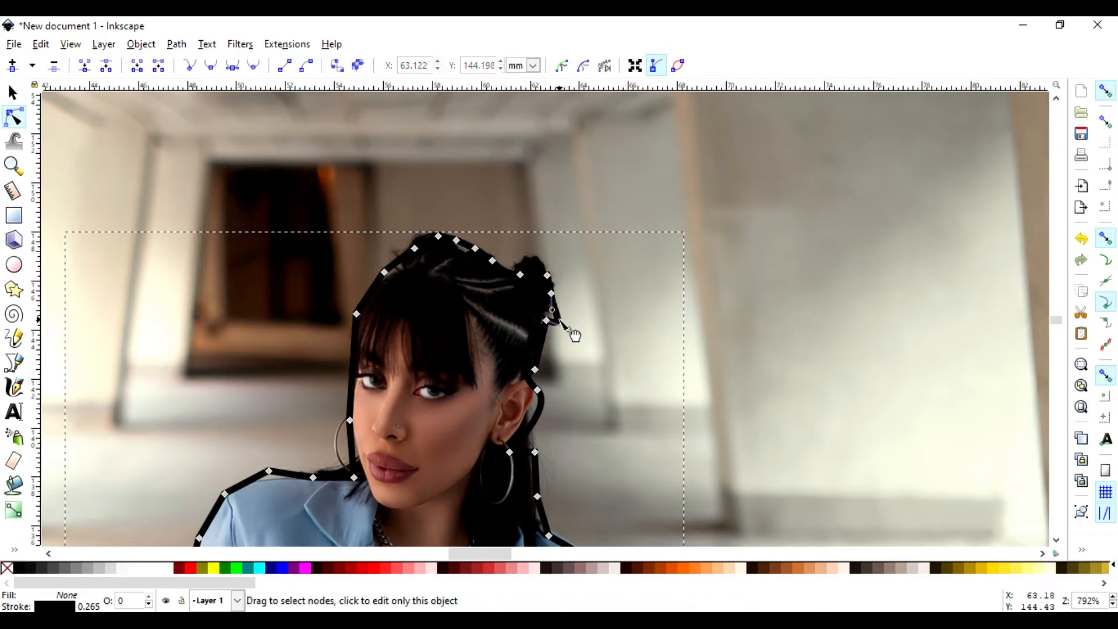
{"action": "left_click_drag", "start_coordinate": [569, 330], "coordinate": [548, 310]}
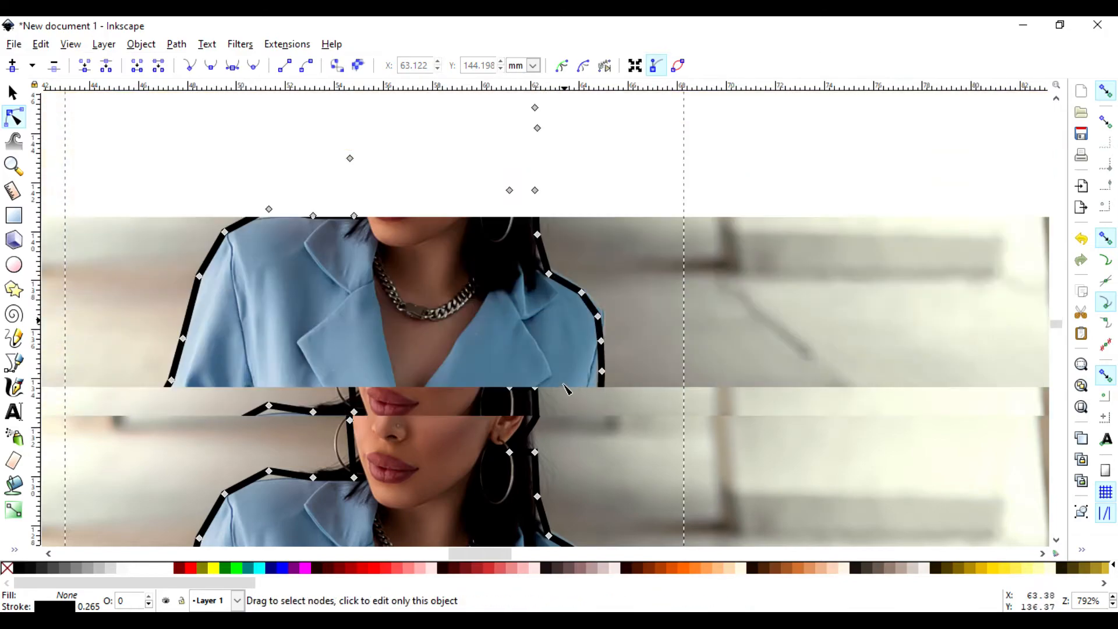
Step: Move the photo off the outline onto the blank canvas left of the page, at about X -133.2, Y 45.5 mm
{"action": "scroll", "coordinate": [568, 384], "scroll_direction": "down", "scroll_amount": 10}
{"action": "scroll", "coordinate": [568, 384], "scroll_direction": "down", "scroll_amount": 12}
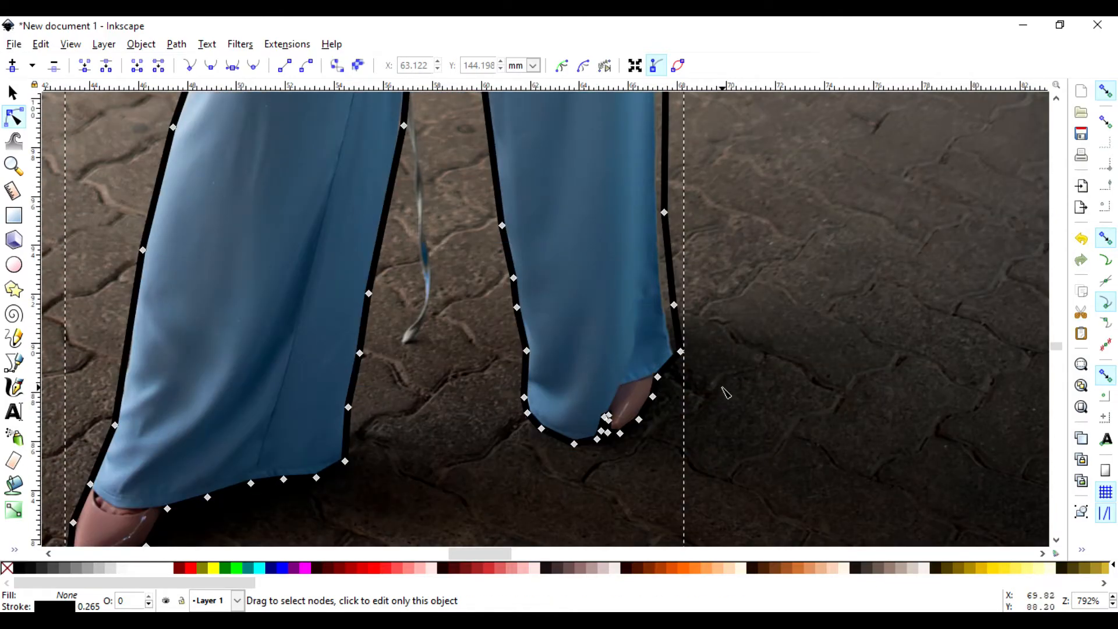
{"action": "left_click", "coordinate": [13, 93]}
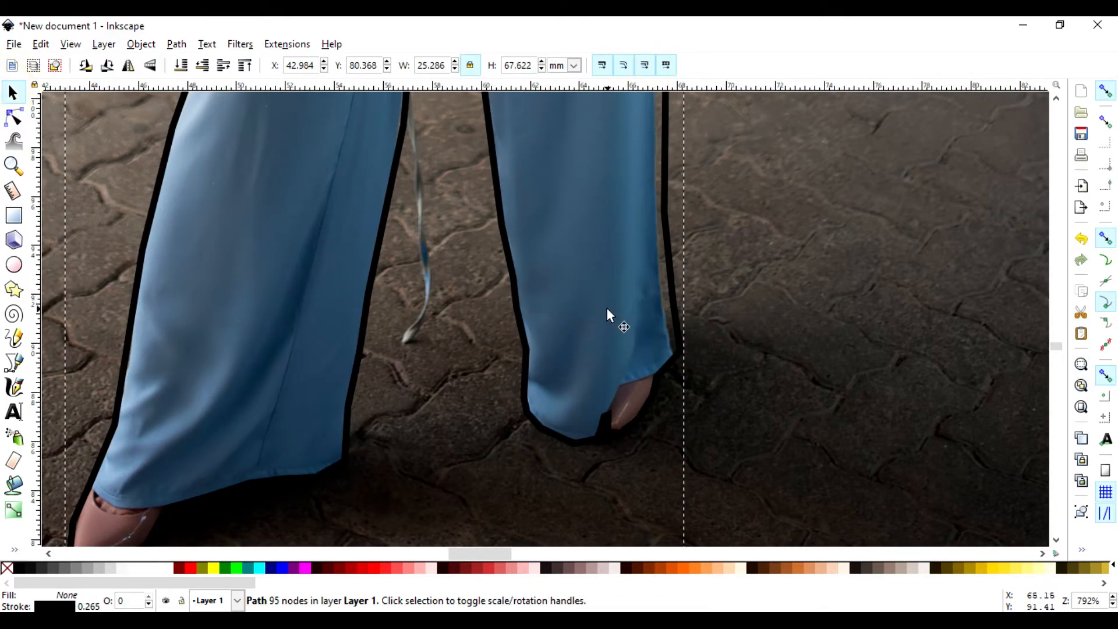
{"action": "scroll", "coordinate": [606, 305], "scroll_direction": "down", "scroll_amount": 6}
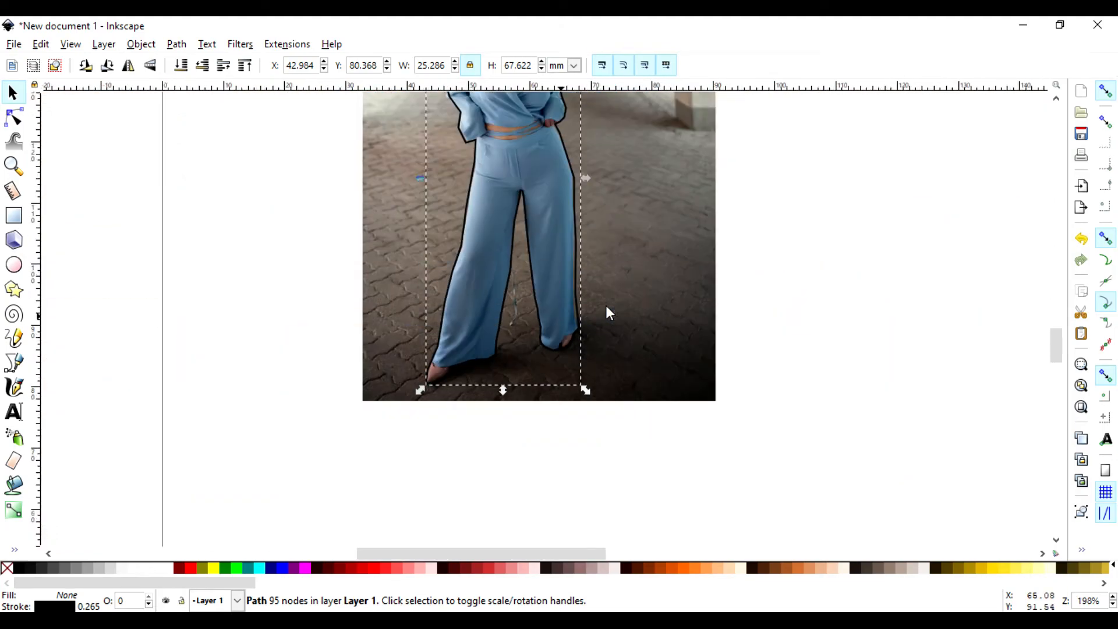
{"action": "scroll", "coordinate": [603, 304], "scroll_direction": "down", "scroll_amount": 1}
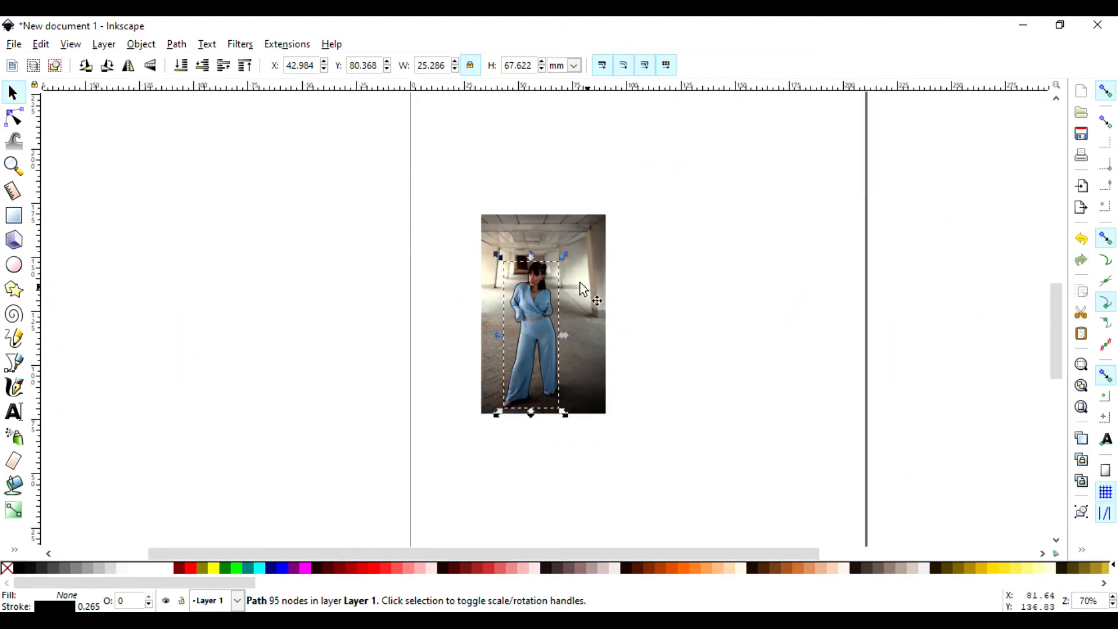
{"action": "scroll", "coordinate": [580, 271], "scroll_direction": "down", "scroll_amount": 3}
{"action": "left_click", "coordinate": [581, 247]}
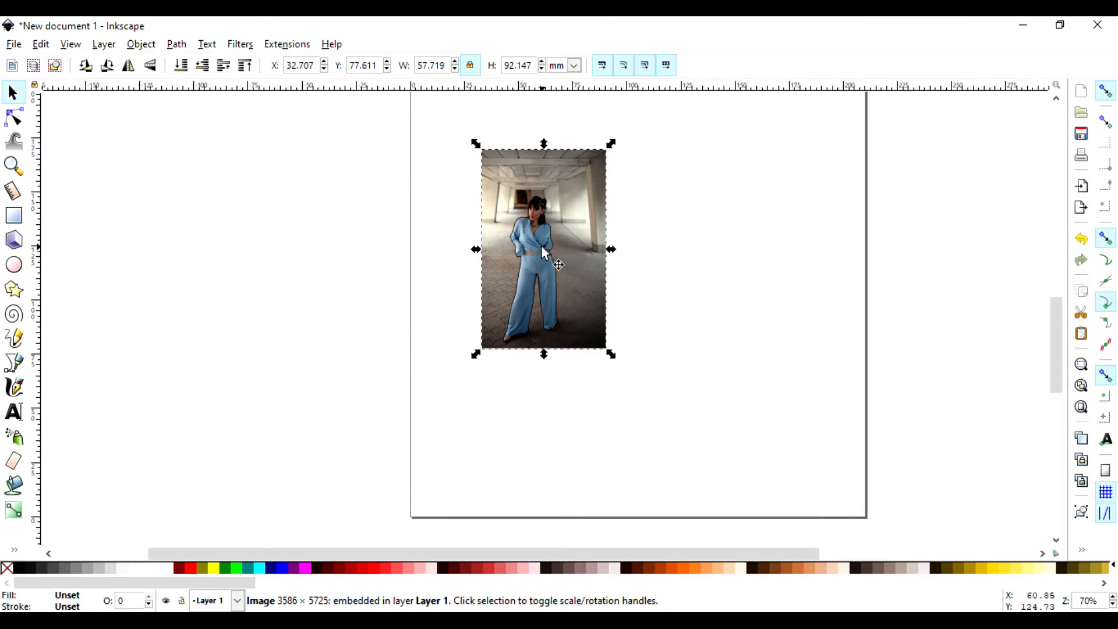
{"action": "left_click_drag", "start_coordinate": [576, 222], "coordinate": [132, 310]}
Step: Move the traced outline toward the middle of the page, at about X 88.7, Y 109.9 mm
{"action": "scroll", "coordinate": [482, 202], "scroll_direction": "up", "scroll_amount": 5}
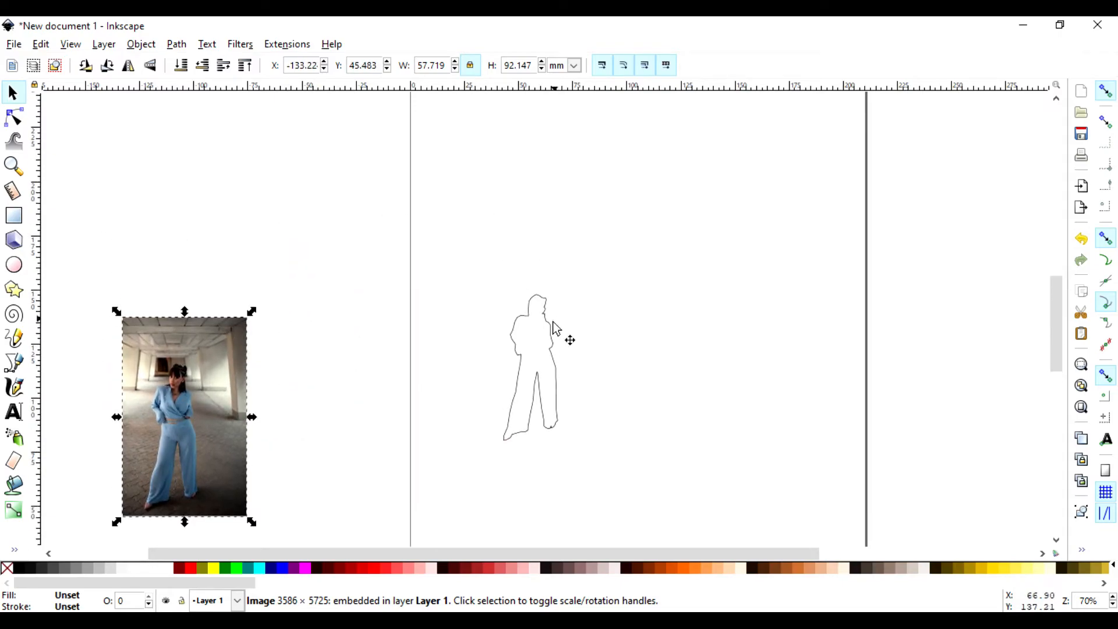
{"action": "left_click", "coordinate": [537, 337]}
{"action": "left_click", "coordinate": [549, 344]}
{"action": "left_click_drag", "start_coordinate": [544, 332], "coordinate": [645, 243]}
{"action": "left_click", "coordinate": [539, 314]}
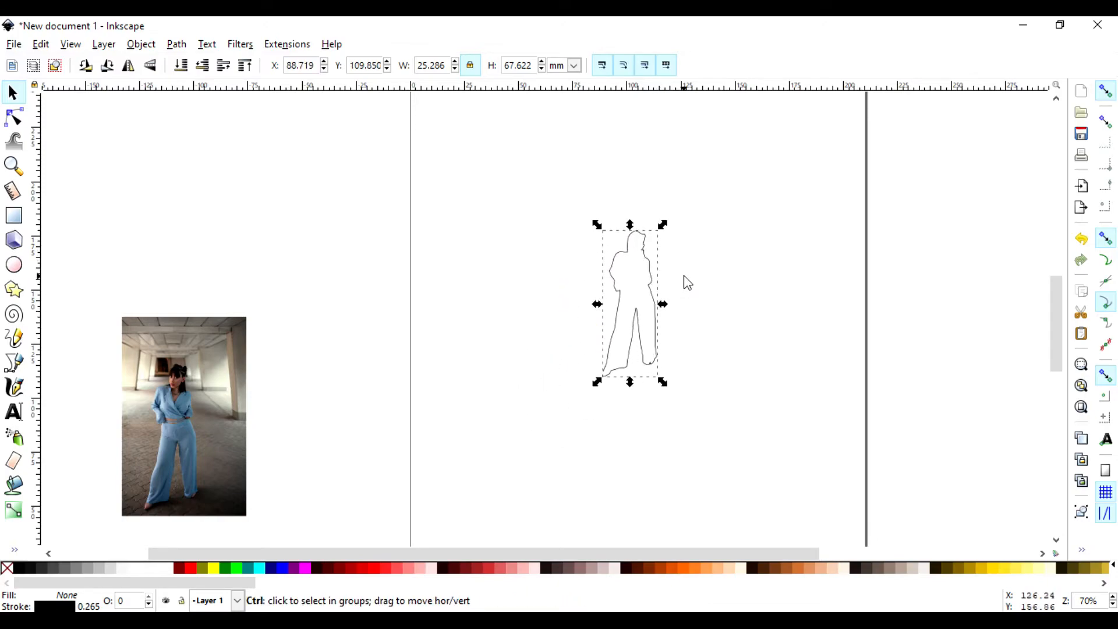
Step: Move the outline's chin node outward to about X 108.1, Y 169.1 mm so the face flows into the neck
{"action": "scroll", "coordinate": [683, 290], "scroll_direction": "up", "scroll_amount": 4}
{"action": "scroll", "coordinate": [669, 294], "scroll_direction": "down", "scroll_amount": 15}
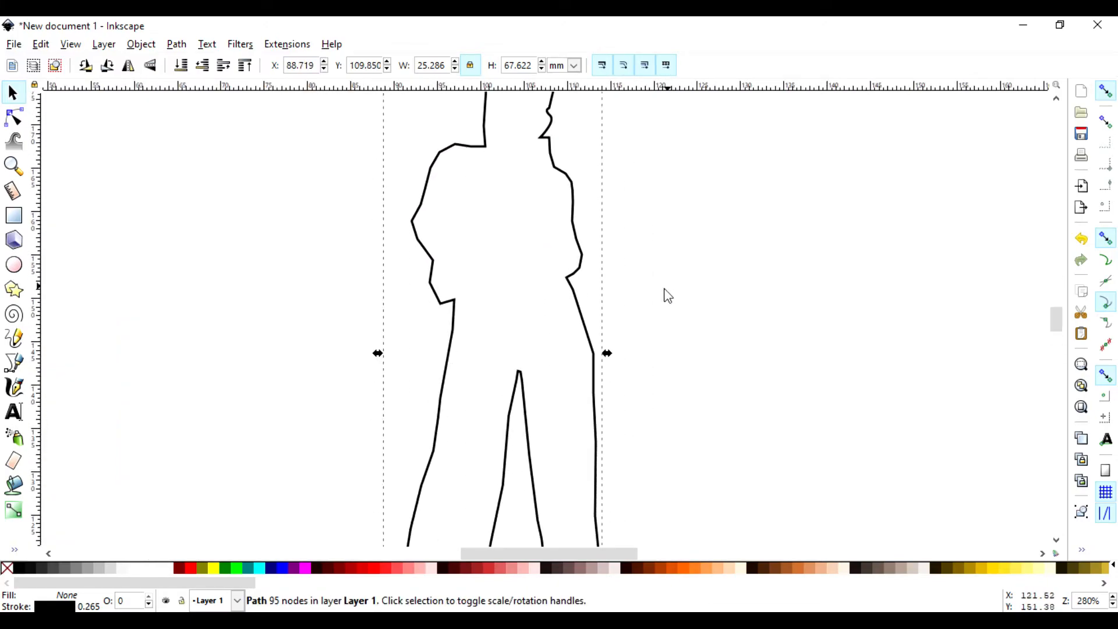
{"action": "scroll", "coordinate": [664, 297], "scroll_direction": "up", "scroll_amount": 10}
{"action": "scroll", "coordinate": [663, 297], "scroll_direction": "up", "scroll_amount": 4}
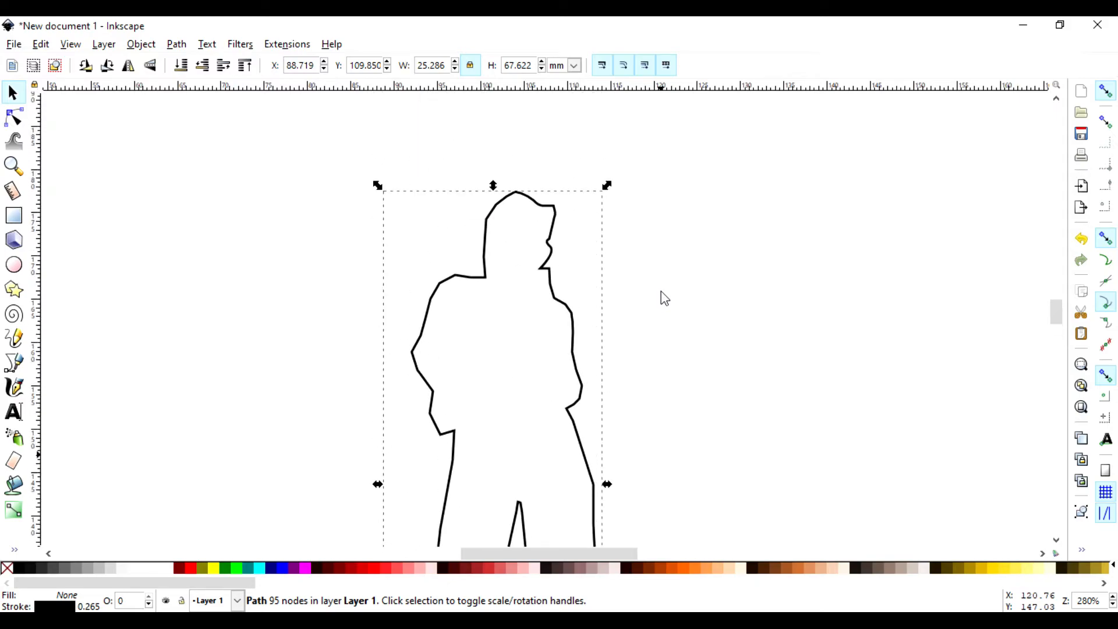
{"action": "scroll", "coordinate": [553, 285], "scroll_direction": "up", "scroll_amount": 2}
{"action": "double_click", "coordinate": [549, 280]}
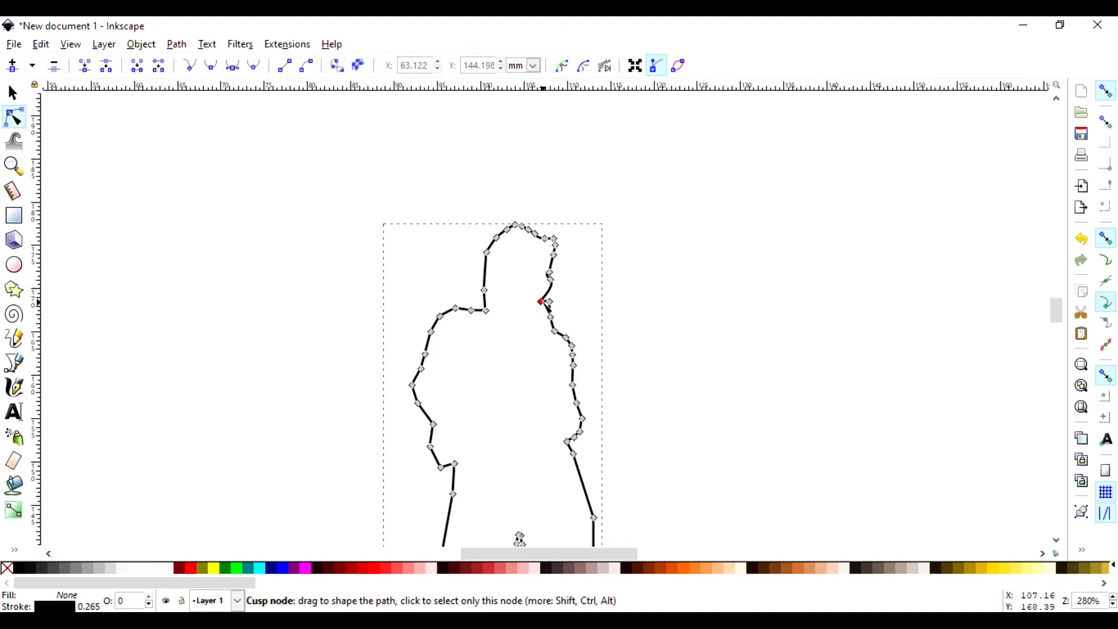
{"action": "scroll", "coordinate": [564, 280], "scroll_direction": "up", "scroll_amount": 4}
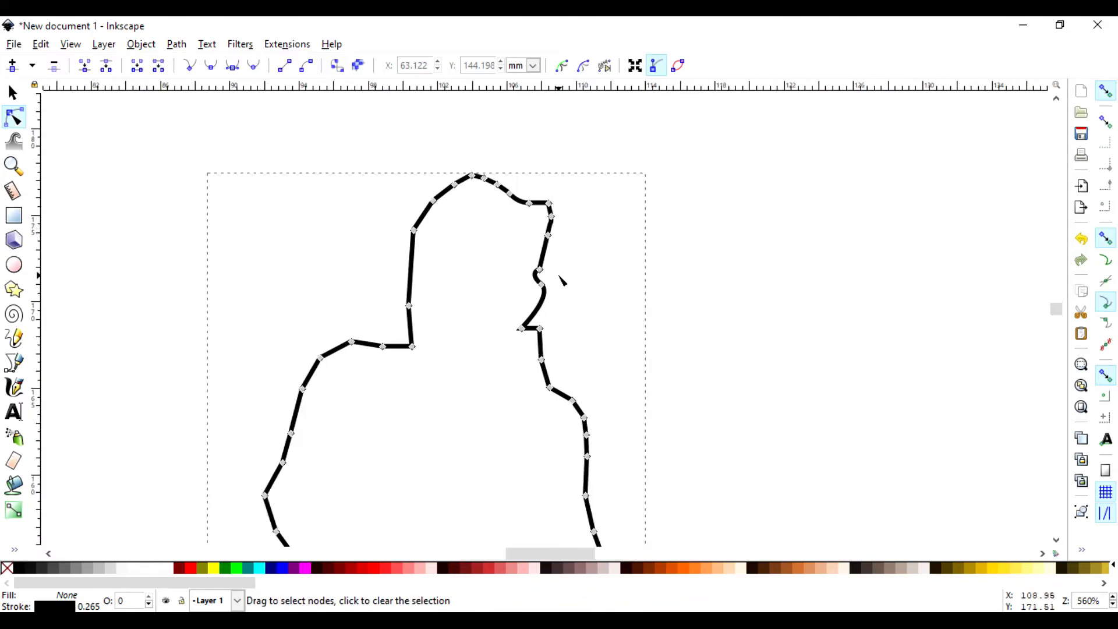
{"action": "left_click_drag", "start_coordinate": [487, 384], "coordinate": [531, 367]}
{"action": "scroll", "coordinate": [547, 349], "scroll_direction": "up", "scroll_amount": 4}
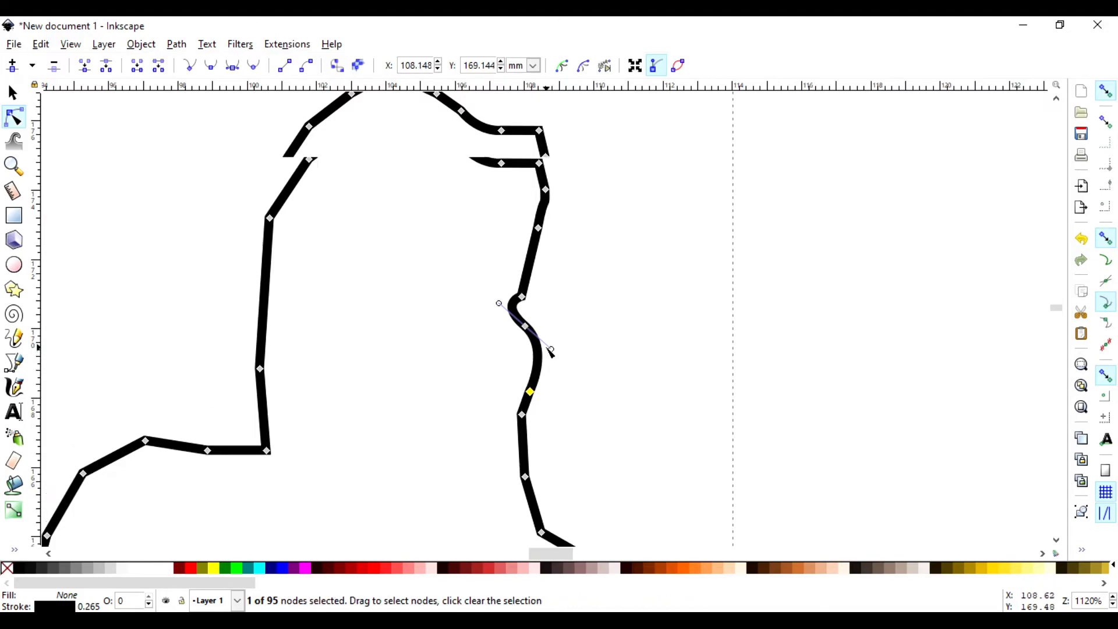
{"action": "left_click", "coordinate": [420, 301]}
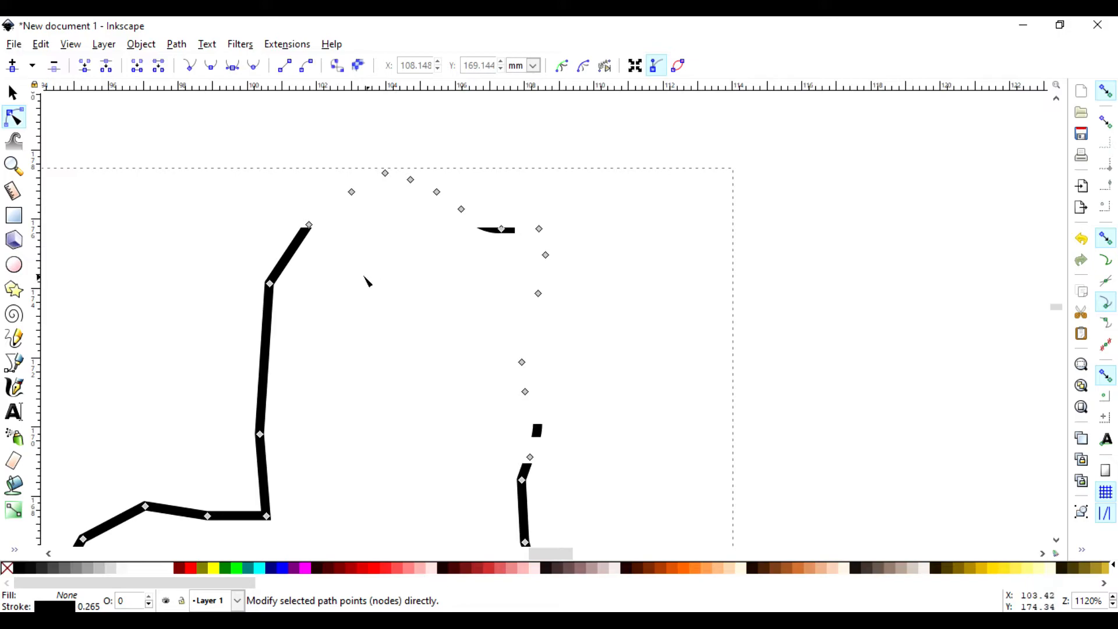
{"action": "left_click", "coordinate": [357, 267]}
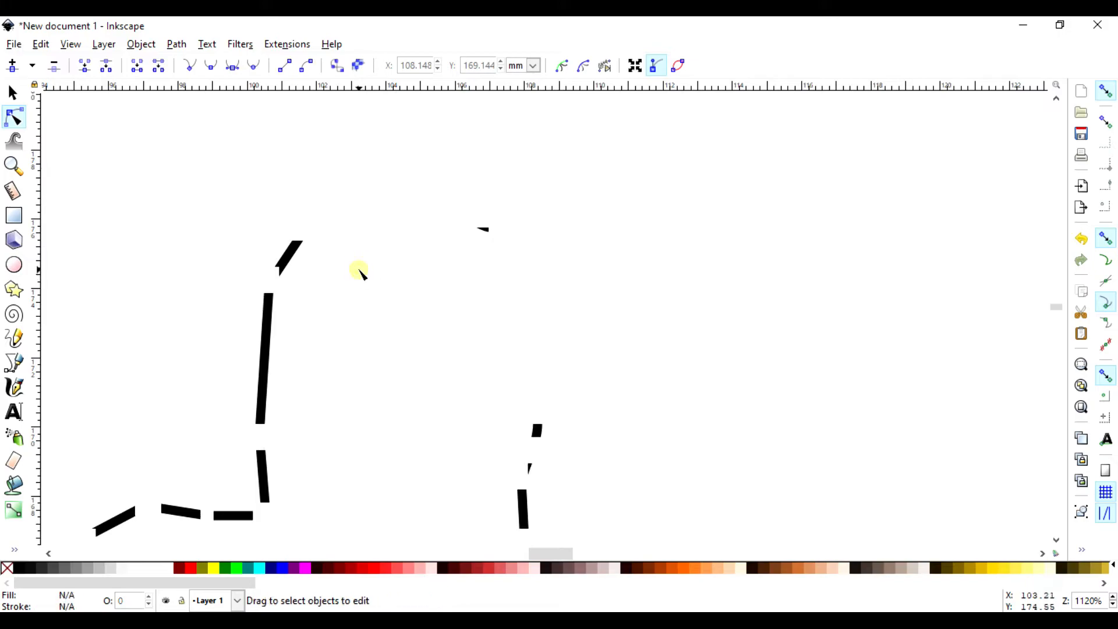
Step: Lower the sharp corner node at the front of the hair to about X 108.4, Y 174.8 mm
{"action": "left_click", "coordinate": [14, 92]}
{"action": "scroll", "coordinate": [491, 349], "scroll_direction": "down", "scroll_amount": 6}
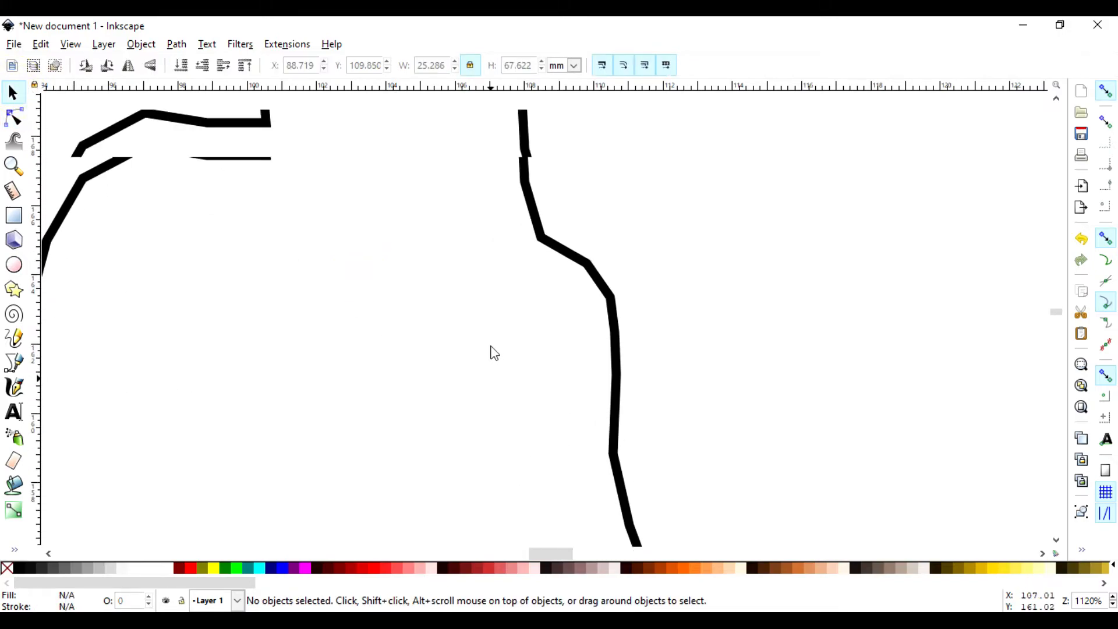
{"action": "scroll", "coordinate": [491, 347], "scroll_direction": "up", "scroll_amount": 15}
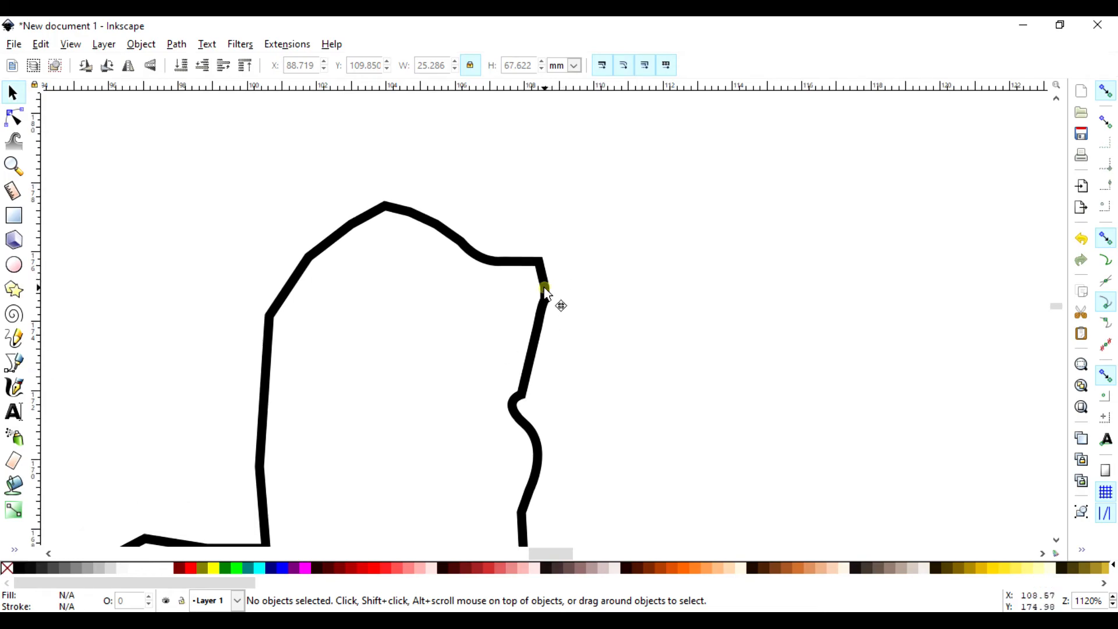
{"action": "double_click", "coordinate": [544, 288]}
{"action": "left_click_drag", "start_coordinate": [541, 261], "coordinate": [539, 297]}
{"action": "scroll", "coordinate": [572, 322], "scroll_direction": "down", "scroll_amount": 8}
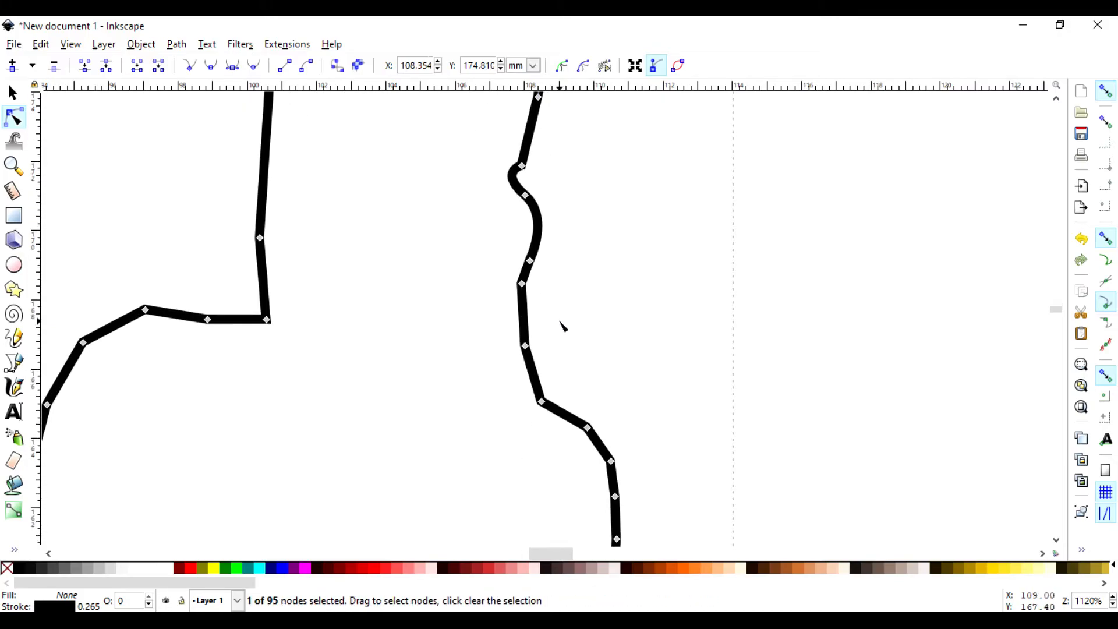
Step: Raise the corner node where the back of the neck meets the shoulder to about X 100.1, Y 167.8 mm
{"action": "left_click_drag", "start_coordinate": [271, 288], "coordinate": [257, 278]}
{"action": "scroll", "coordinate": [373, 303], "scroll_direction": "down", "scroll_amount": 6}
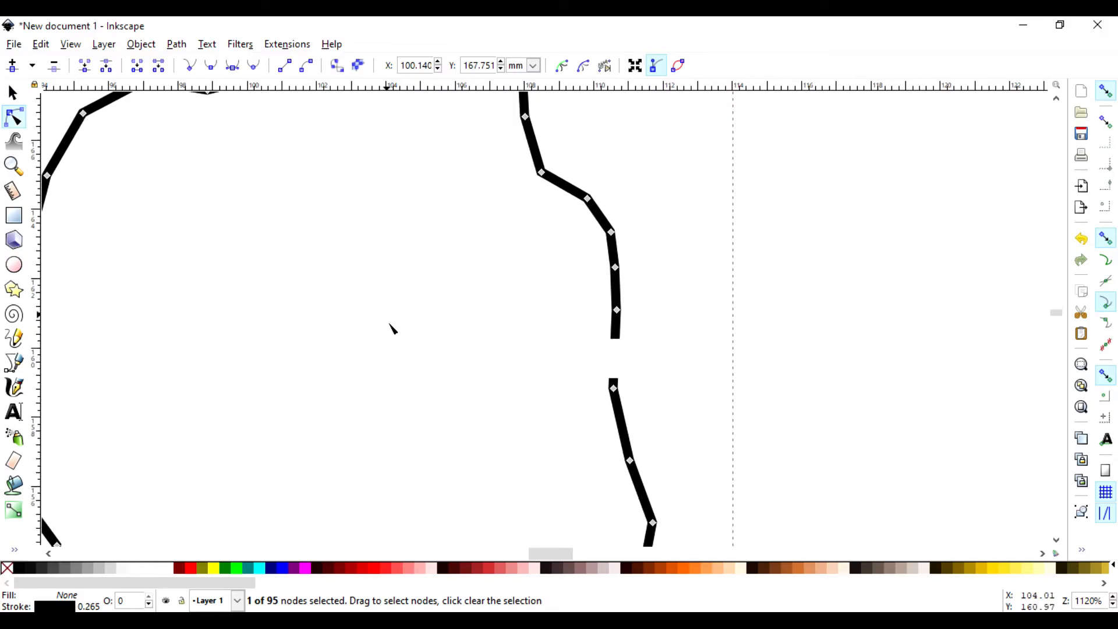
{"action": "scroll", "coordinate": [402, 397], "scroll_direction": "down", "scroll_amount": 6, "text": "ctrl"}
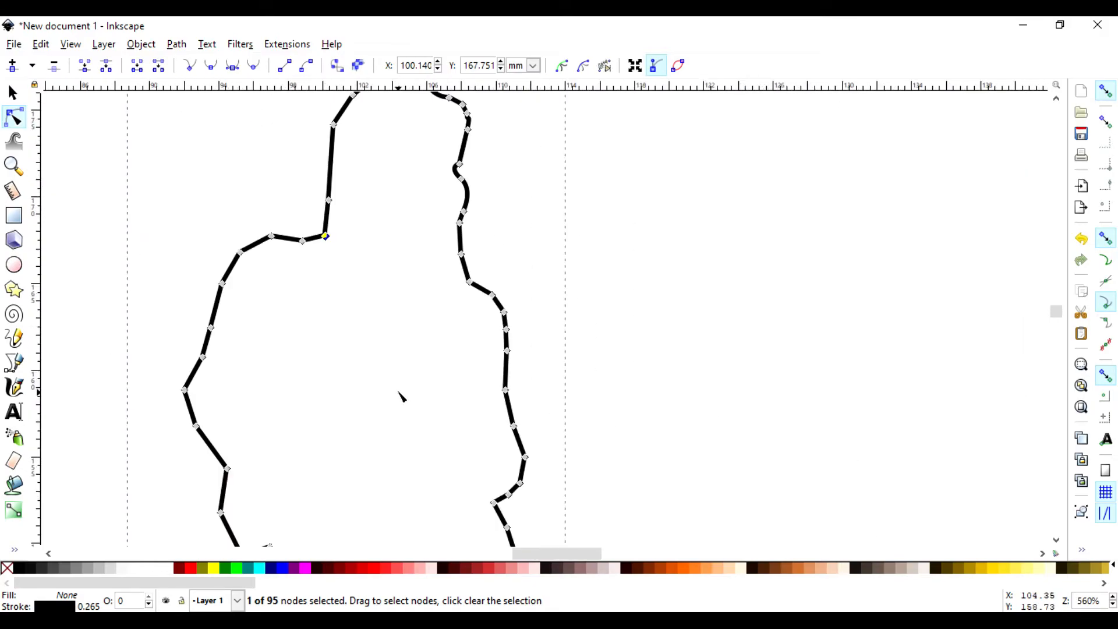
{"action": "scroll", "coordinate": [478, 373], "scroll_direction": "down", "scroll_amount": 4}
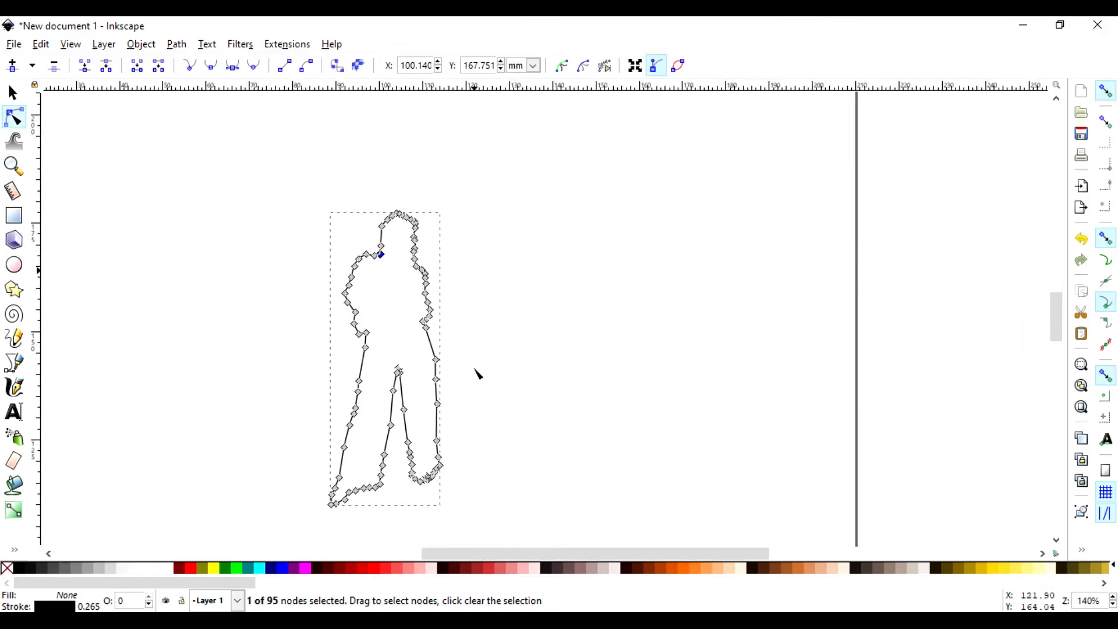
{"action": "left_click", "coordinate": [542, 350]}
{"action": "key", "text": "s"}
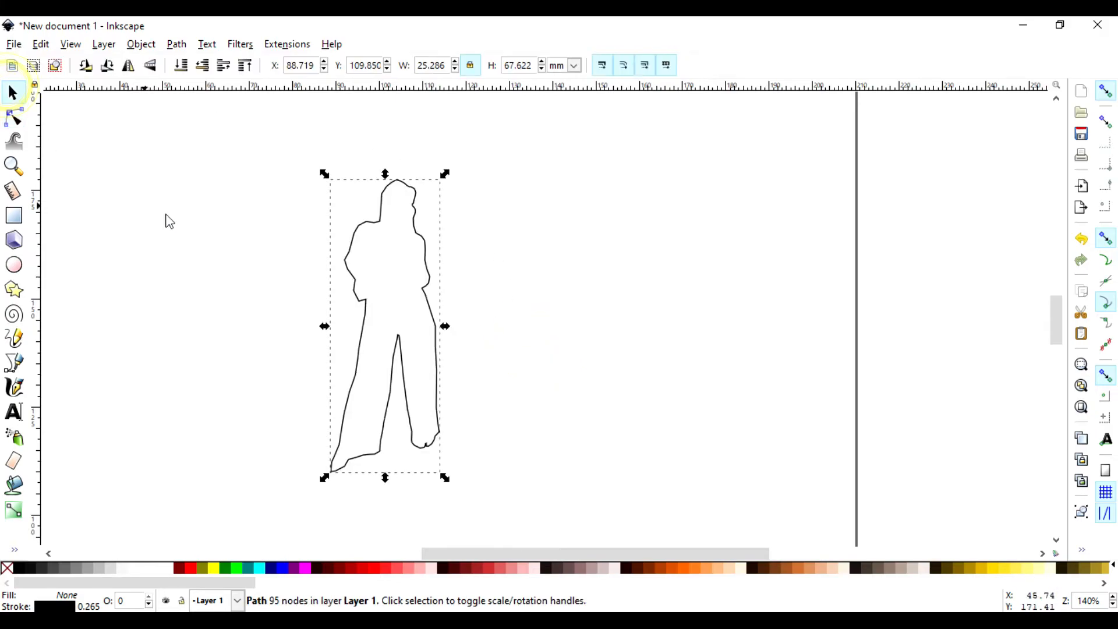
{"action": "left_click", "coordinate": [172, 46]}
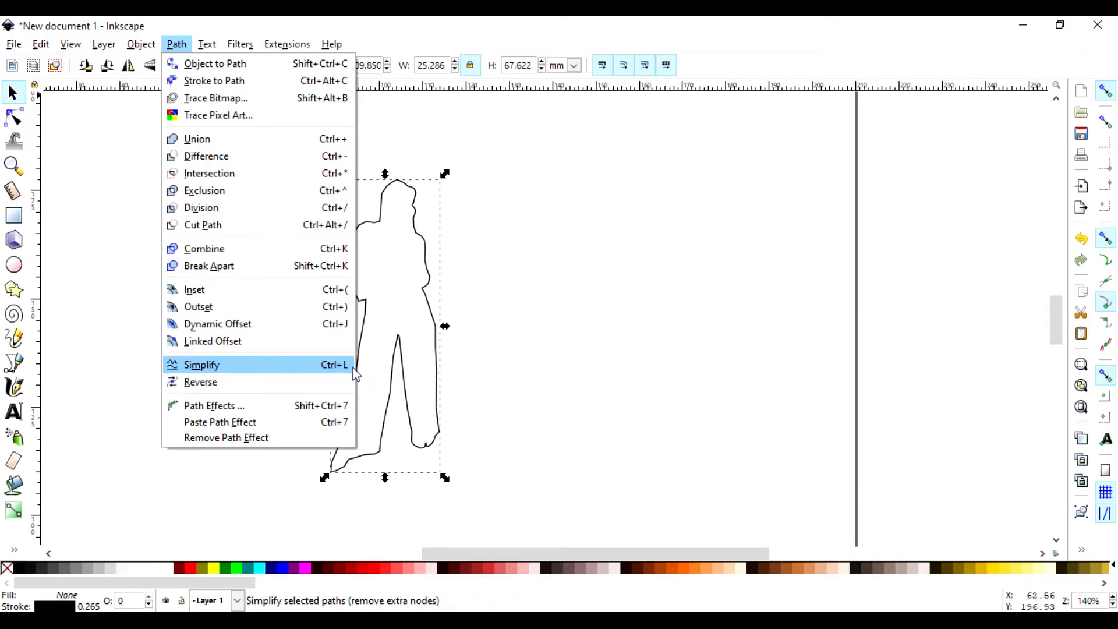
{"action": "left_click", "coordinate": [510, 307]}
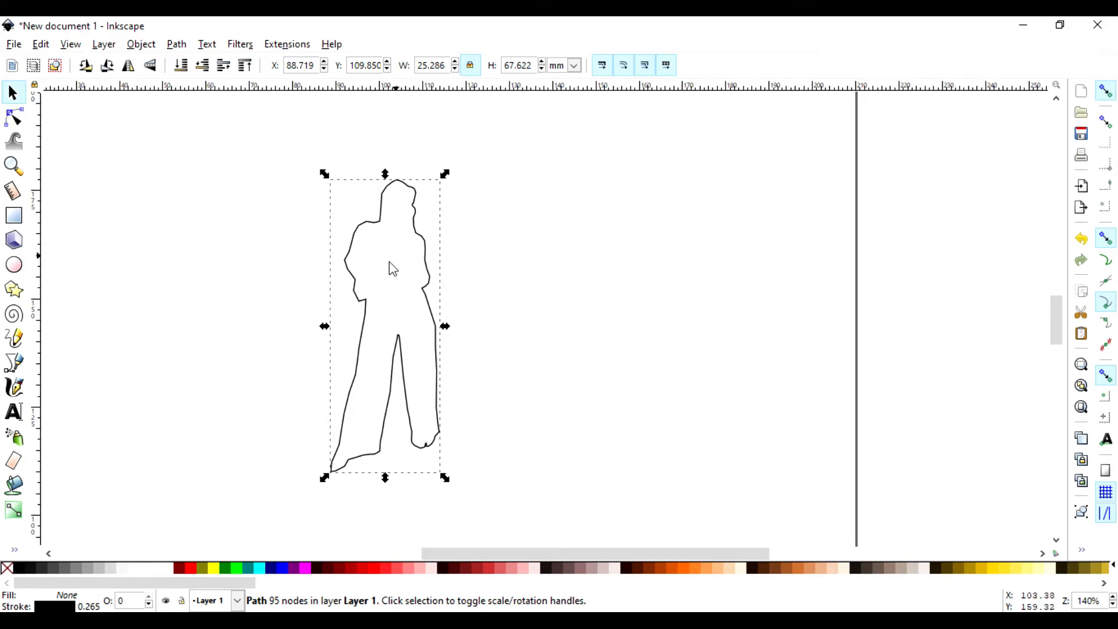
{"action": "left_click", "coordinate": [405, 276]}
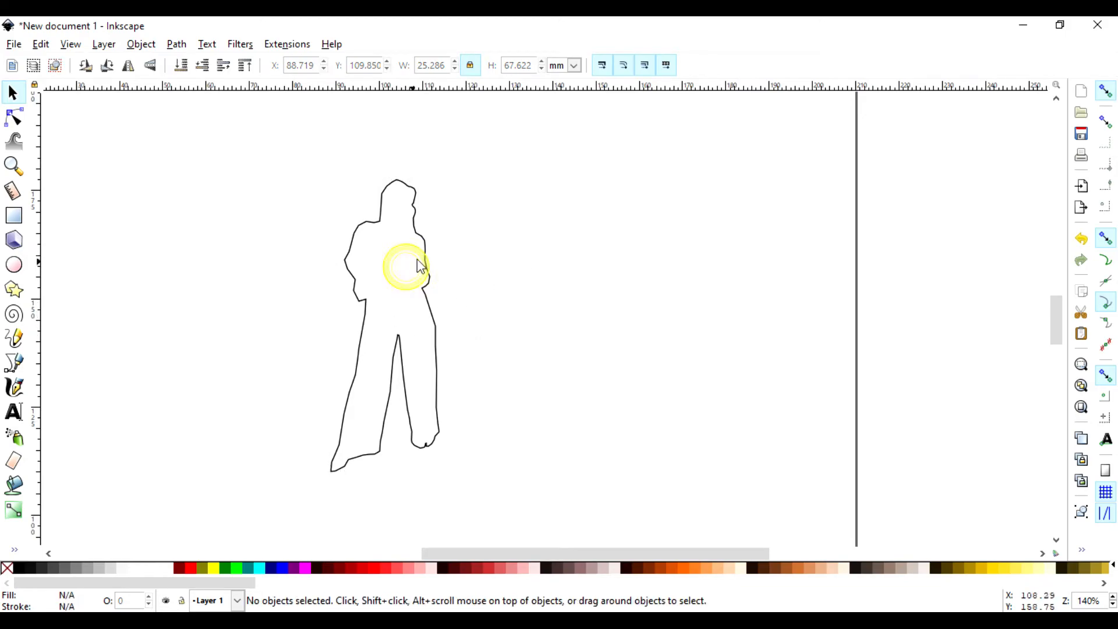
Step: Move the traced outline to about X 117.6, Y 110.8 mm and fill it with red
{"action": "left_click", "coordinate": [425, 256]}
{"action": "left_click_drag", "start_coordinate": [426, 256], "coordinate": [552, 250]}
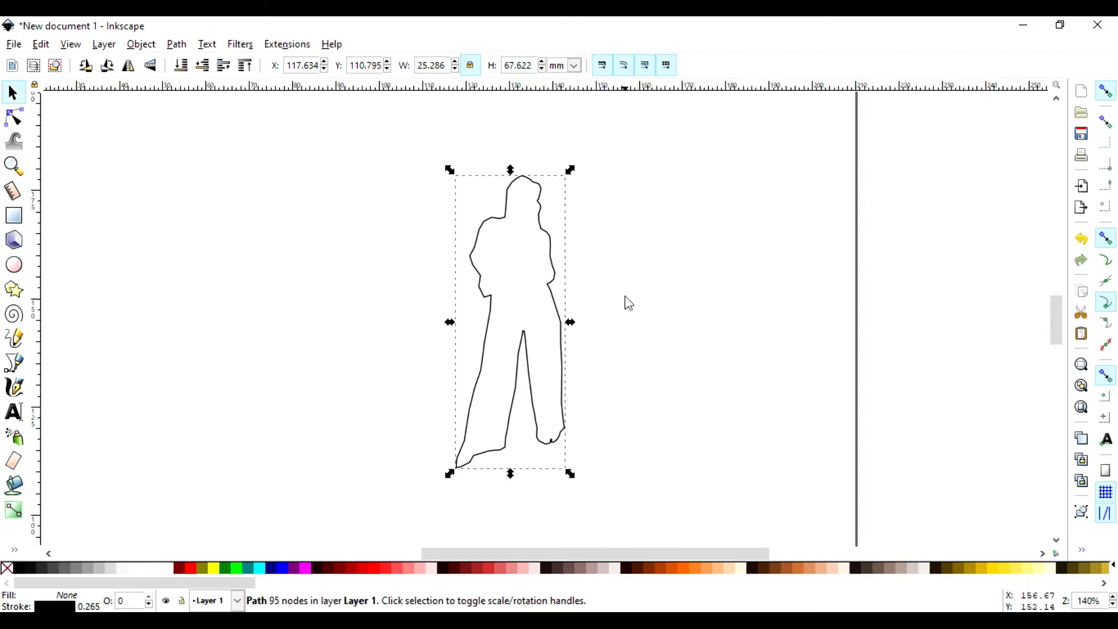
{"action": "left_click", "coordinate": [596, 249]}
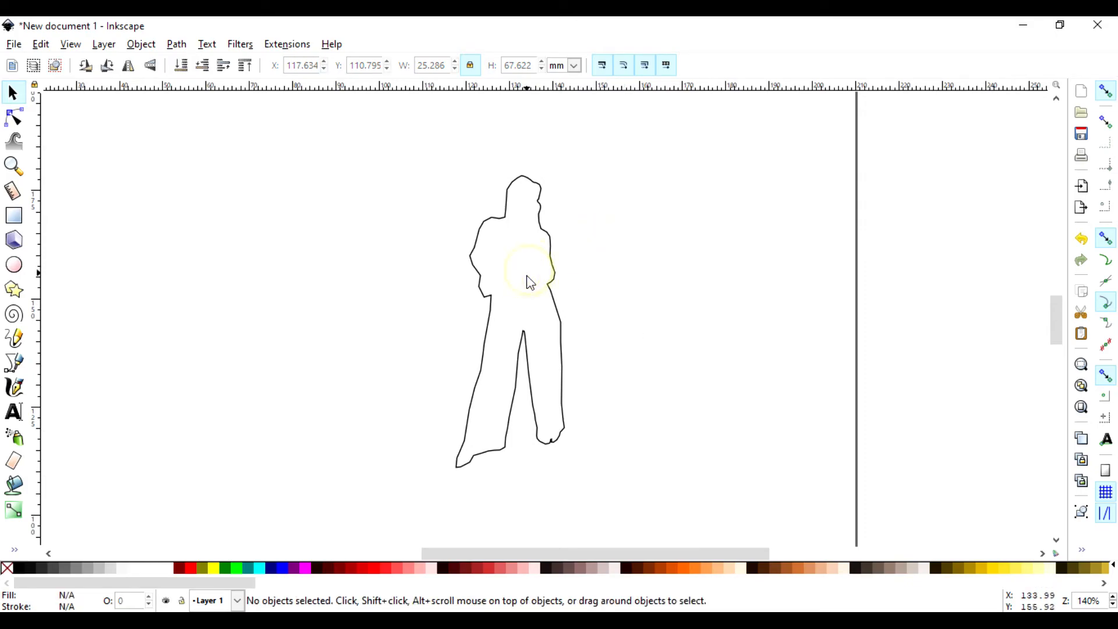
{"action": "left_click", "coordinate": [563, 294]}
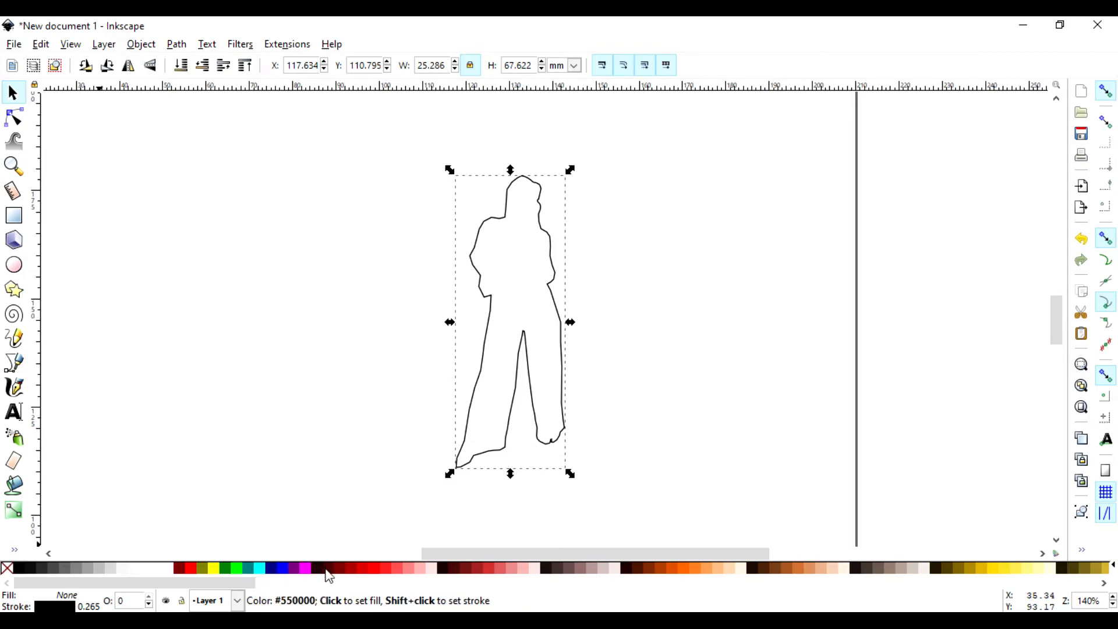
{"action": "left_click", "coordinate": [190, 568]}
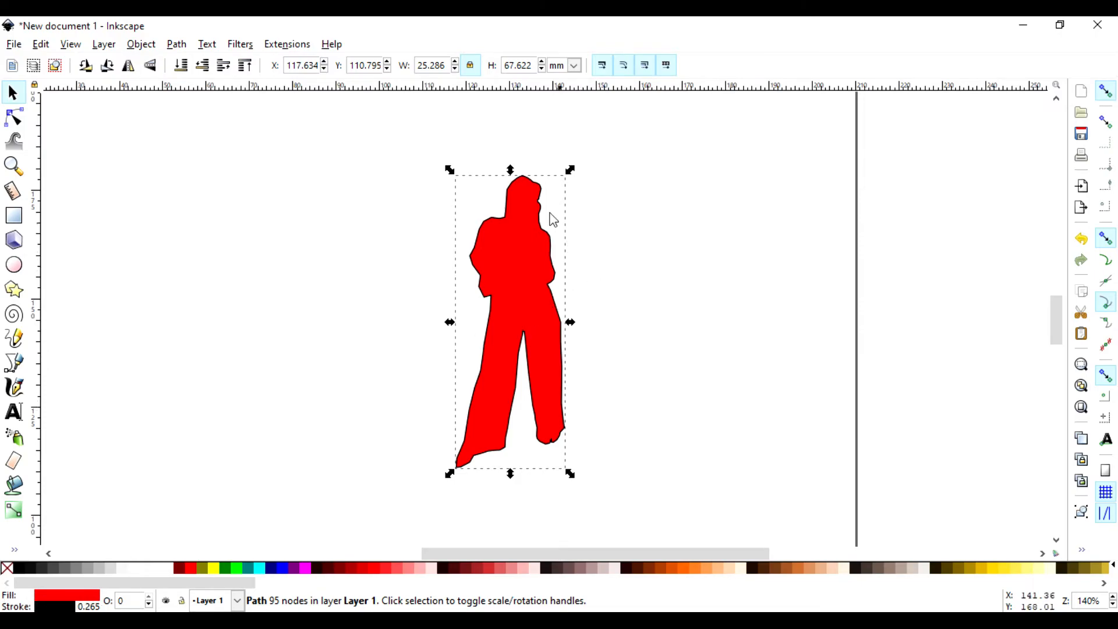
Step: Open the Fill and Stroke settings and move the red silhouette to about X 104.4, Y 109.7 mm
{"action": "left_click", "coordinate": [142, 44]}
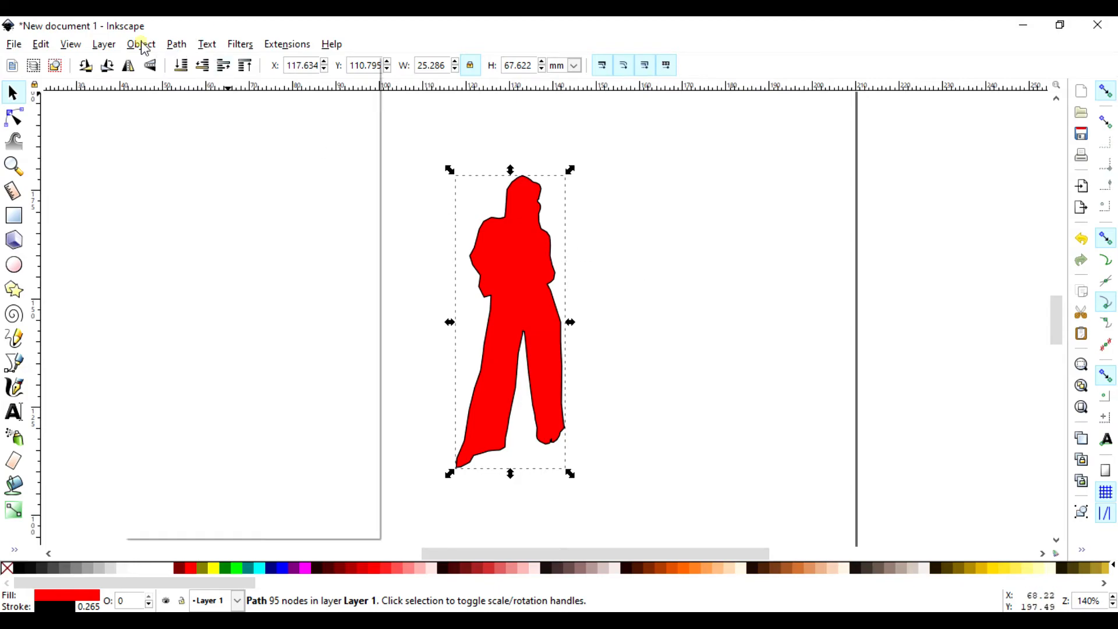
{"action": "left_click", "coordinate": [177, 104]}
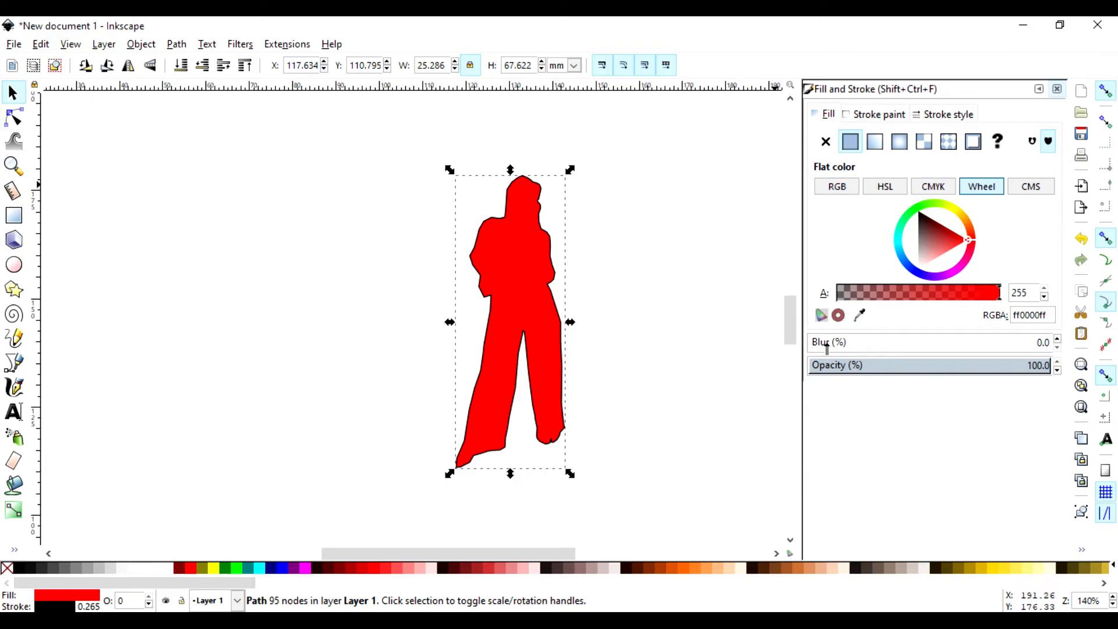
{"action": "left_click_drag", "start_coordinate": [554, 278], "coordinate": [496, 284]}
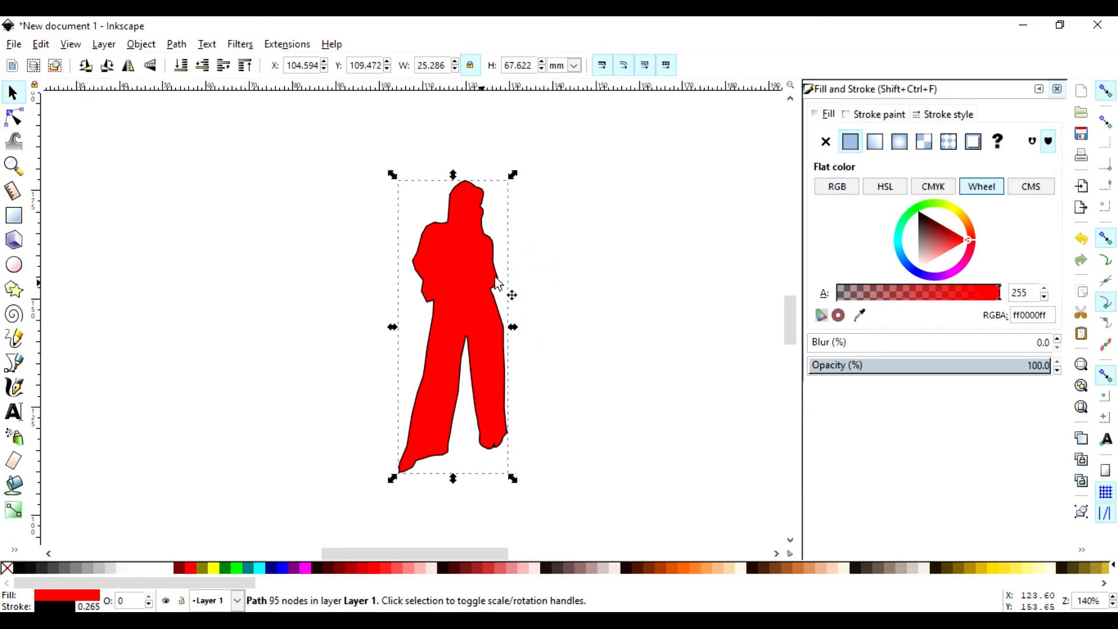
{"action": "left_click", "coordinate": [593, 271]}
Step: Duplicate the red silhouette and place the copy at about X 30.9, Y 108.7 mm
{"action": "left_click", "coordinate": [474, 300]}
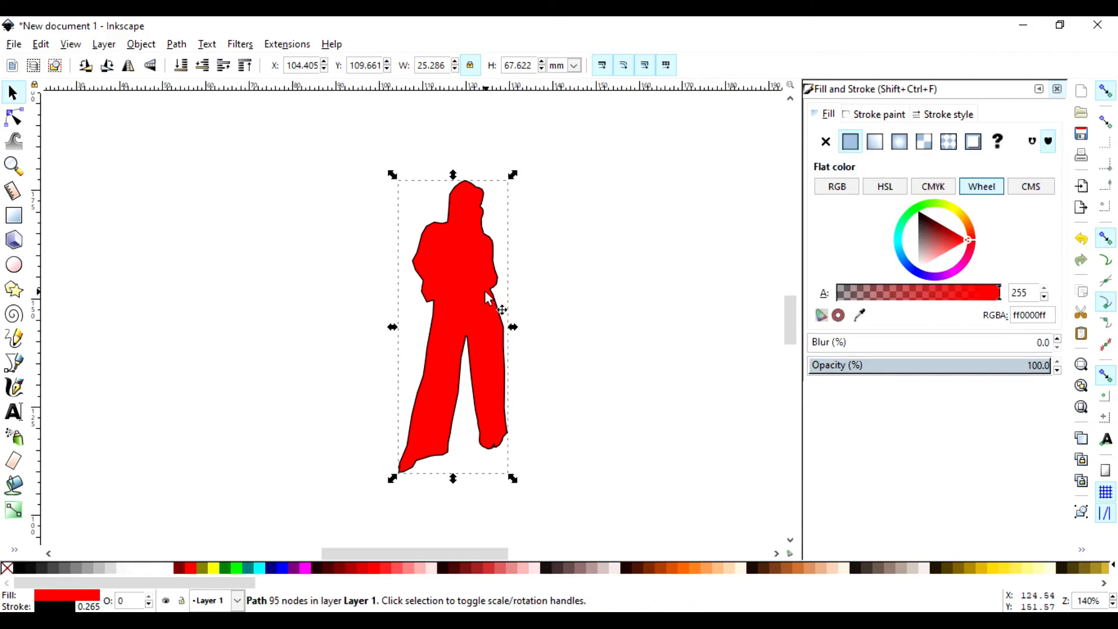
{"action": "key", "text": "ctrl"}
{"action": "left_click_drag", "start_coordinate": [498, 284], "coordinate": [158, 275]}
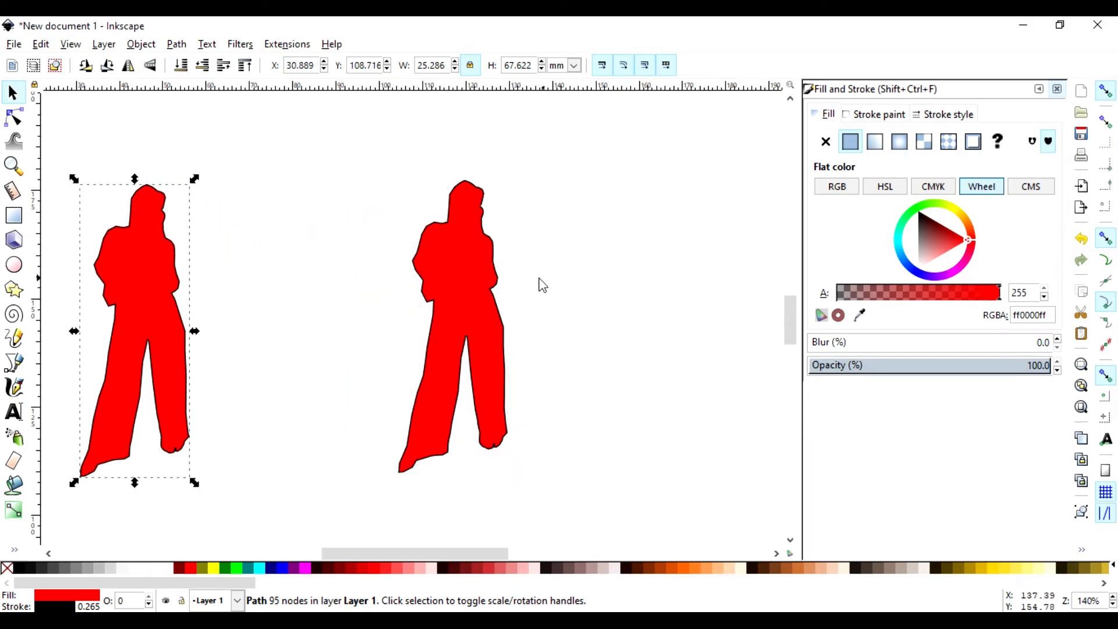
Step: Duplicate the original red silhouette in place, directly on top of itself
{"action": "left_click", "coordinate": [466, 295]}
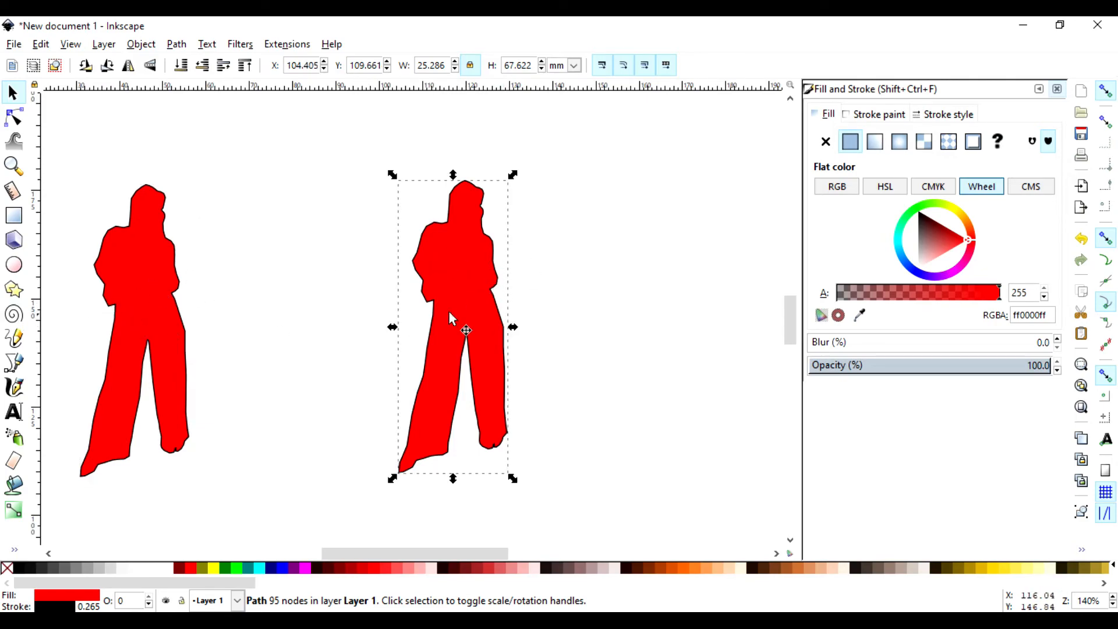
{"action": "key", "text": "ctrl"}
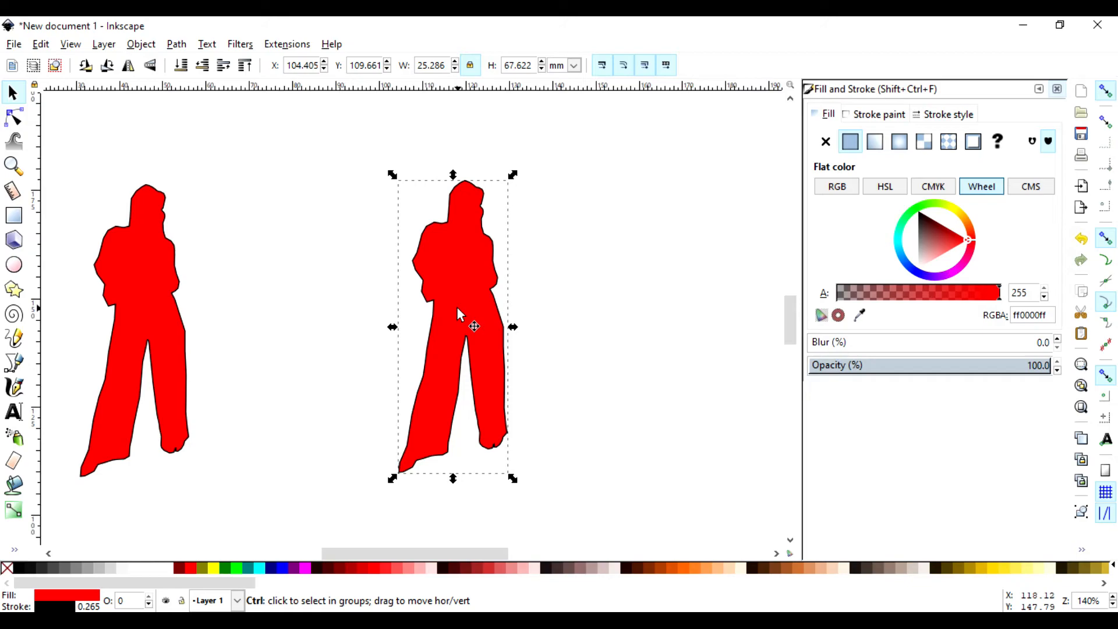
{"action": "left_click", "coordinate": [457, 306], "text": "ctrl"}
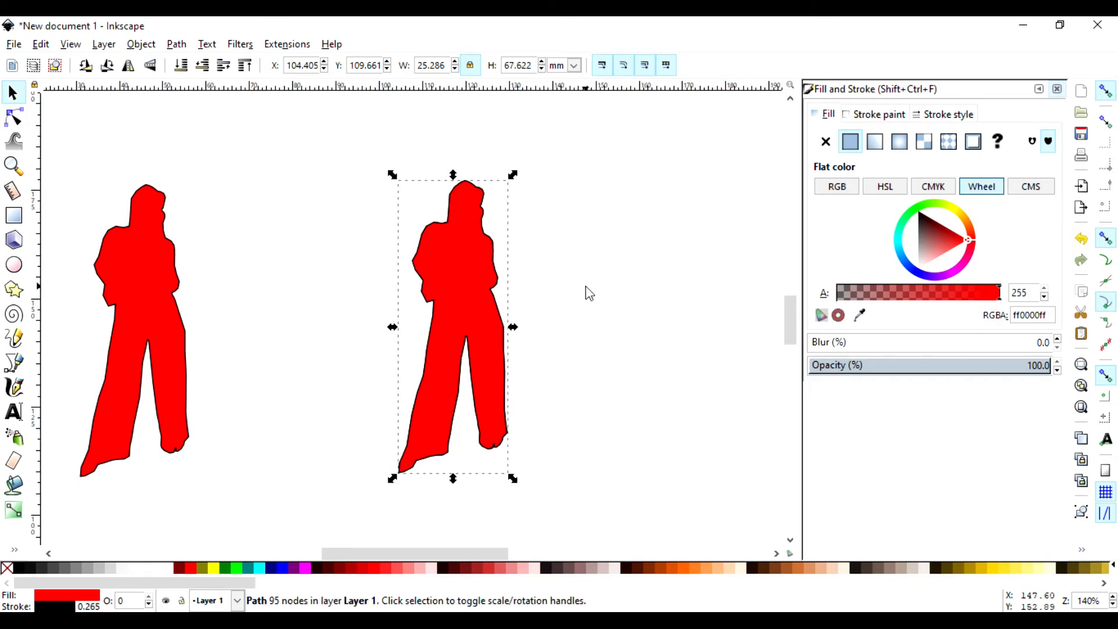
{"action": "left_click", "coordinate": [601, 274]}
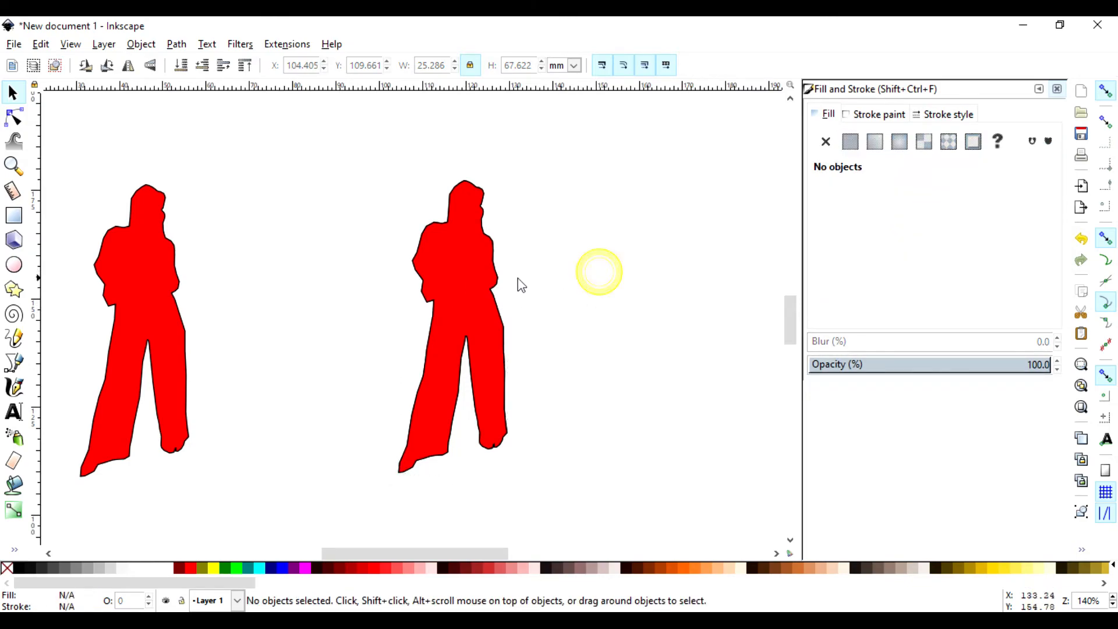
Step: Select the lower of the two stacked silhouettes, fill it with blue (0000ff) and nudge it sideways to X 104.934 mm
{"action": "left_click", "coordinate": [473, 303]}
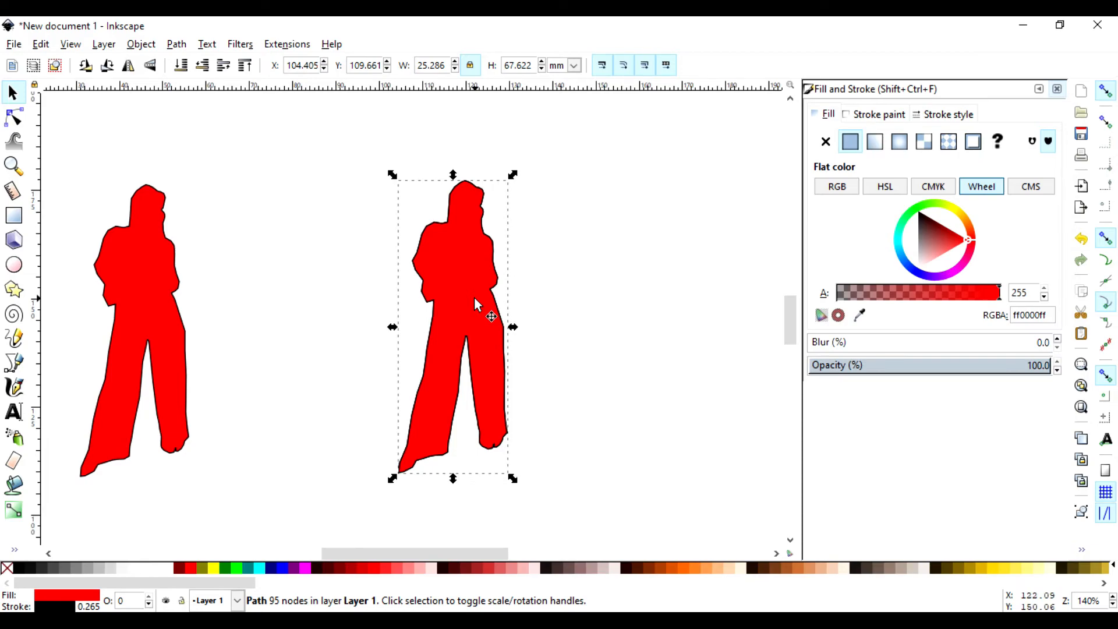
{"action": "key", "text": "alt"}
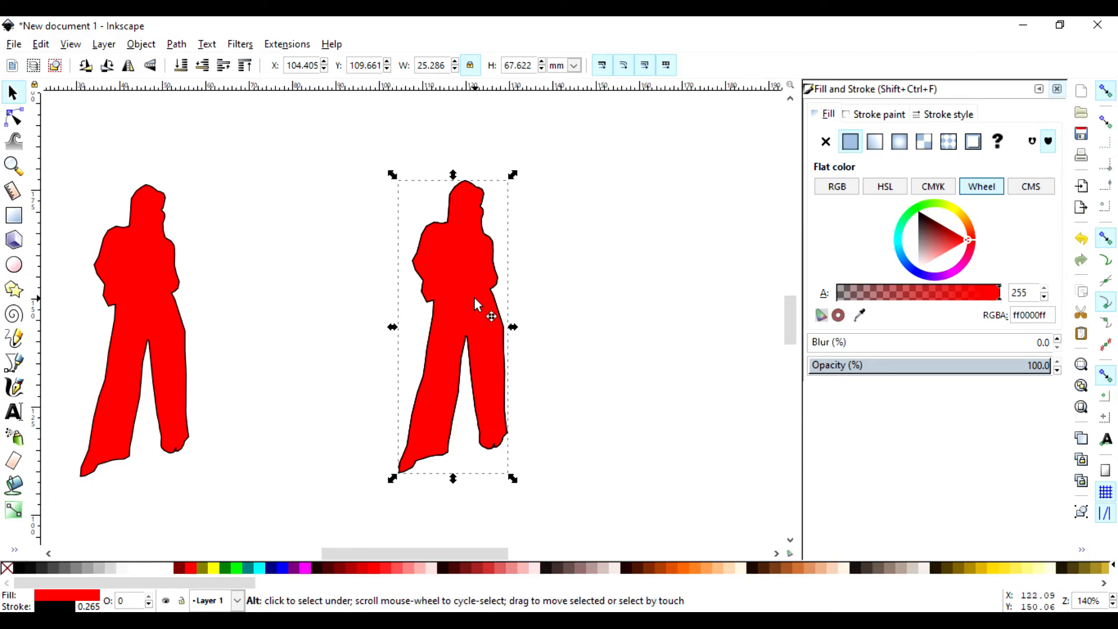
{"action": "left_click", "coordinate": [475, 303], "text": "alt"}
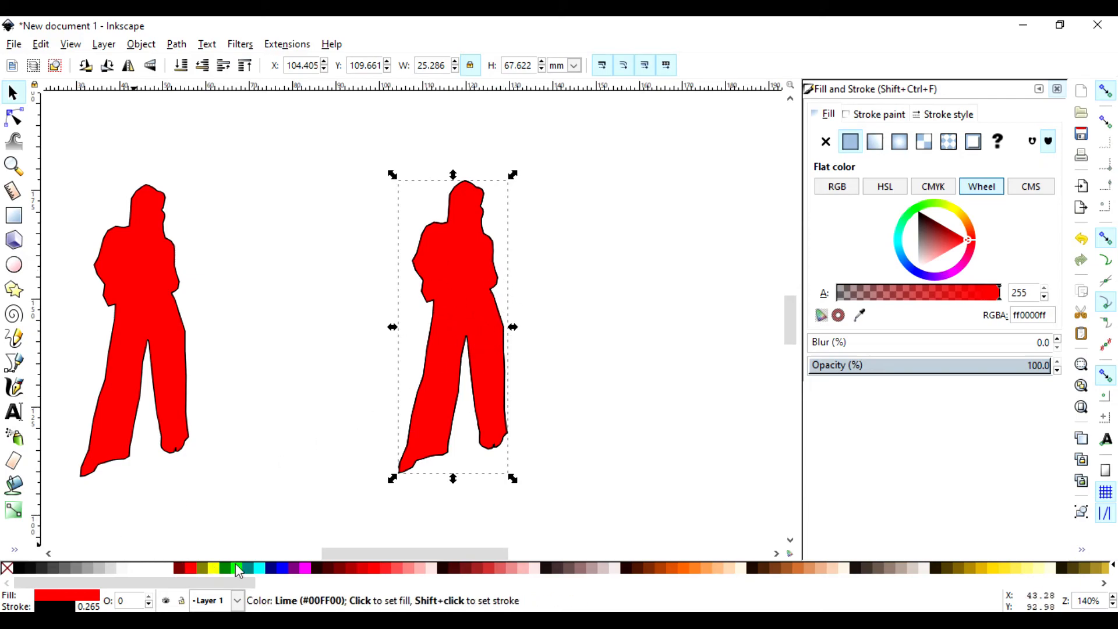
{"action": "left_click", "coordinate": [283, 568]}
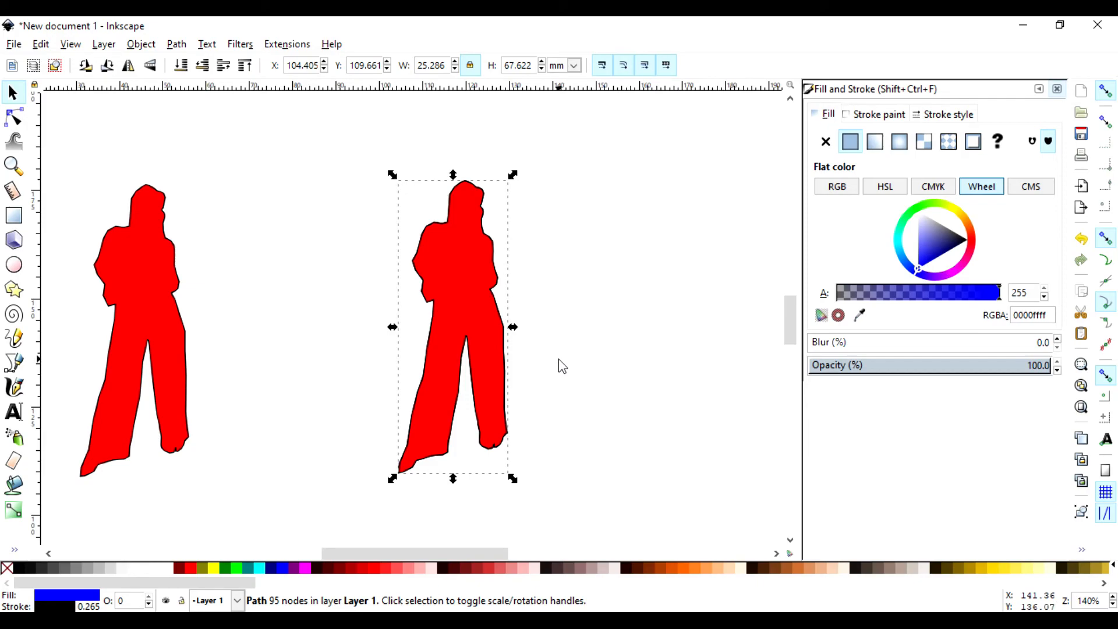
{"action": "key", "text": "Right"}
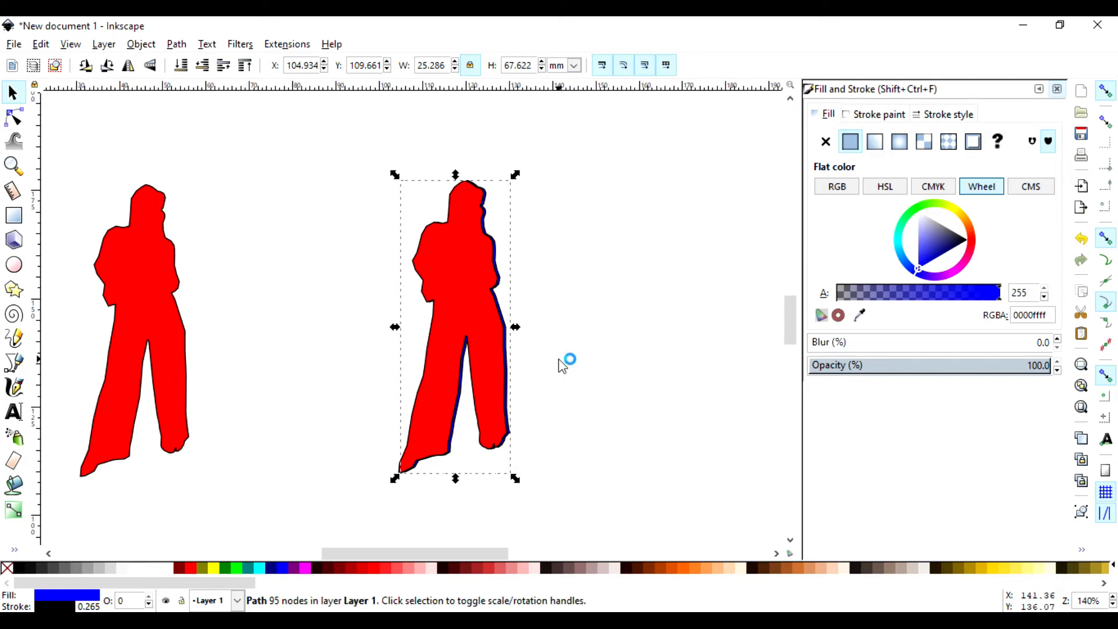
Step: Nudge the lower blue silhouette sideways to X 105.464 mm and blur it by 10.5%
{"action": "key", "text": "Right"}
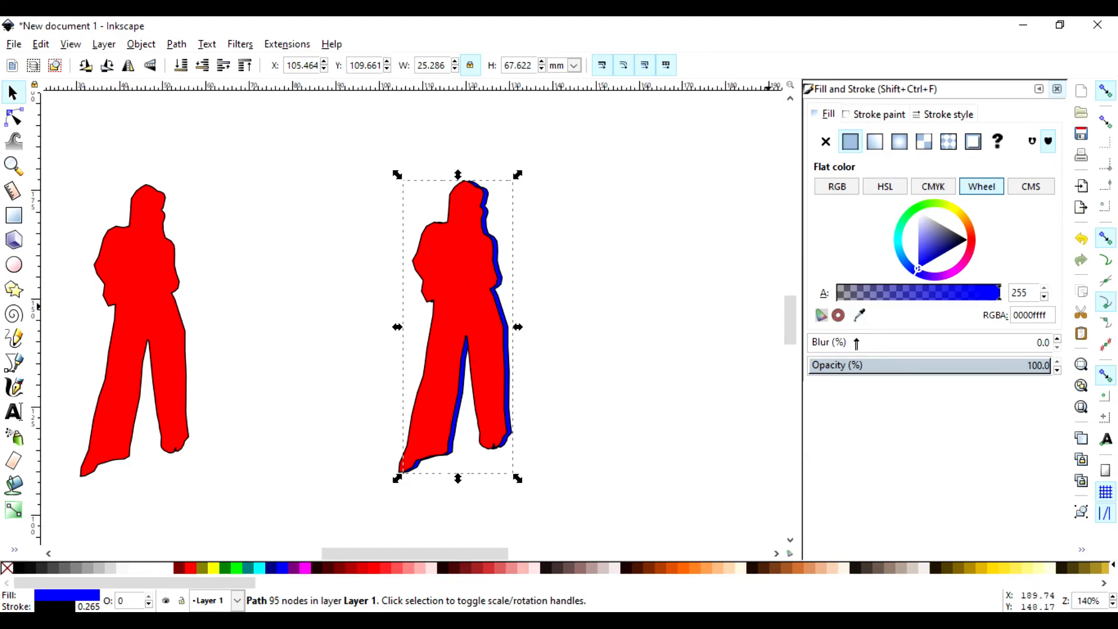
{"action": "left_click", "coordinate": [828, 343]}
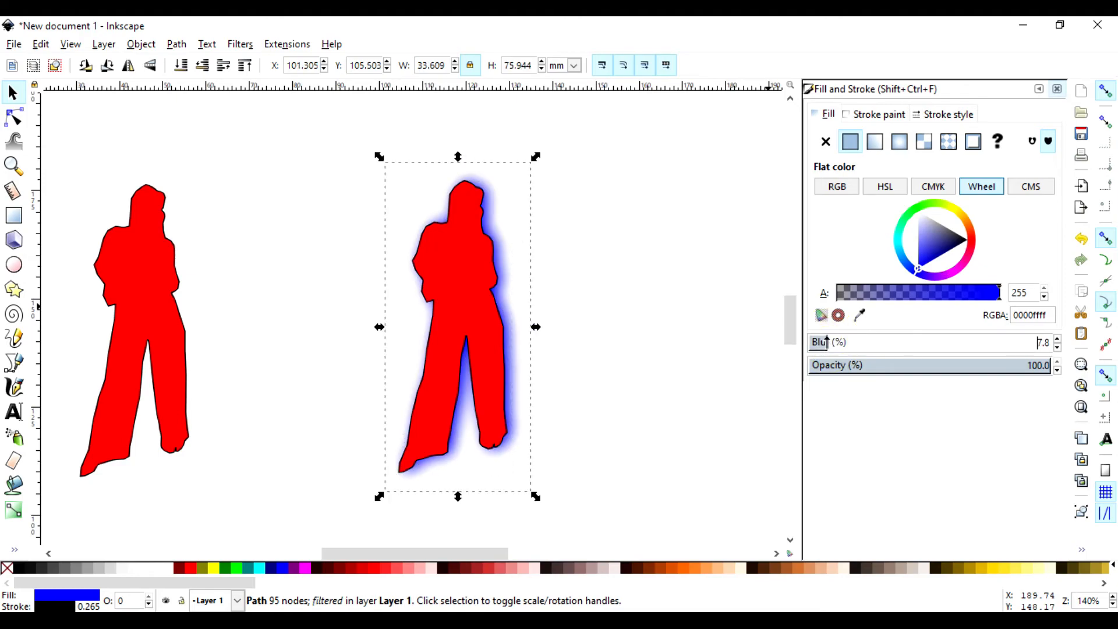
{"action": "left_click_drag", "start_coordinate": [826, 343], "coordinate": [834, 345]}
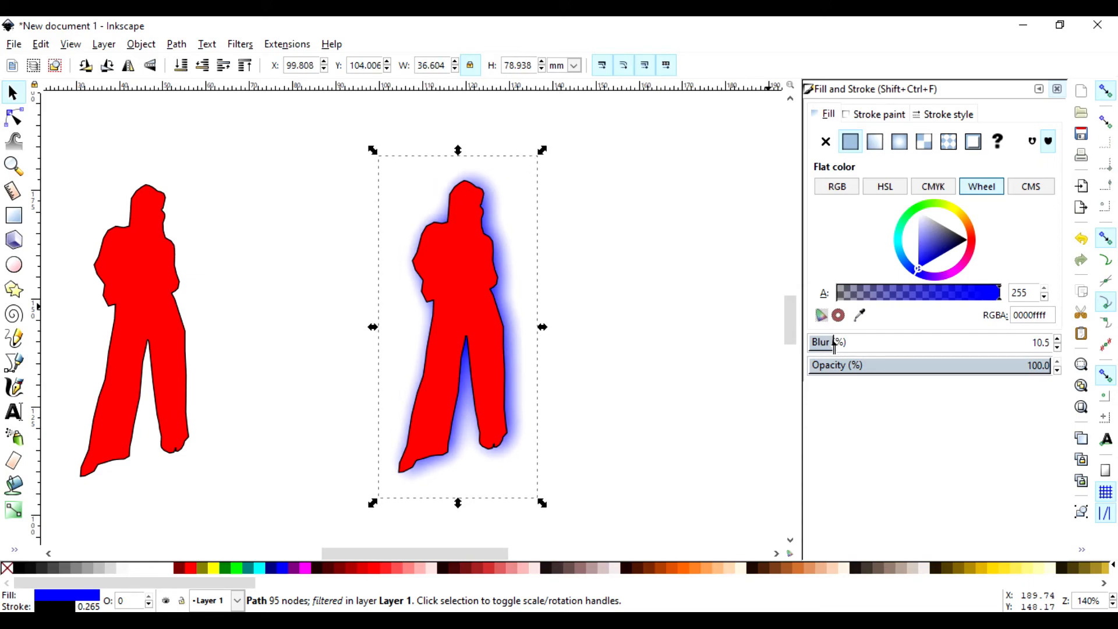
Step: Fill the blurred lower silhouette with white and the red silhouette above it with dark gray (1a1a1a)
{"action": "left_click", "coordinate": [163, 567]}
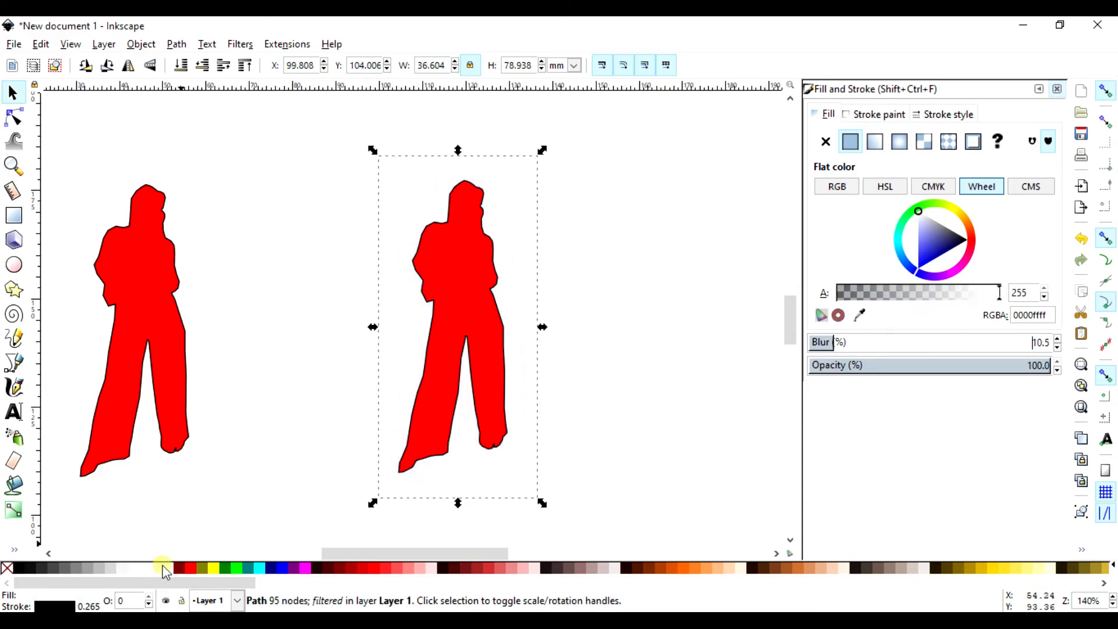
{"action": "left_click", "coordinate": [465, 289]}
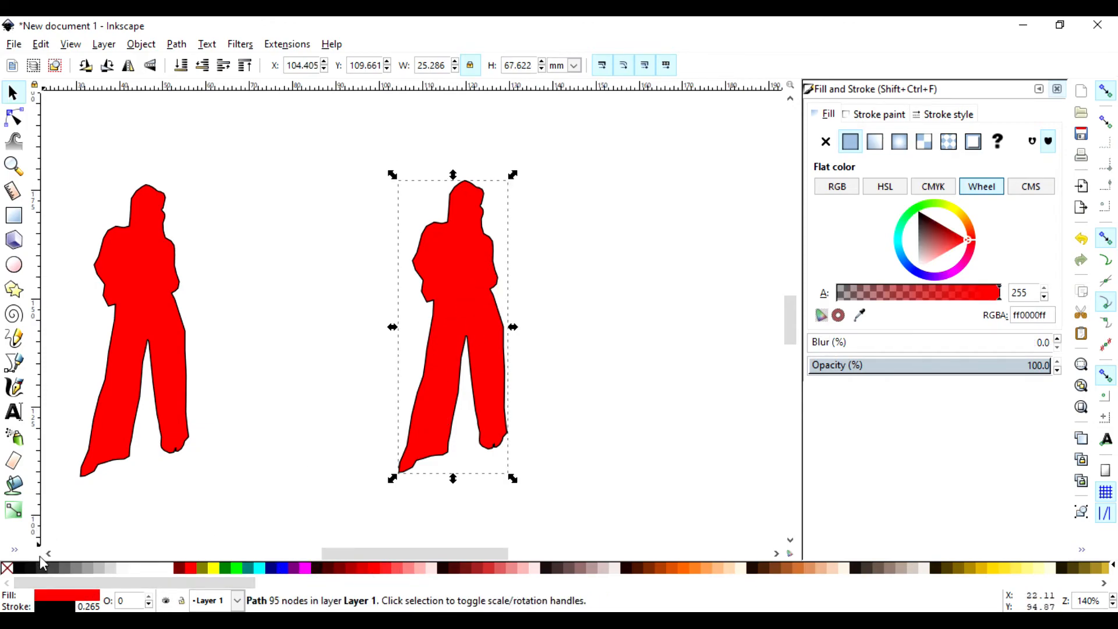
{"action": "left_click", "coordinate": [29, 568]}
{"action": "scroll", "coordinate": [534, 392], "scroll_direction": "down", "scroll_amount": 1}
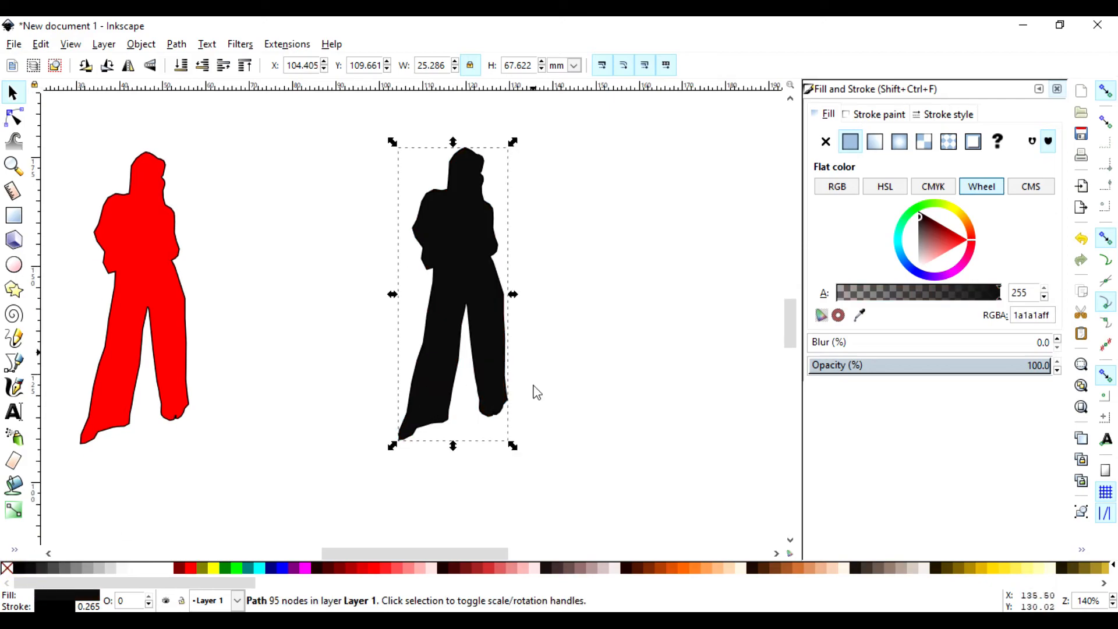
{"action": "scroll", "coordinate": [534, 392], "scroll_direction": "up", "scroll_amount": 1}
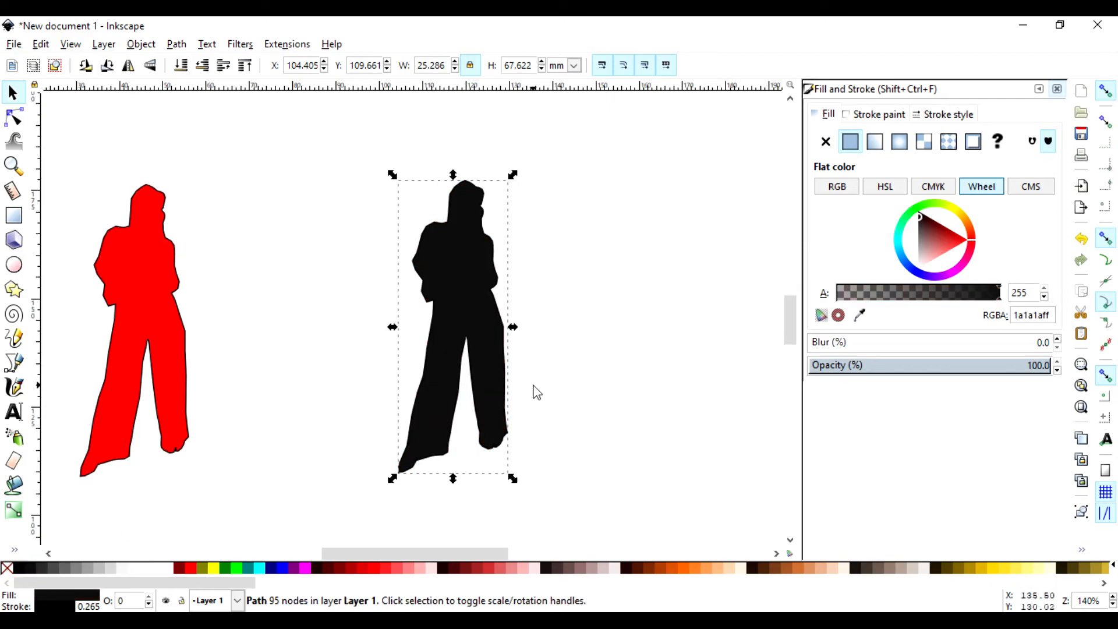
Step: Draw a rectangle about 96.8 mm wide and 86.6 mm high that covers the dark silhouette and its glow
{"action": "left_click", "coordinate": [14, 217]}
{"action": "left_click_drag", "start_coordinate": [252, 143], "coordinate": [674, 520]}
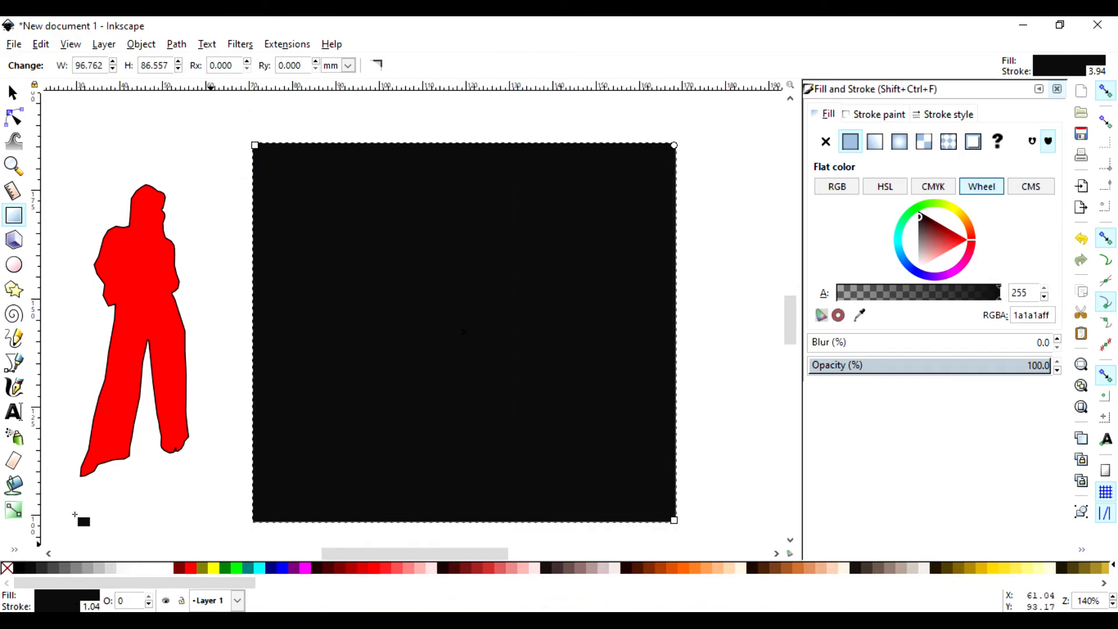
{"action": "left_click", "coordinate": [13, 92]}
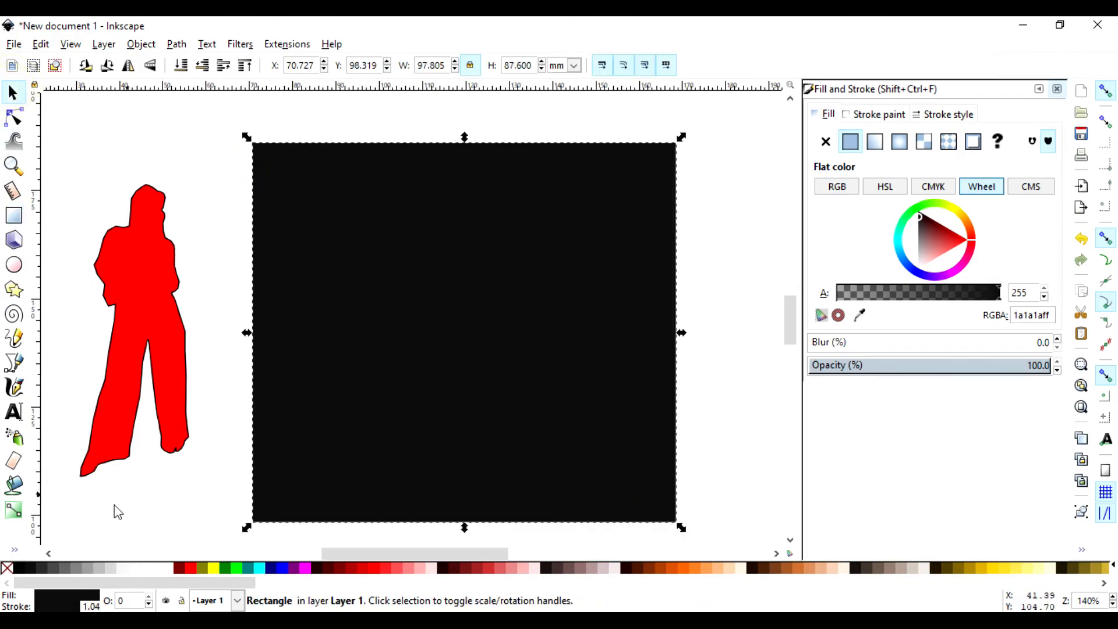
Step: Fill the rectangle with gray (b3b3b3) and lower it beneath the silhouette and its white glow
{"action": "left_click", "coordinate": [112, 569]}
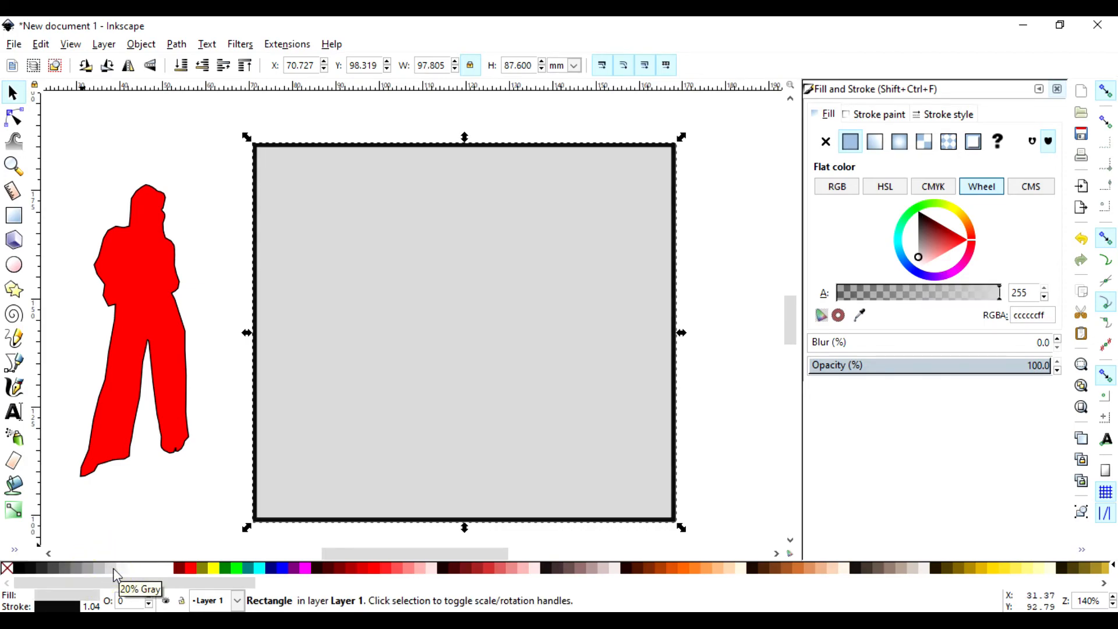
{"action": "left_click", "coordinate": [97, 568]}
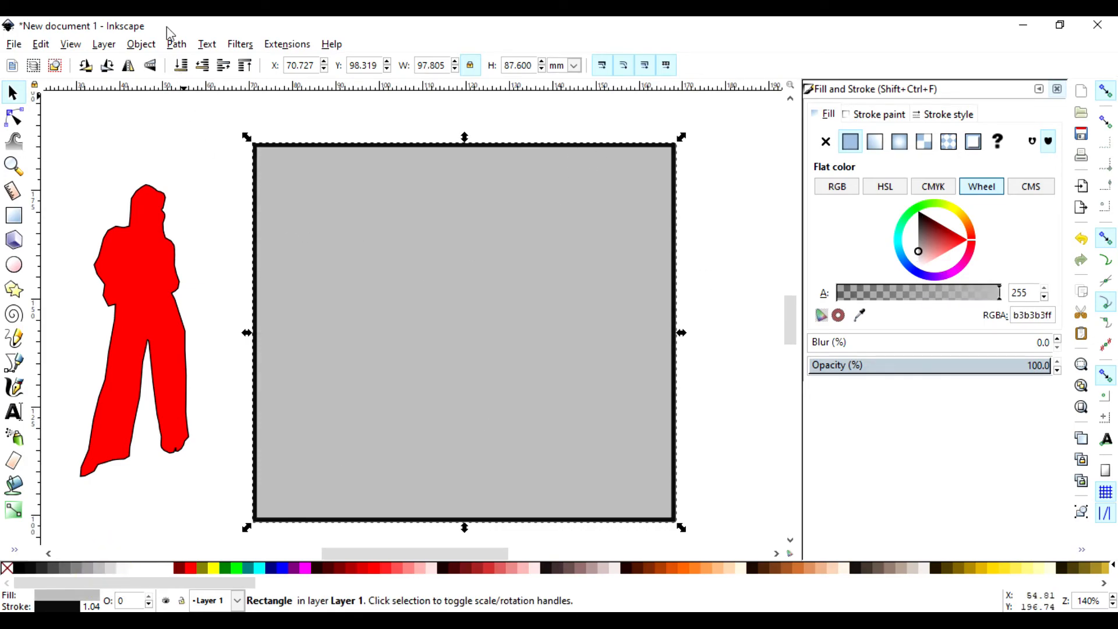
{"action": "left_click", "coordinate": [203, 67]}
{"action": "left_click", "coordinate": [203, 67]}
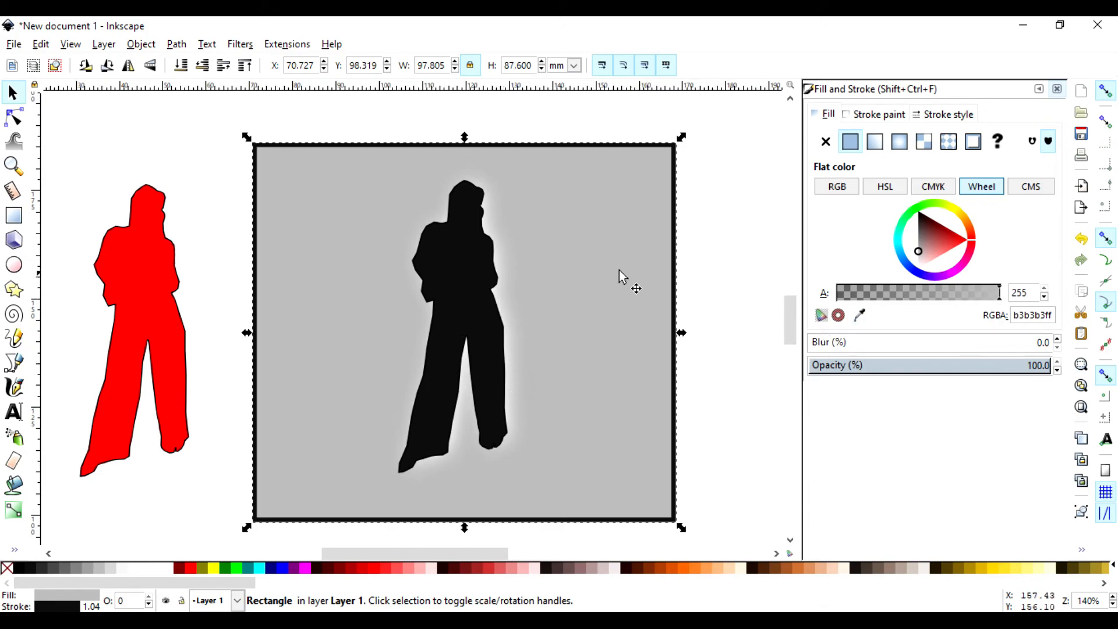
Step: Fill the front silhouette with aqua (00ffff) and the background rectangle with dark gray (1a1a1a)
{"action": "left_click", "coordinate": [460, 310]}
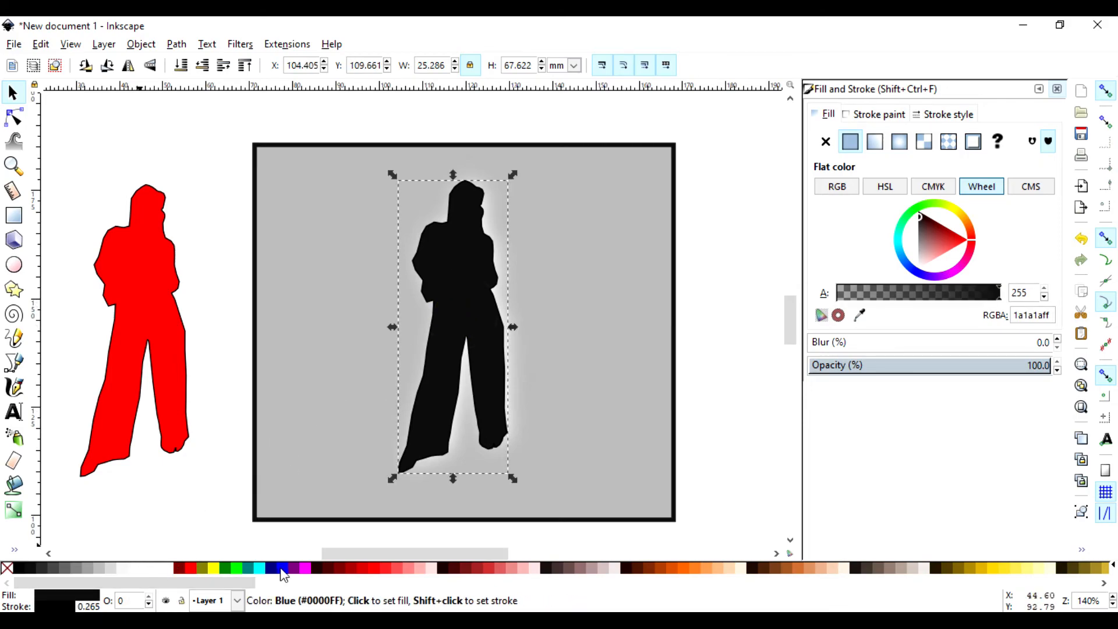
{"action": "left_click", "coordinate": [258, 570]}
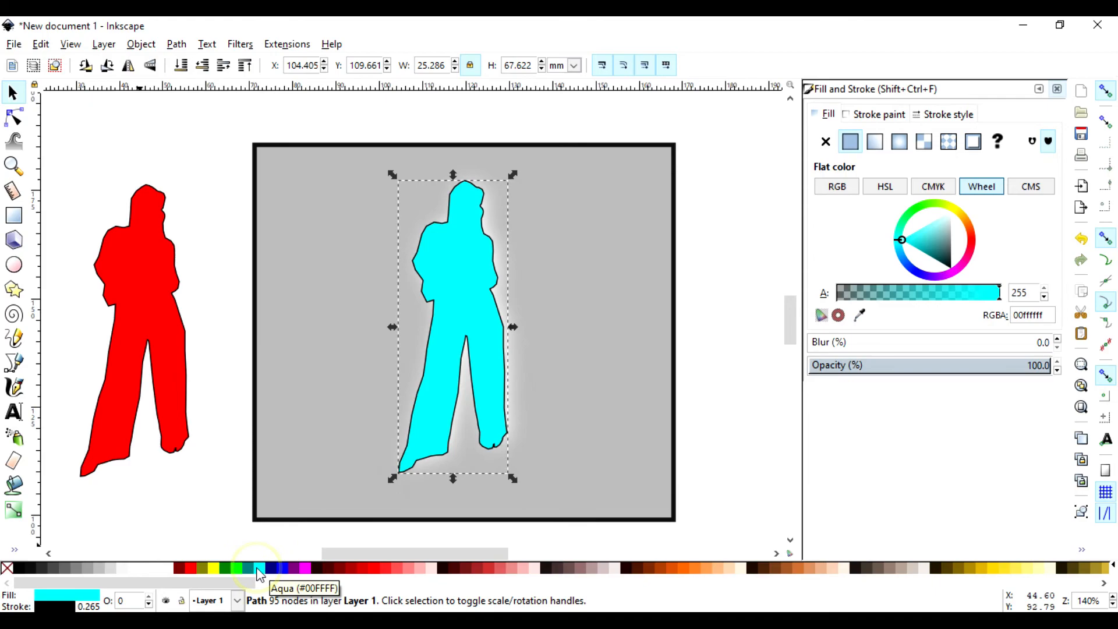
{"action": "left_click", "coordinate": [332, 407]}
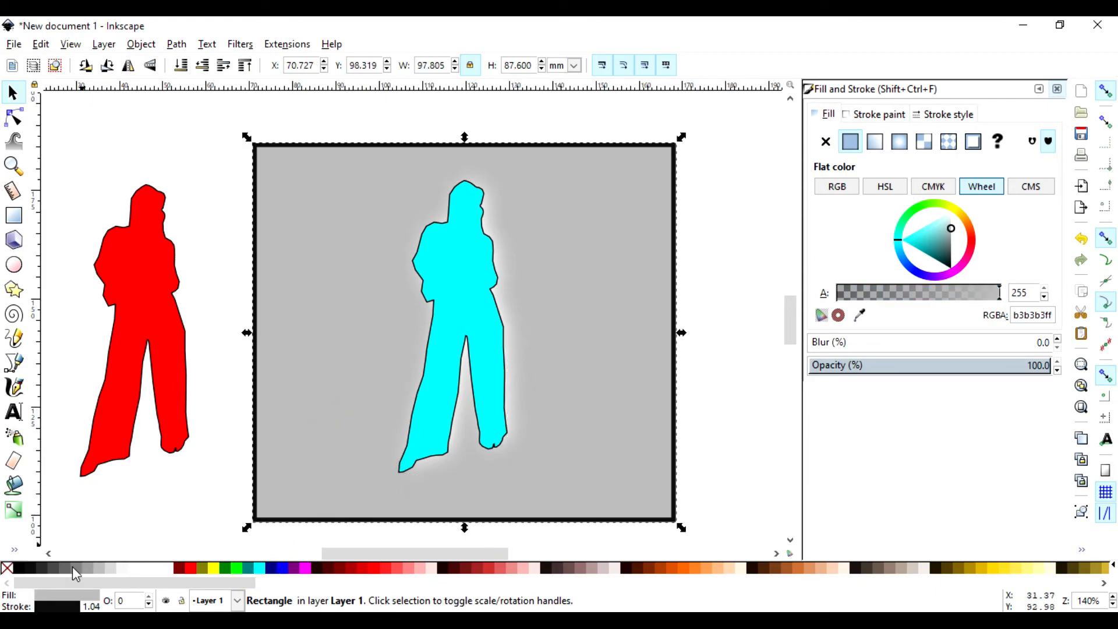
{"action": "left_click", "coordinate": [28, 568]}
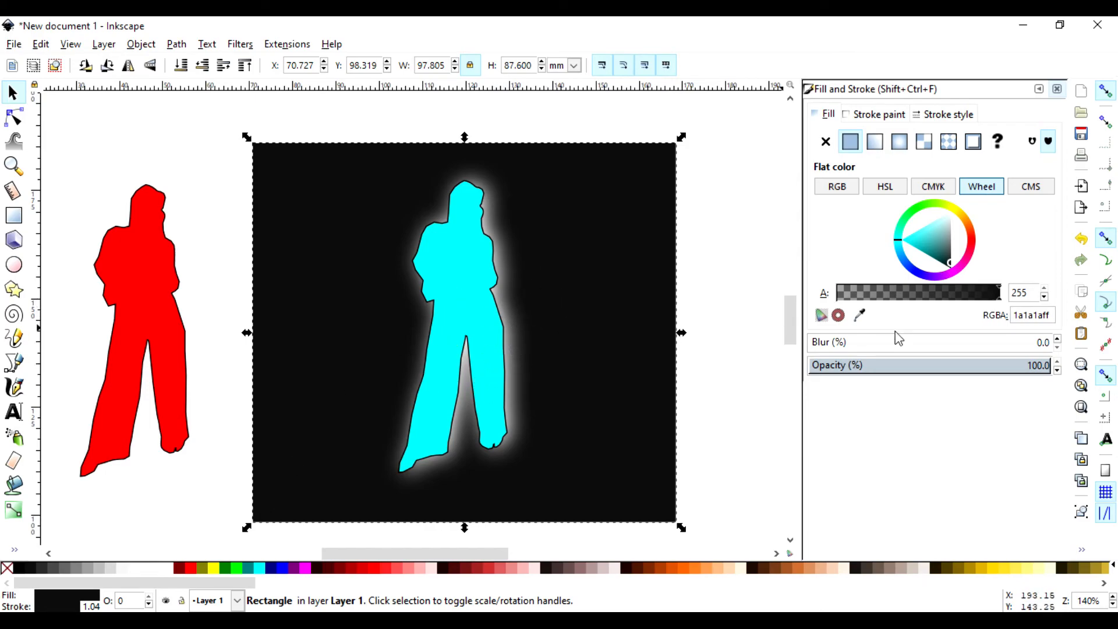
Step: Try blurring the background rectangle by 10.1%, undo the blur and deselect the rectangle
{"action": "left_click", "coordinate": [834, 343]}
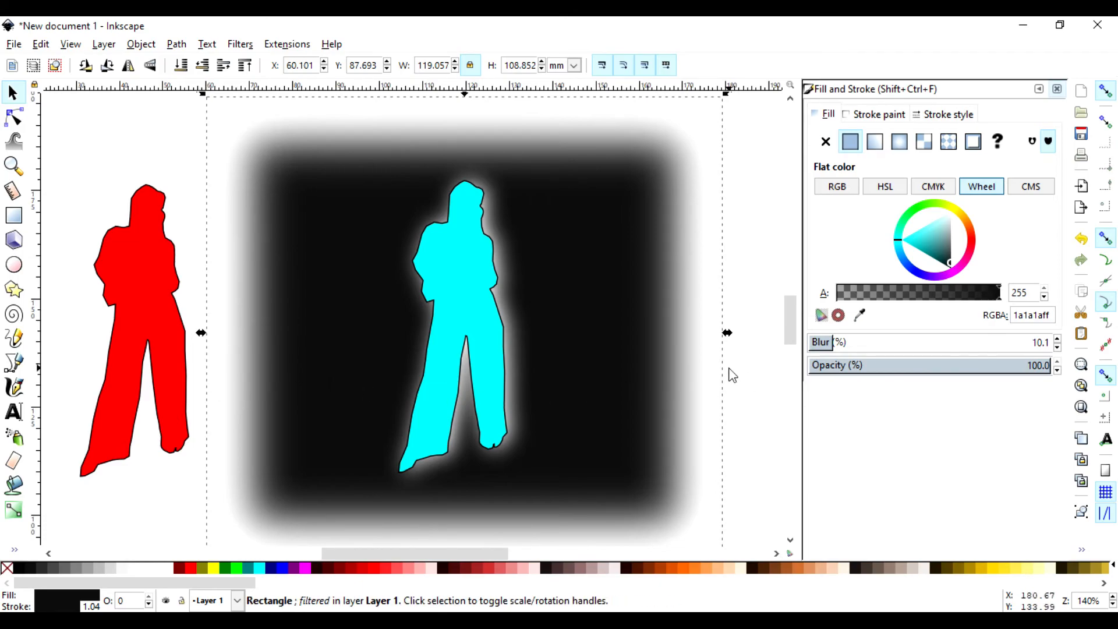
{"action": "key", "text": "ctrl+z"}
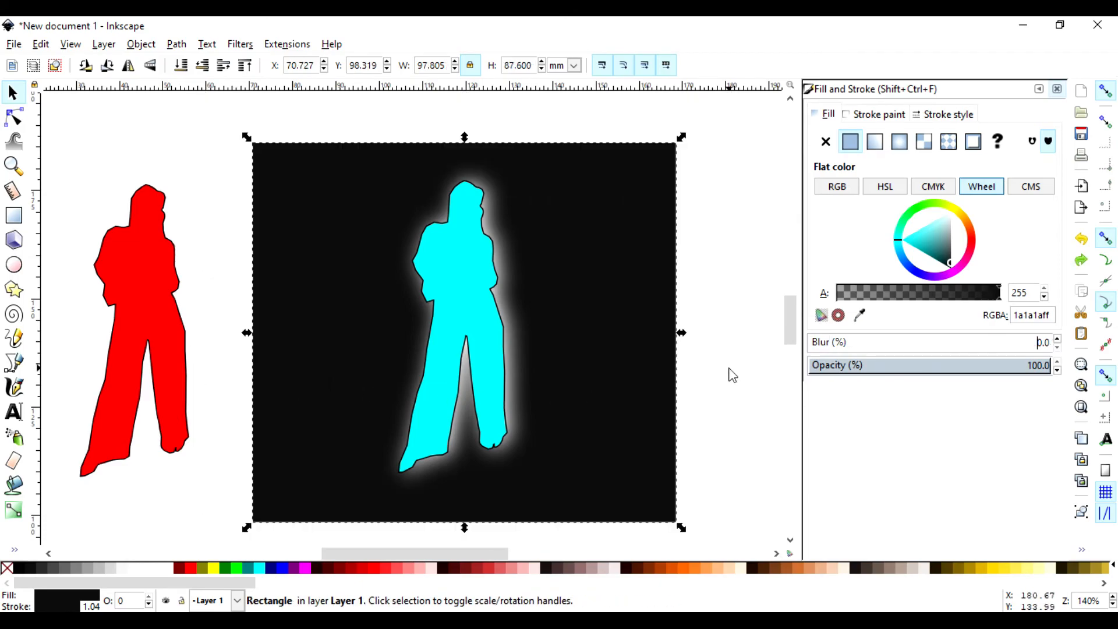
{"action": "left_click", "coordinate": [744, 324]}
Step: Select the white glow silhouette beneath the aqua one and increase its blur to 28.4%
{"action": "left_click", "coordinate": [453, 314]}
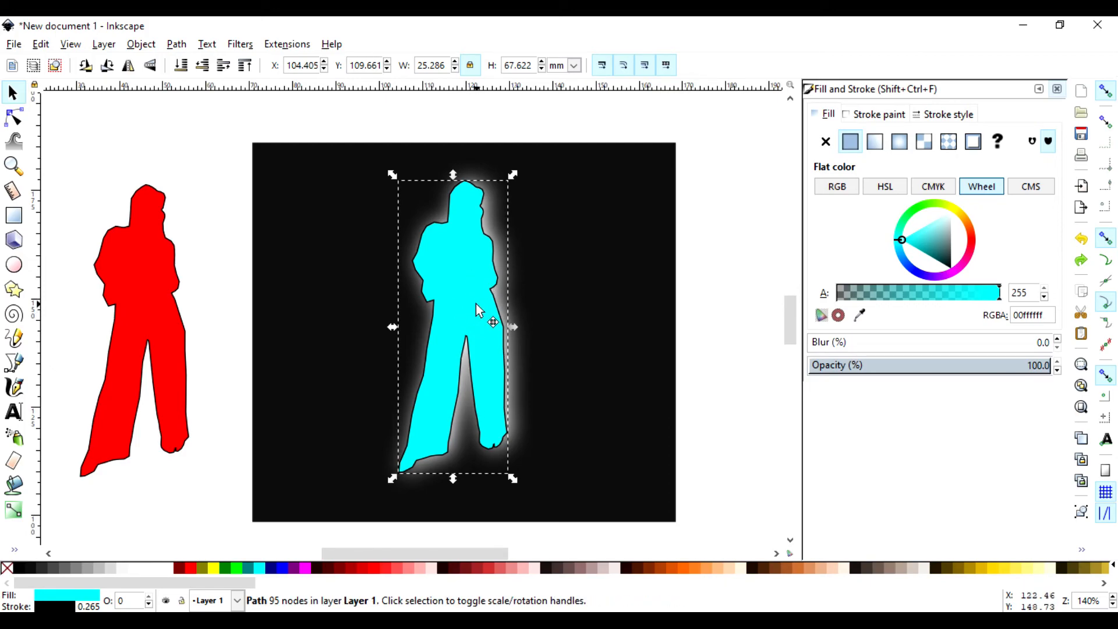
{"action": "left_click", "coordinate": [477, 308], "text": "alt"}
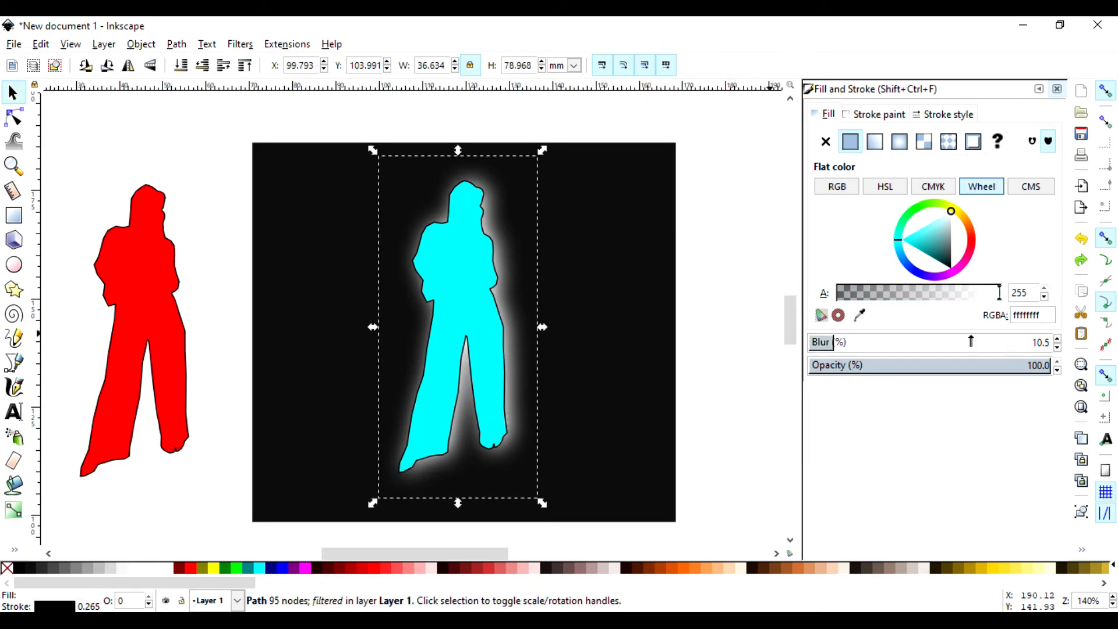
{"action": "left_click_drag", "start_coordinate": [852, 347], "coordinate": [877, 345]}
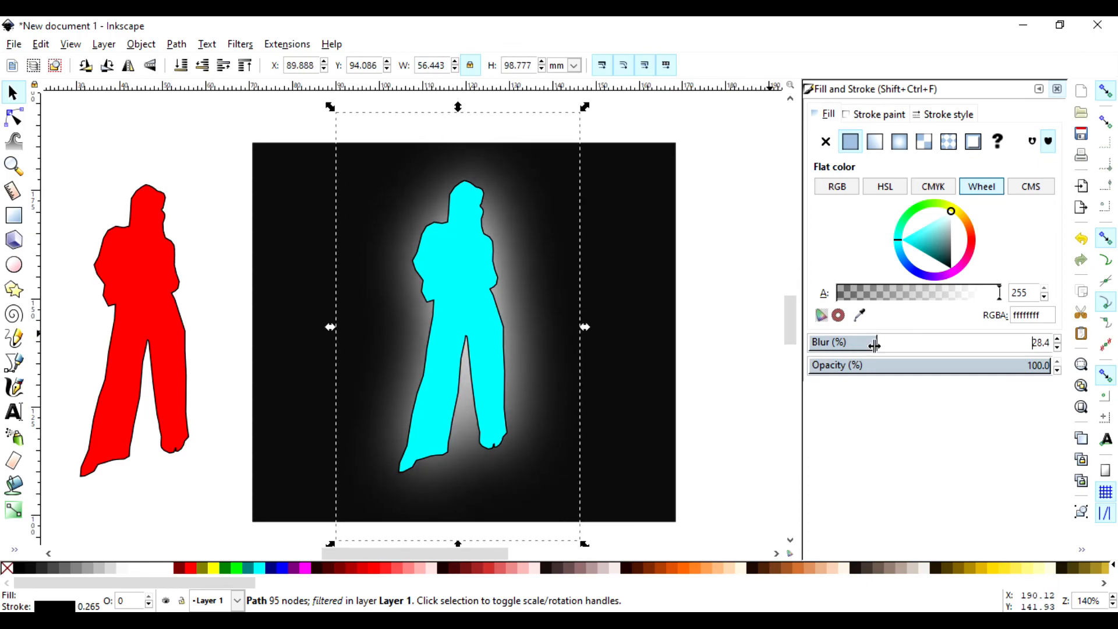
Step: Duplicate the aqua silhouette in place and fill the lower of the two copies with magenta (ff00ff)
{"action": "left_click", "coordinate": [481, 314]}
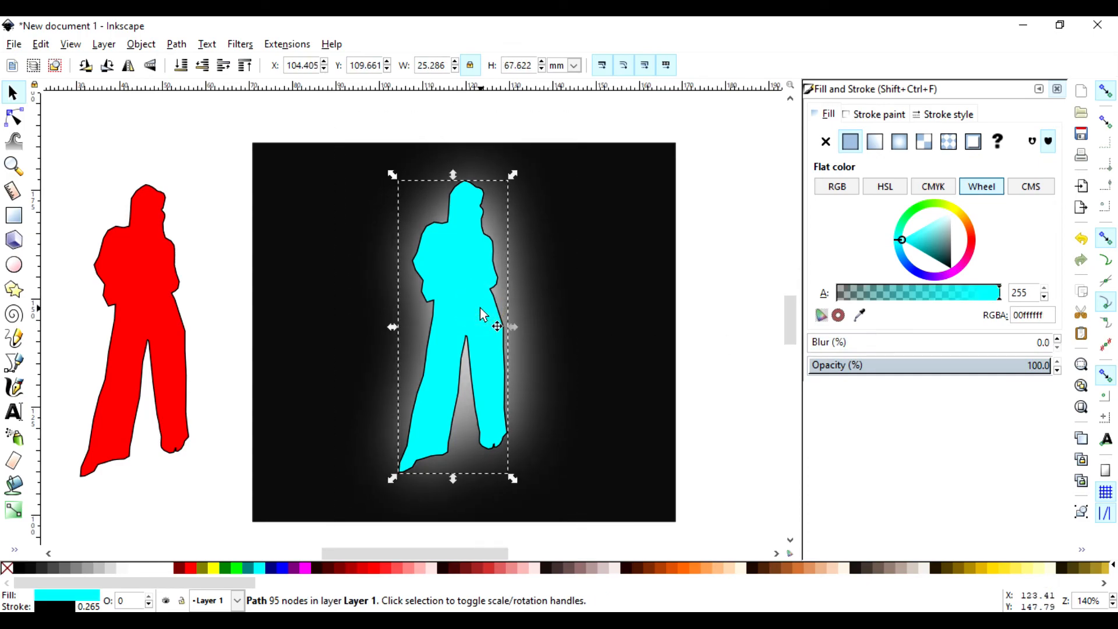
{"action": "key", "text": "ctrl"}
{"action": "key", "text": "alt"}
{"action": "left_click", "coordinate": [305, 568]}
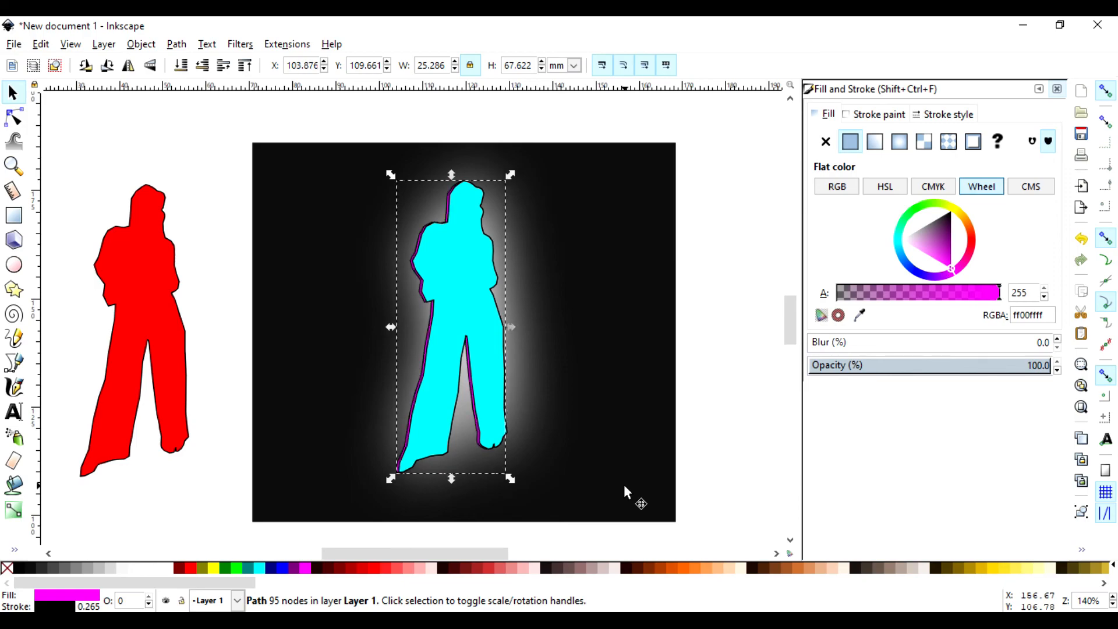
Step: Nudge the magenta silhouette sideways to X 105.464 mm so it peeks out beside the aqua one
{"action": "key", "text": "Right"}
{"action": "key", "text": "Right"}
{"action": "key", "text": "Right"}
{"action": "key", "text": "Right"}
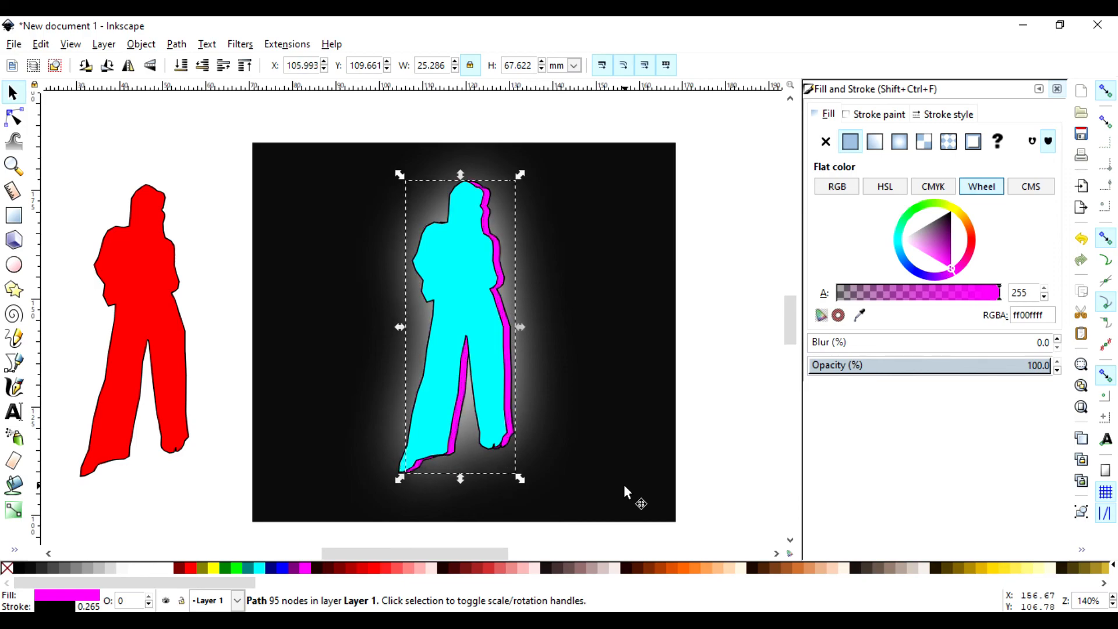
{"action": "key", "text": "Left"}
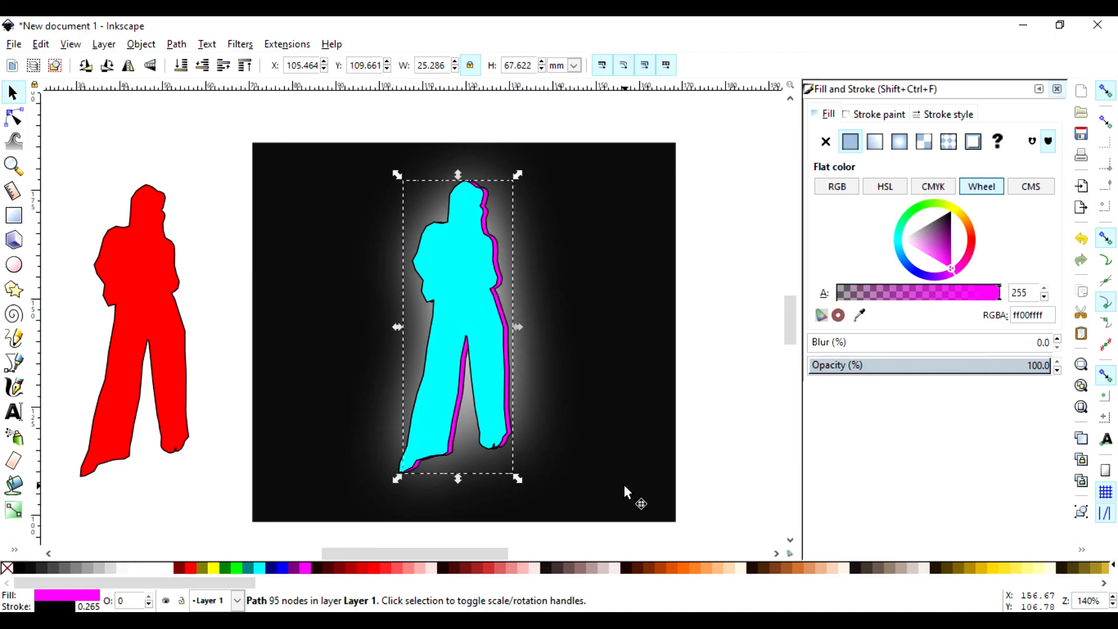
Step: Fill the offset magenta silhouette with blue (0000ff), blur it by 9.1% and deselect it
{"action": "left_click", "coordinate": [280, 574]}
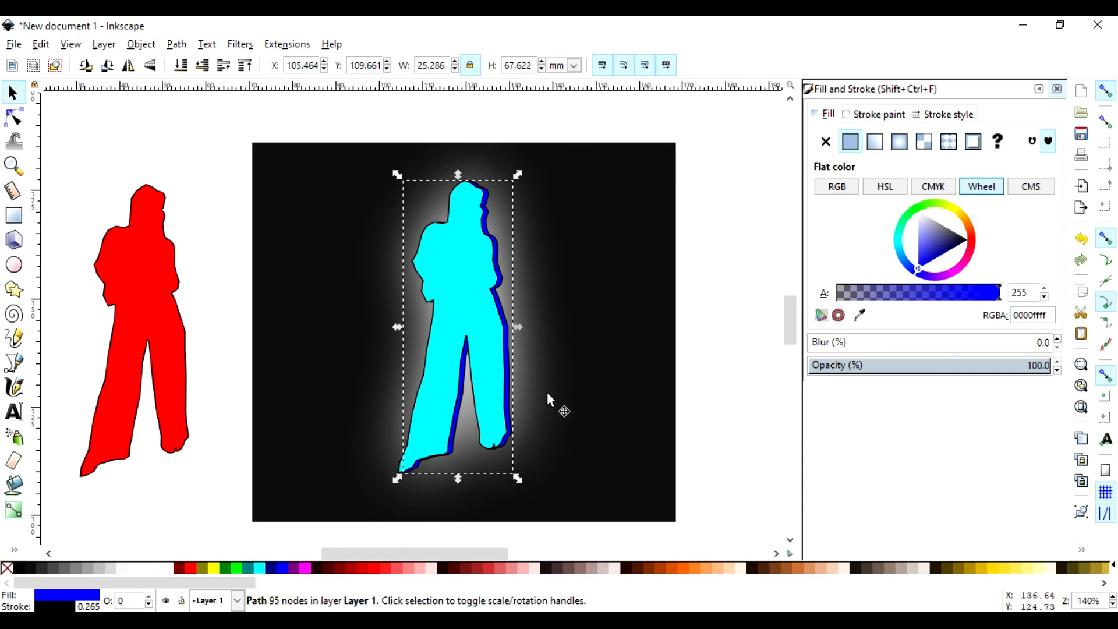
{"action": "left_click", "coordinate": [835, 342]}
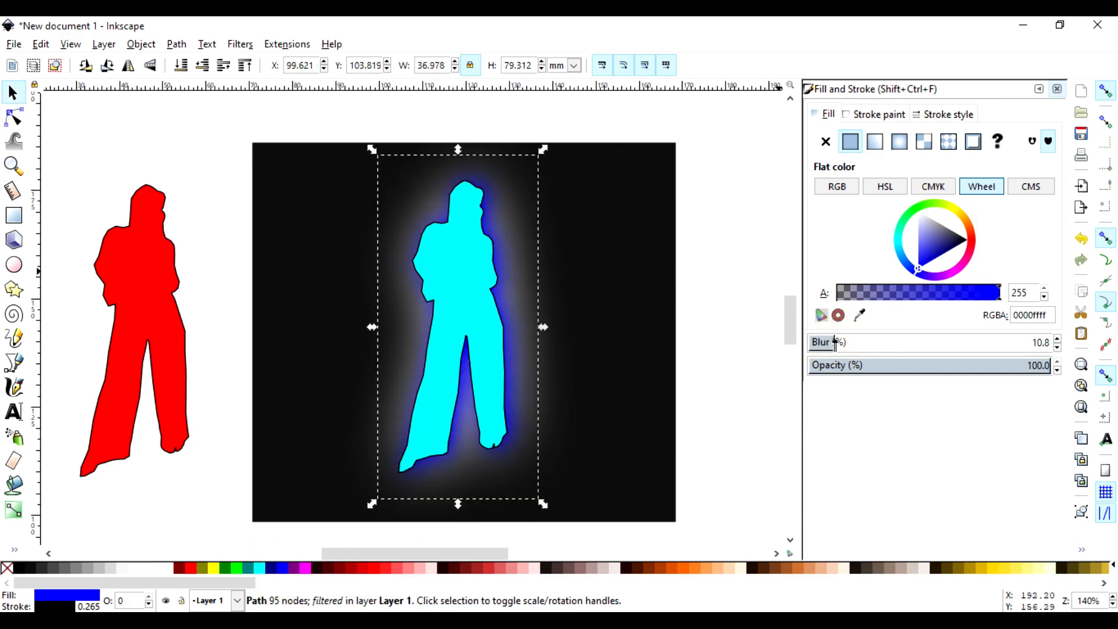
{"action": "left_click", "coordinate": [865, 343]}
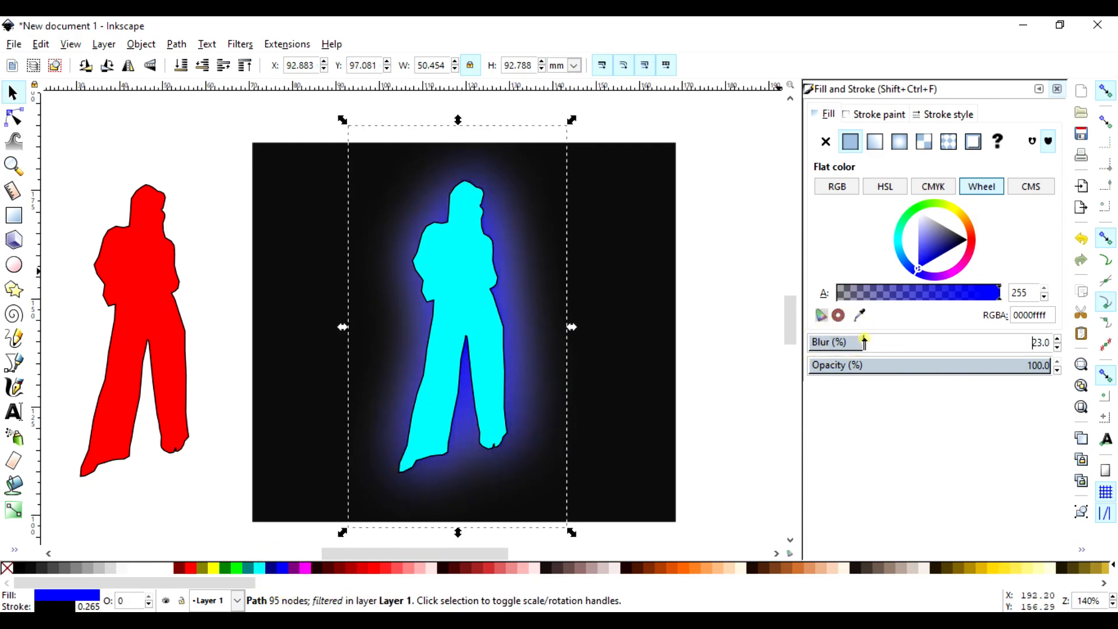
{"action": "left_click_drag", "start_coordinate": [846, 344], "coordinate": [832, 344]}
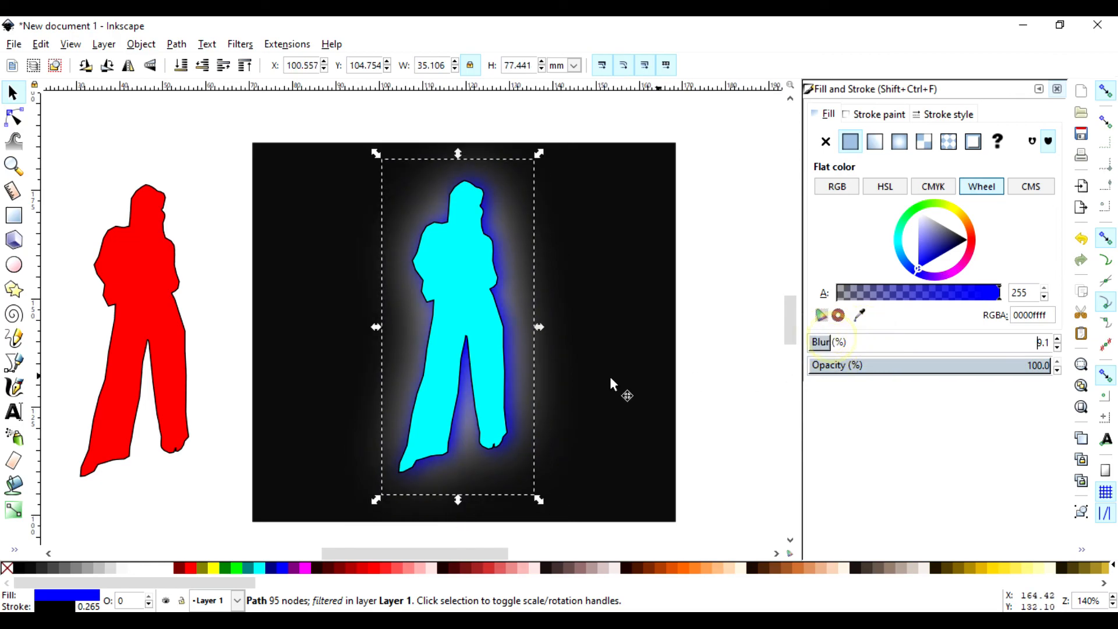
{"action": "left_click", "coordinate": [703, 393]}
Step: Select the aqua silhouette in front of the blue and white glows
{"action": "scroll", "coordinate": [577, 367], "scroll_direction": "down", "scroll_amount": 5}
{"action": "scroll", "coordinate": [577, 367], "scroll_direction": "up", "scroll_amount": 6}
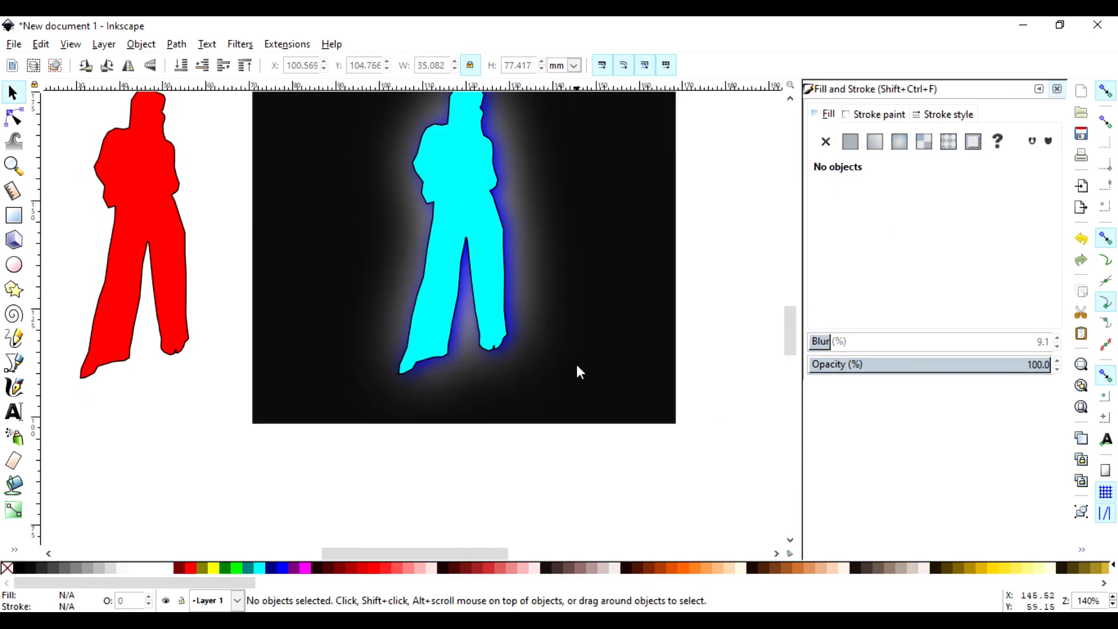
{"action": "left_click", "coordinate": [467, 396]}
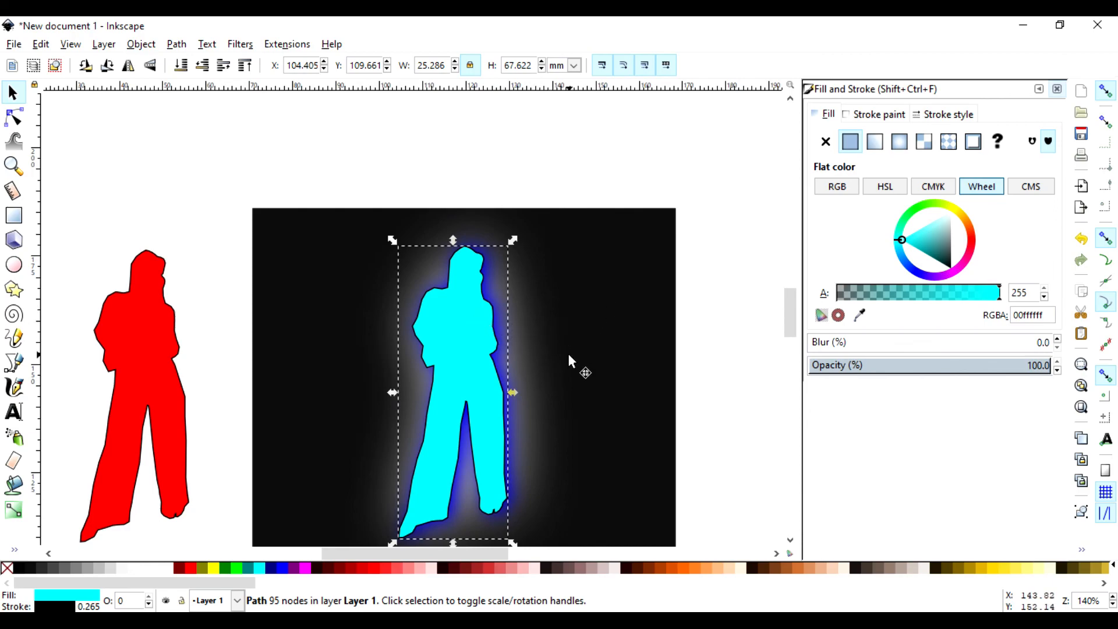
{"action": "scroll", "coordinate": [575, 344], "scroll_direction": "down", "scroll_amount": 3}
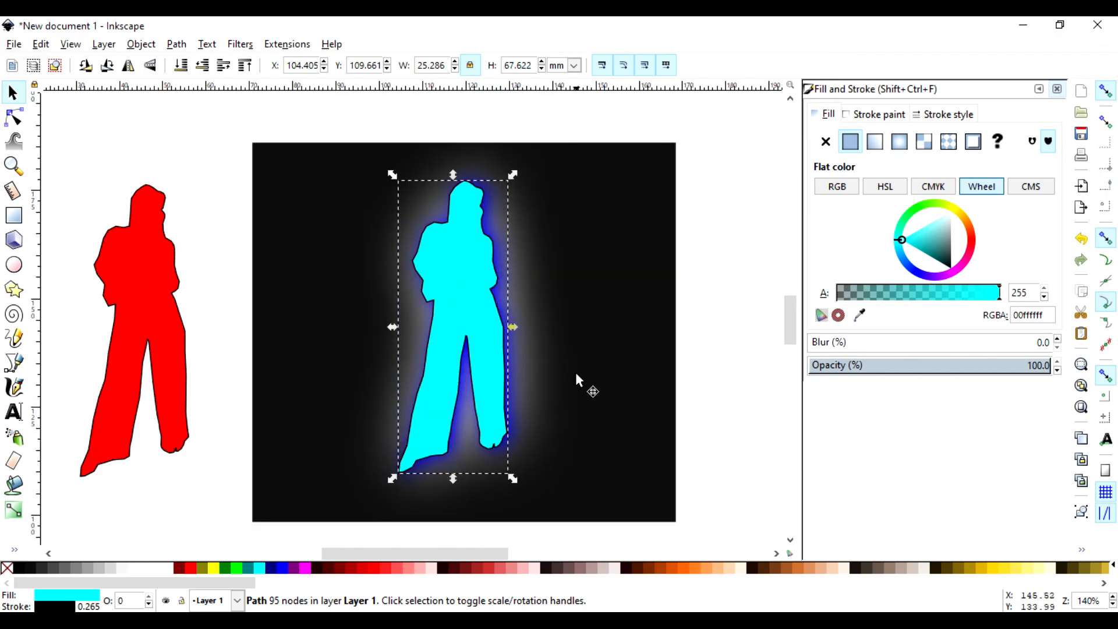